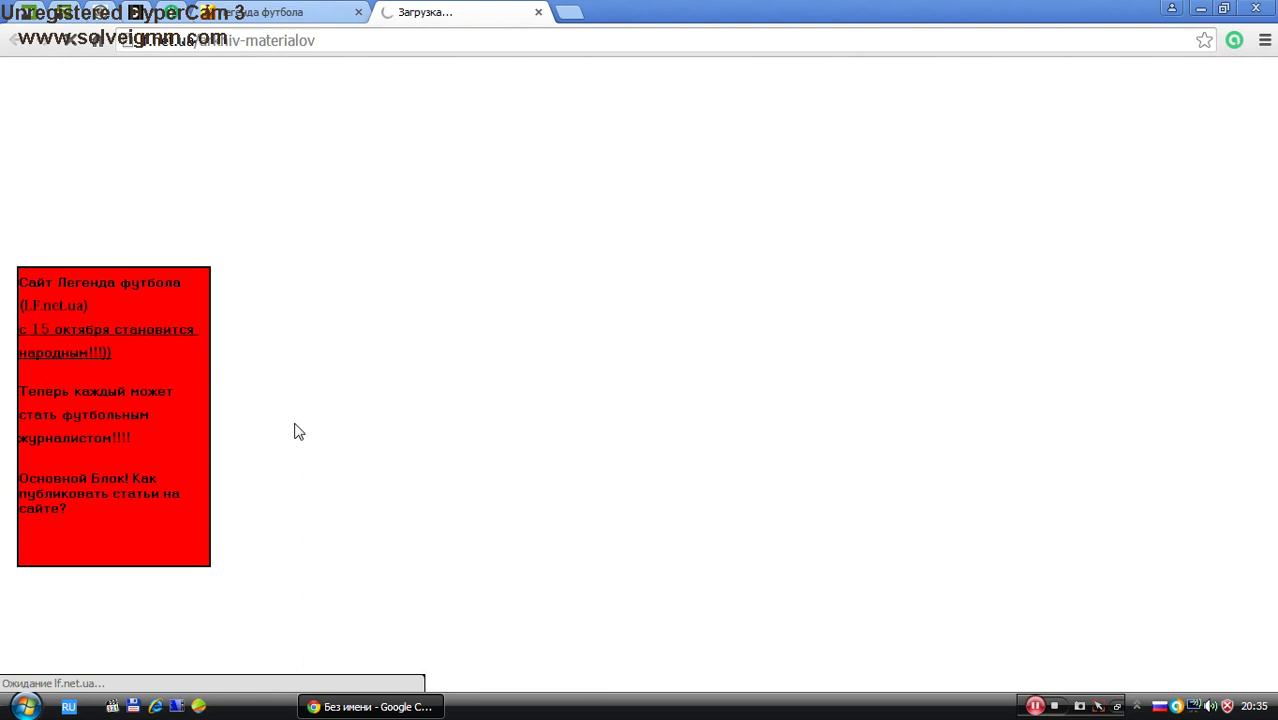
# - Close the 403 error page and log in to the Легенда футбола site with the prefilled credentials
pyautogui.moveTo(590, 226); pyautogui.dragTo(801, 325)
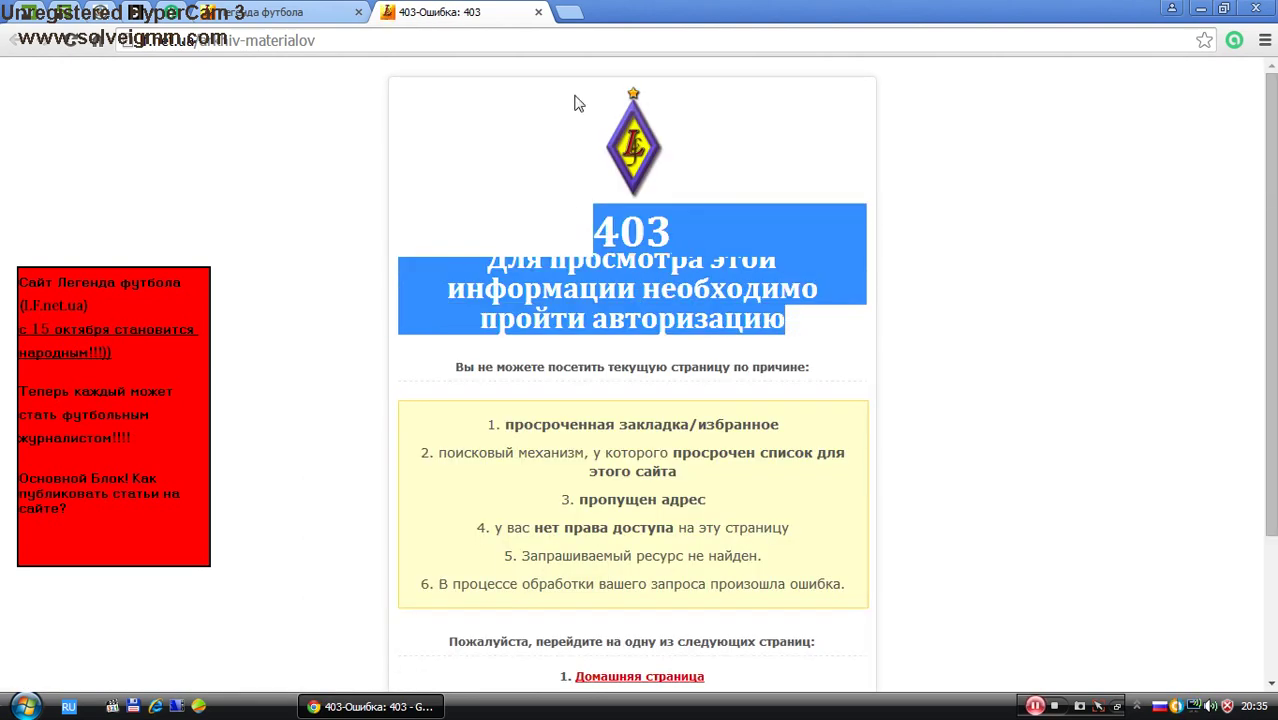
pyautogui.click(538, 12)
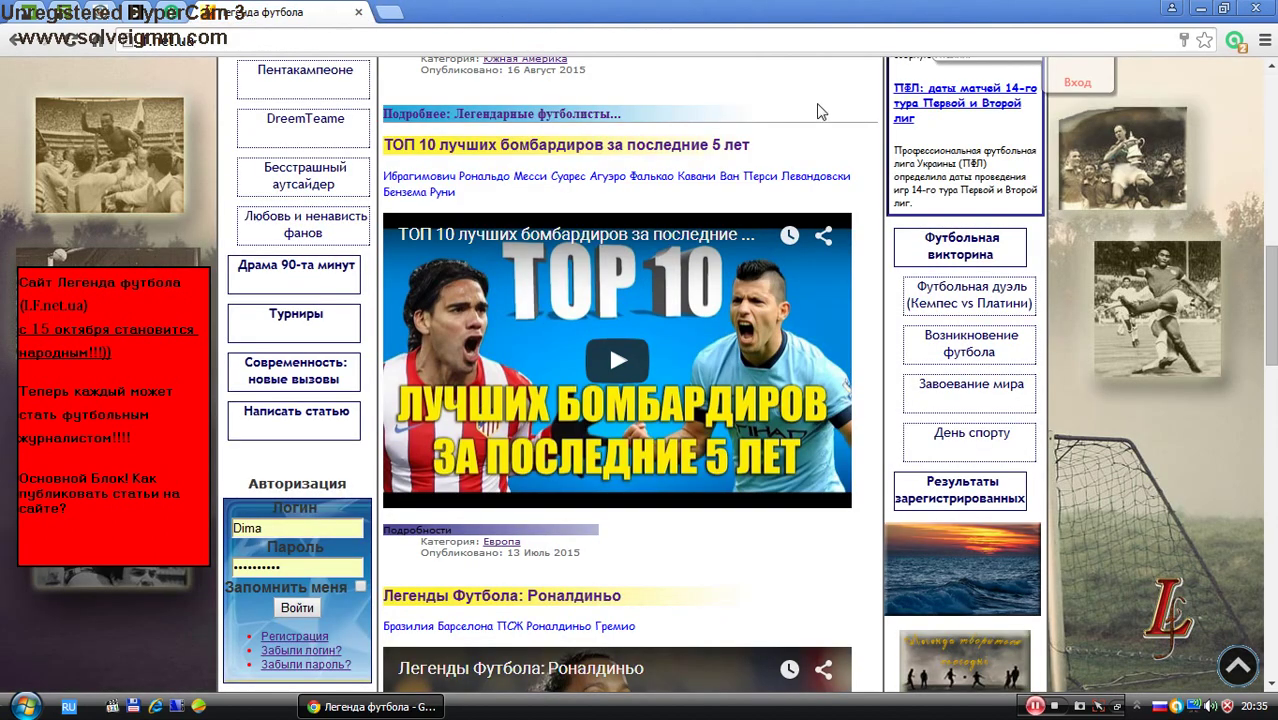
pyautogui.click(1075, 86)
pyautogui.click(980, 185)
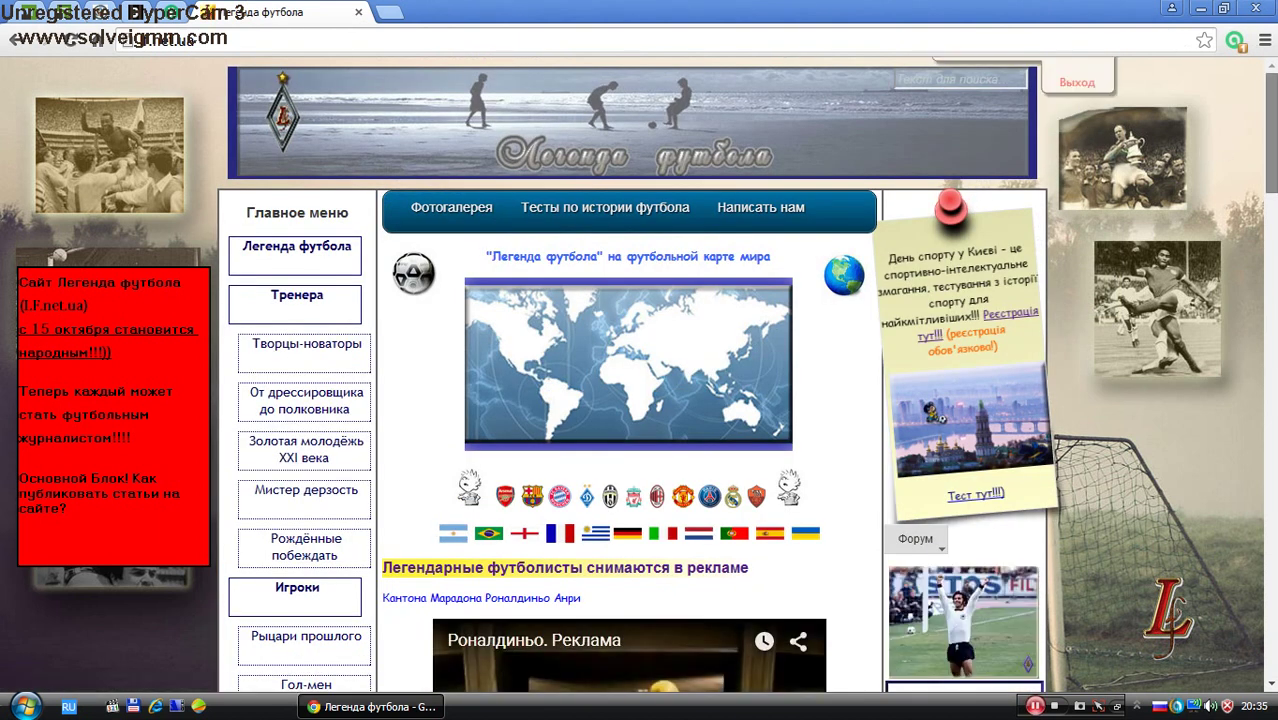
# - Open the article submission form through the site's "Написать статью" link
pyautogui.scroll(-9, 628, 380)
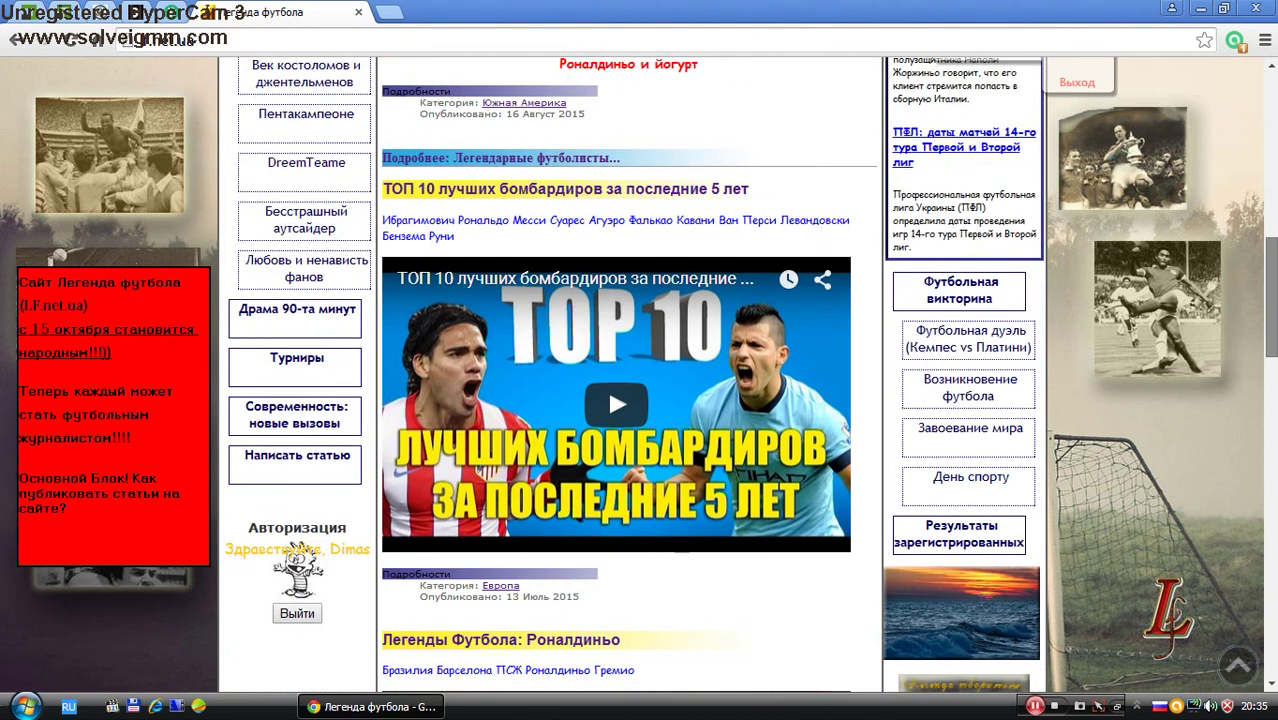
pyautogui.scroll(-1, 607, 311)
pyautogui.moveTo(370, 484); pyautogui.dragTo(241, 452)
pyautogui.click(266, 441)
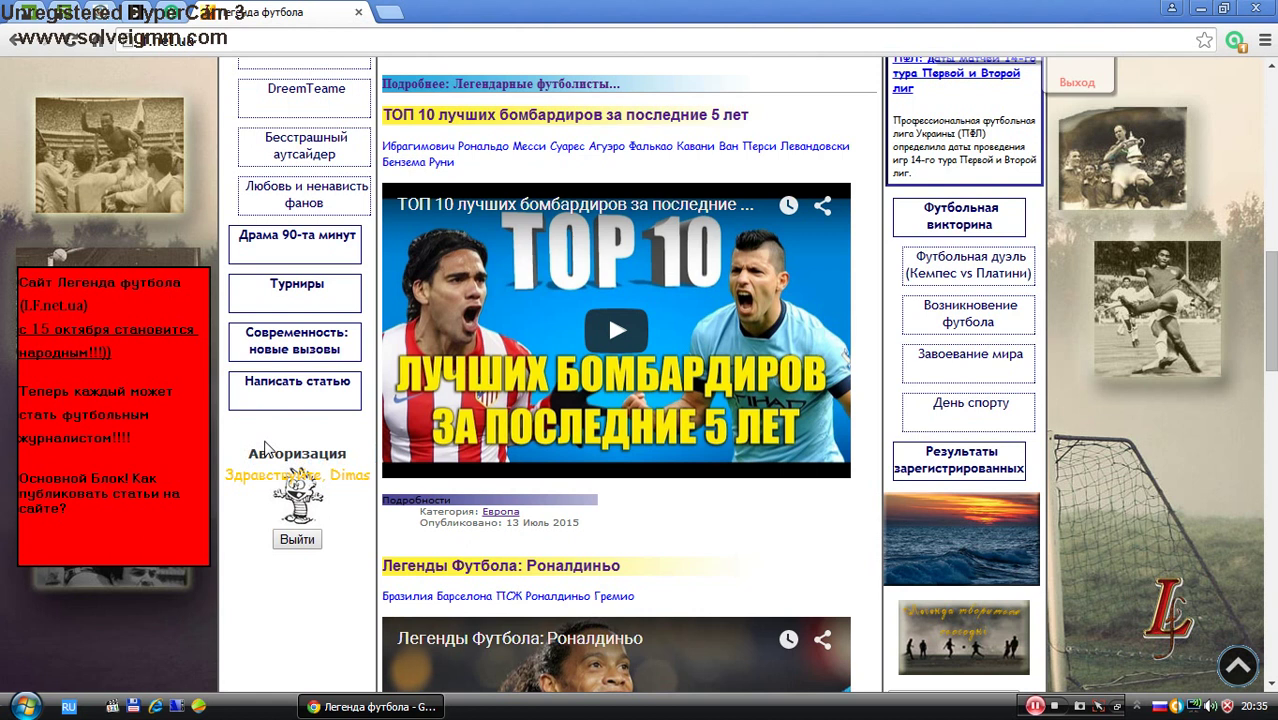
pyautogui.click(273, 408)
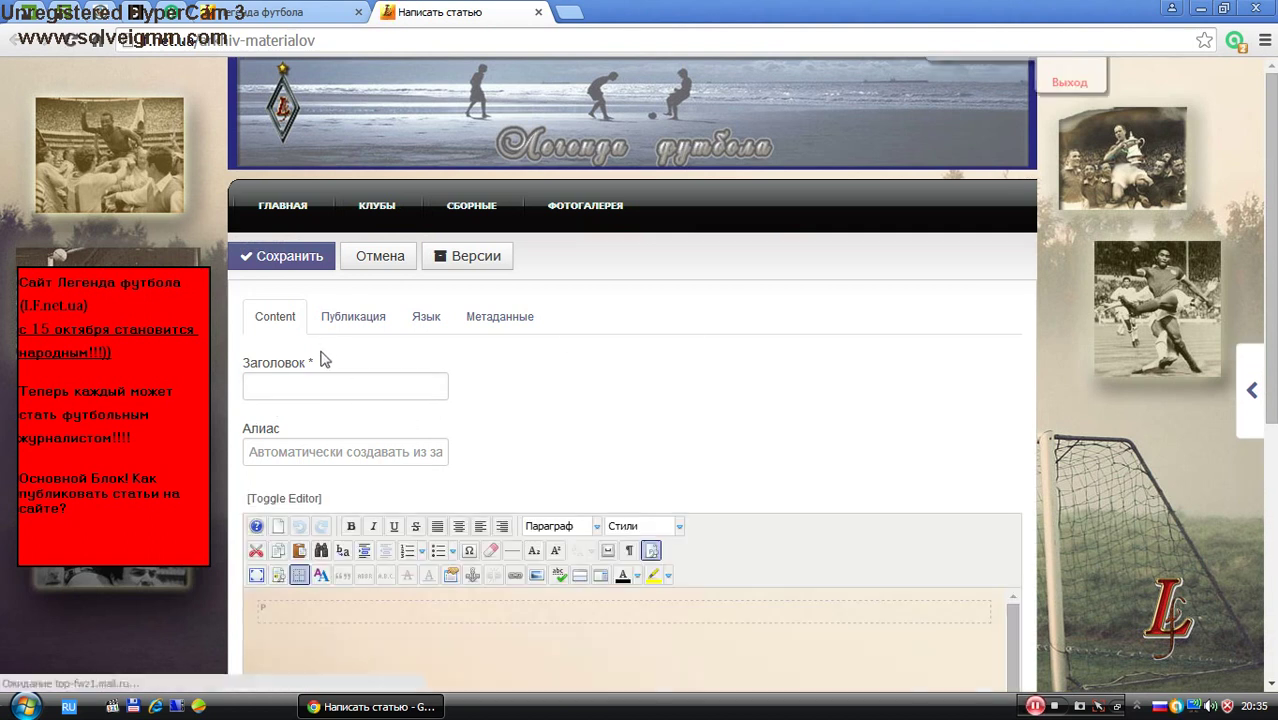
# - Enter "Непривзайдённый Левандовски" as the article's title
pyautogui.scroll(-5, 632, 400)
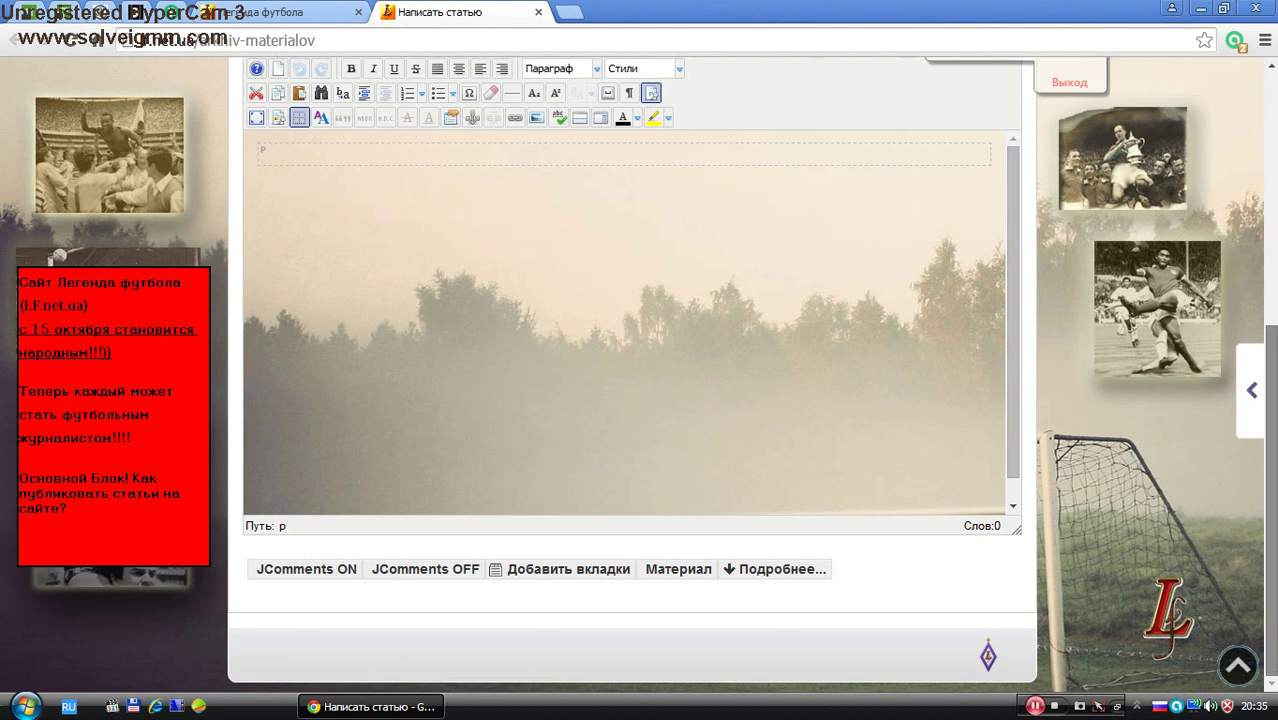
pyautogui.scroll(2, 632, 380)
pyautogui.scroll(5, 632, 380)
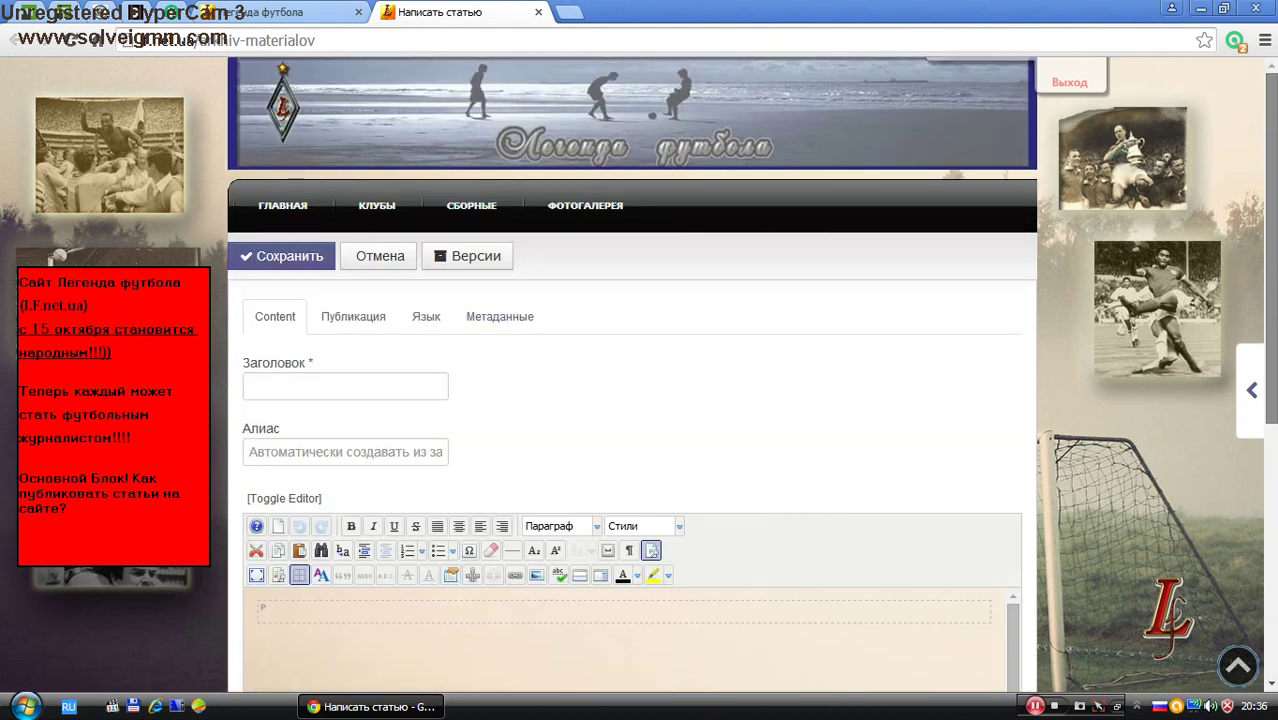
pyautogui.click(413, 385)
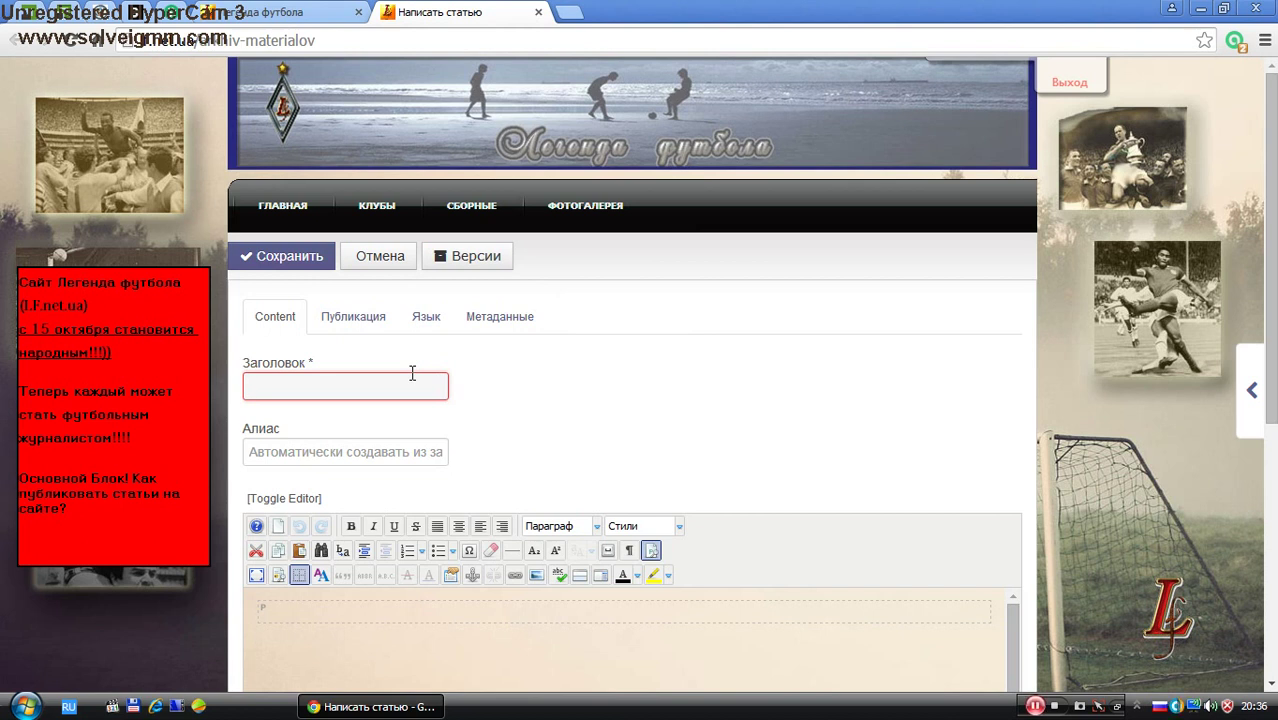
pyautogui.write('Н')
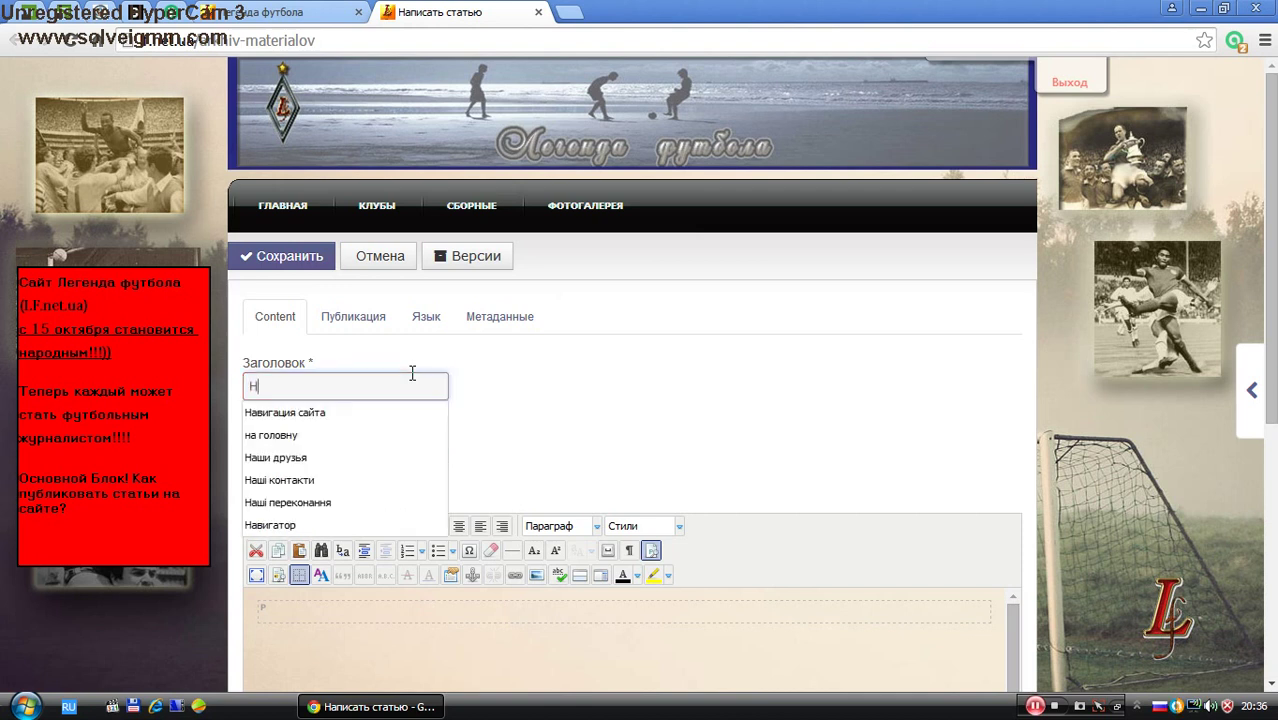
pyautogui.write('еприв')
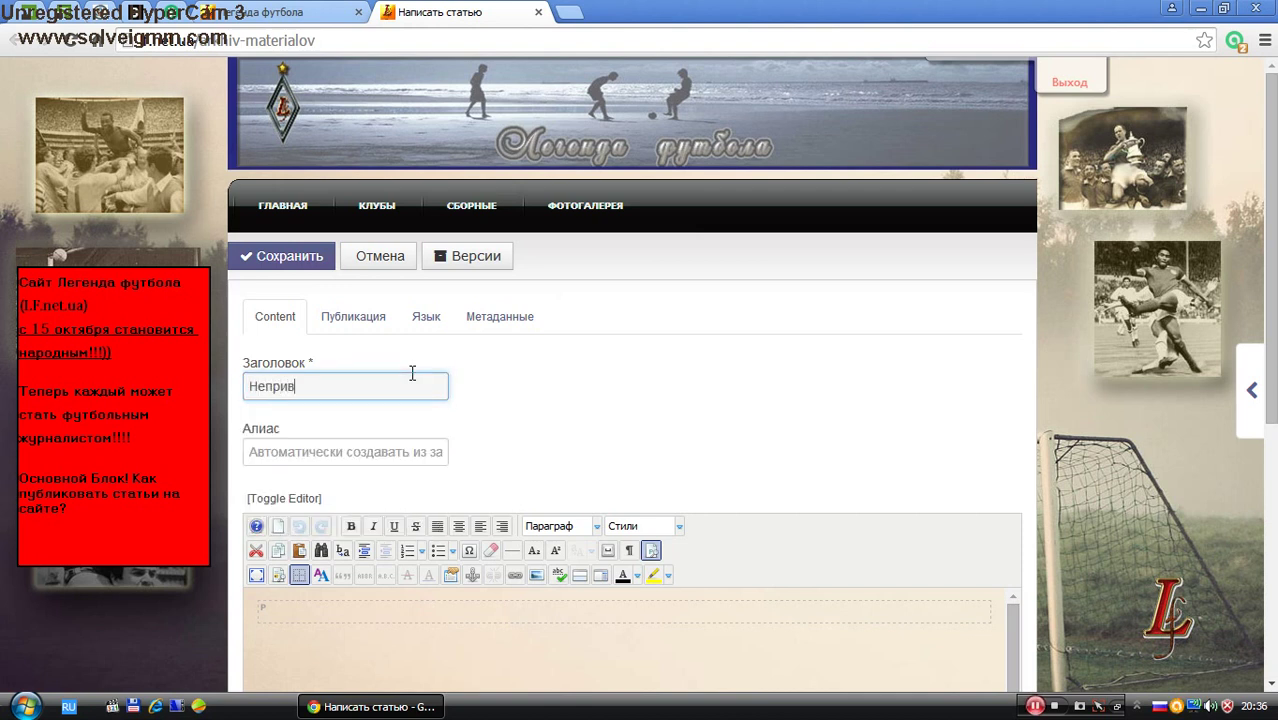
pyautogui.write('зайде')
pyautogui.write('нный ')
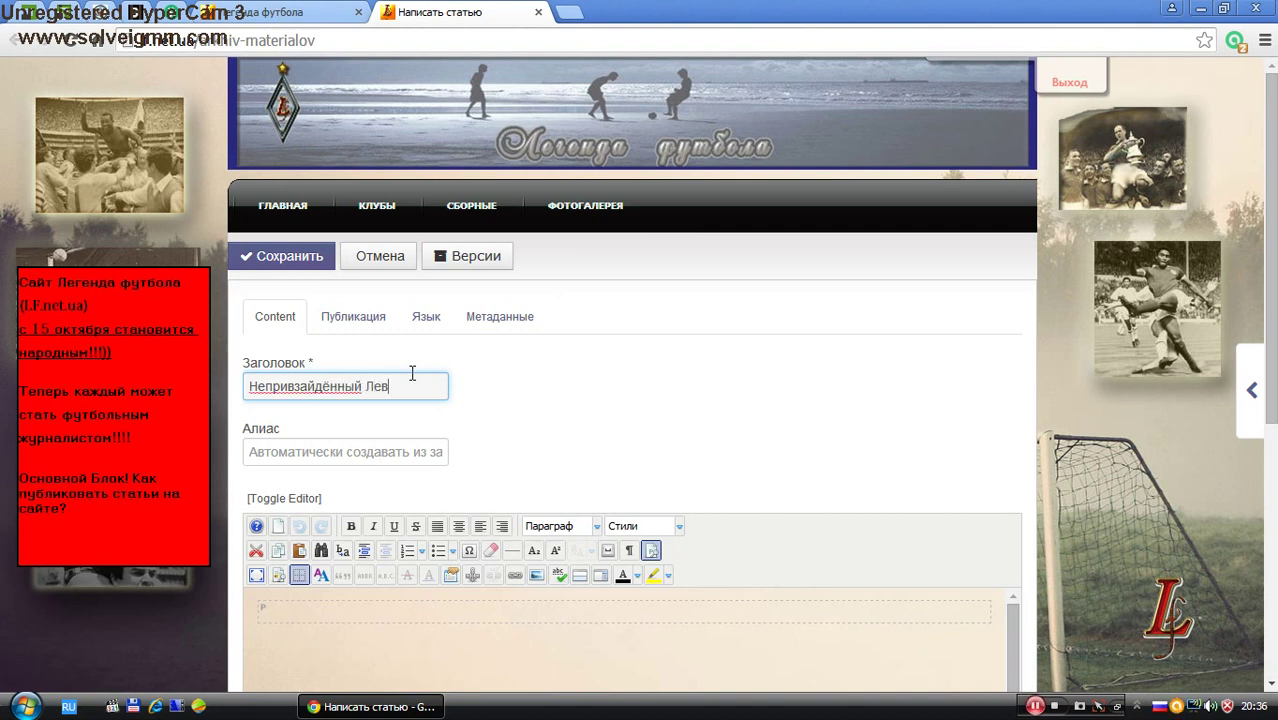
pyautogui.write('Левандовски')
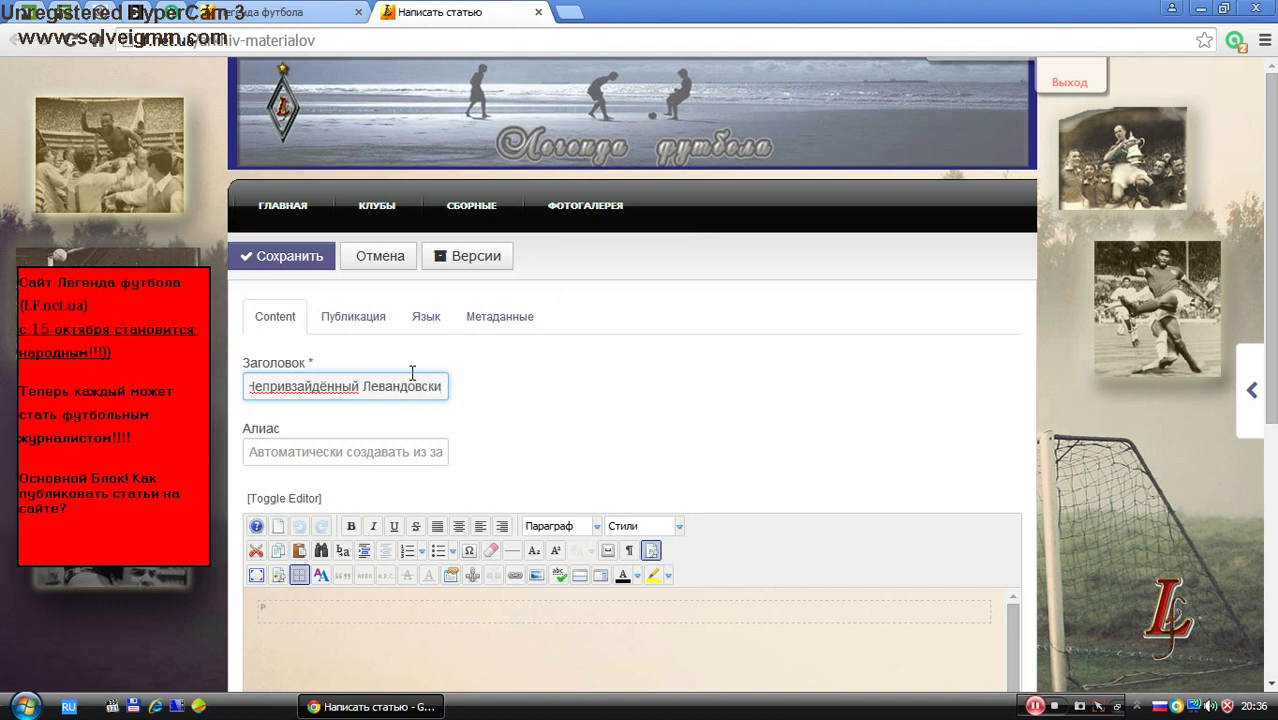
# - Correct the first word of the title to "Непревзайдённый", leaving the alias empty
pyautogui.click(285, 387)
pyautogui.press('BackSpace')
pyautogui.write('е')
pyautogui.click(370, 448)
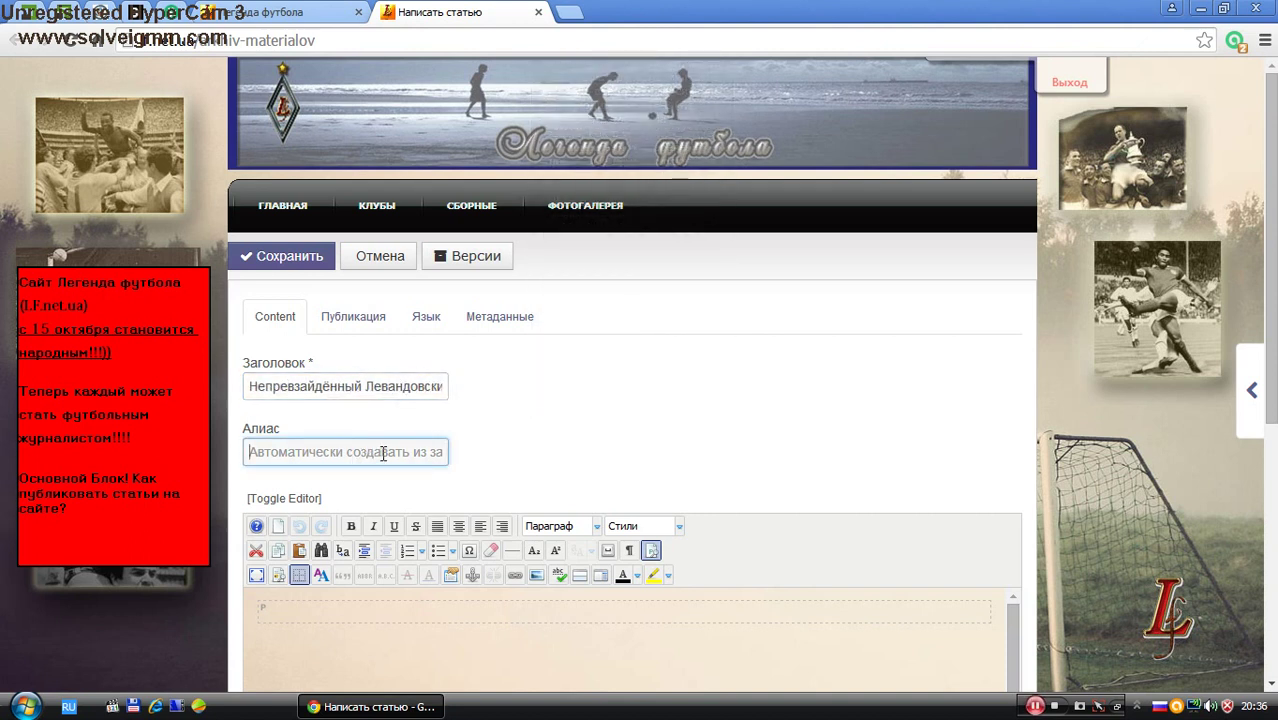
# - Write "Роберт Левандовски - игрок Баварии!!!!" in the article body and, after four blank lines, "Пента-трик за 9 минут"
pyautogui.moveTo(1272, 292); pyautogui.dragTo(1274, 396)
pyautogui.click(676, 421)
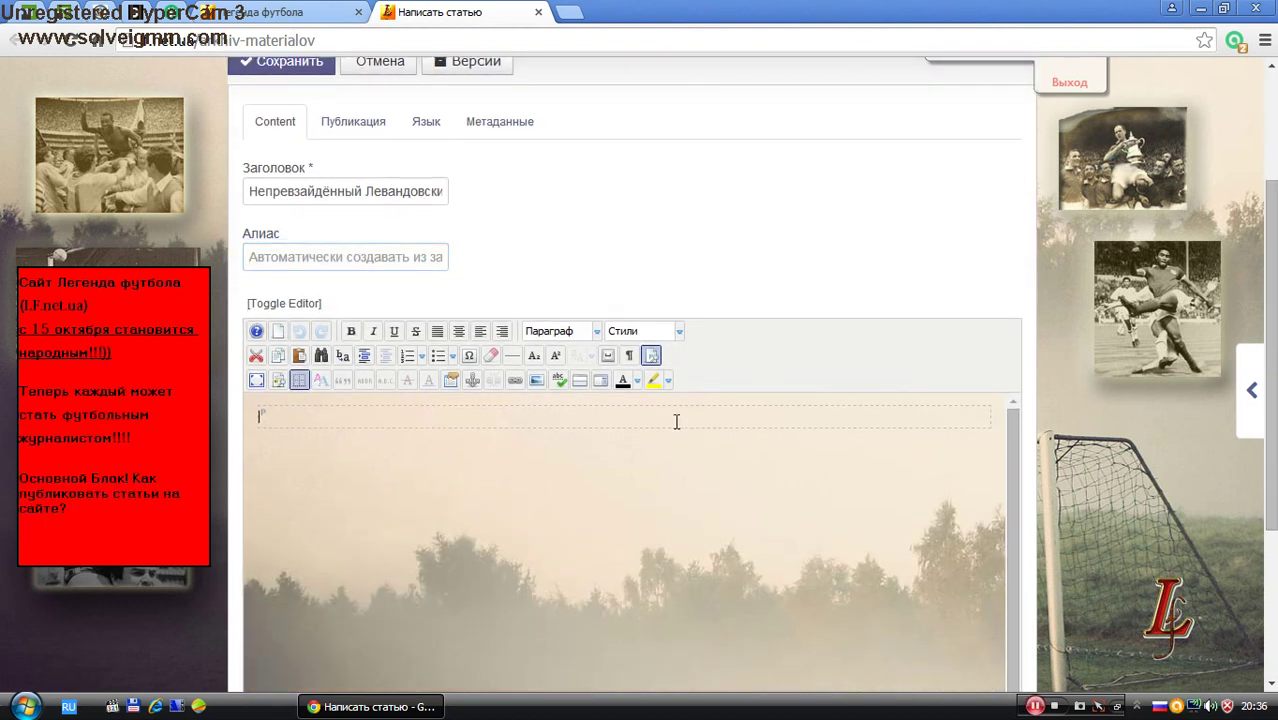
pyautogui.write('Роберт Левандовс')
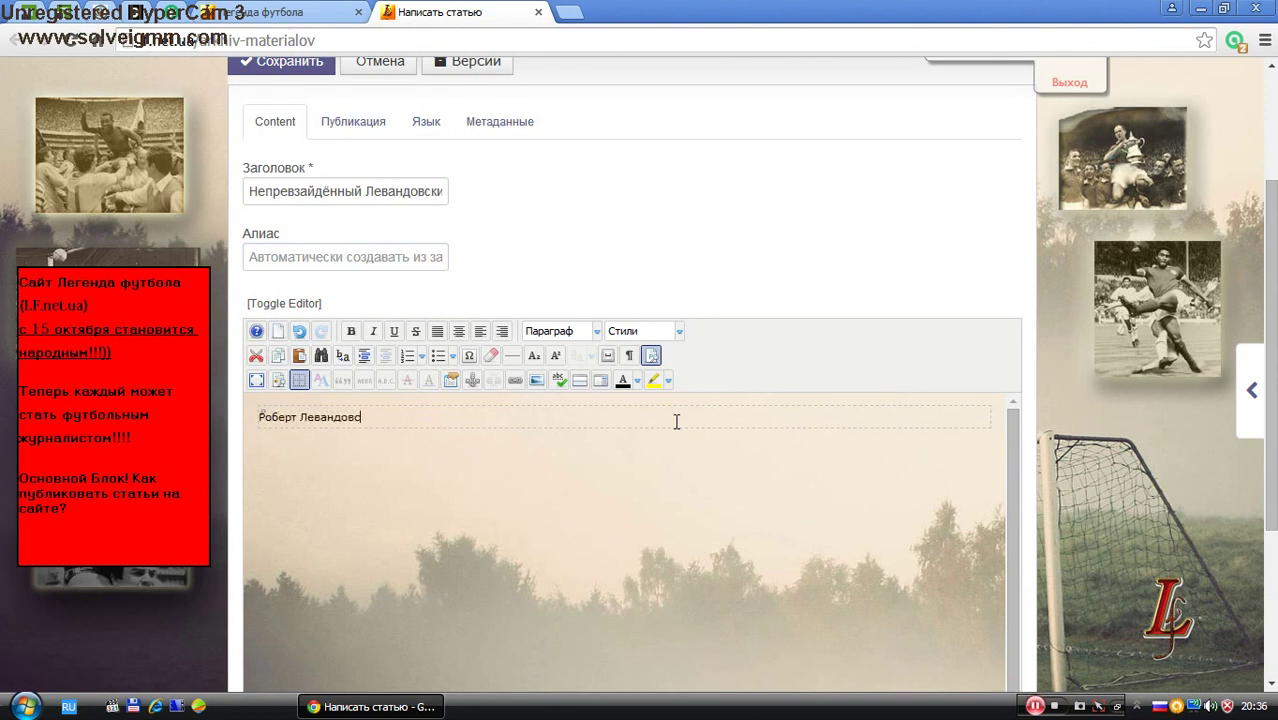
pyautogui.write('ки - игрок Баварии!!!!')
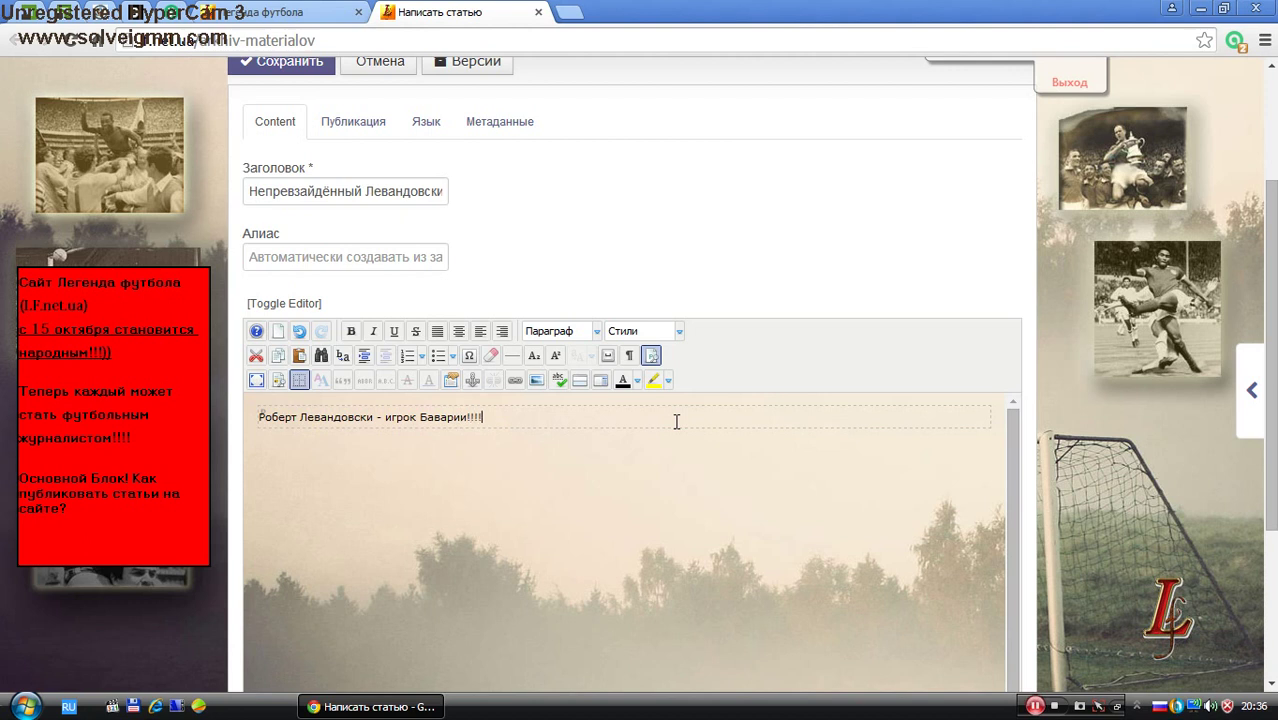
pyautogui.press('Return')
pyautogui.press('Return')
pyautogui.write('Пента-трик за 9 минут')
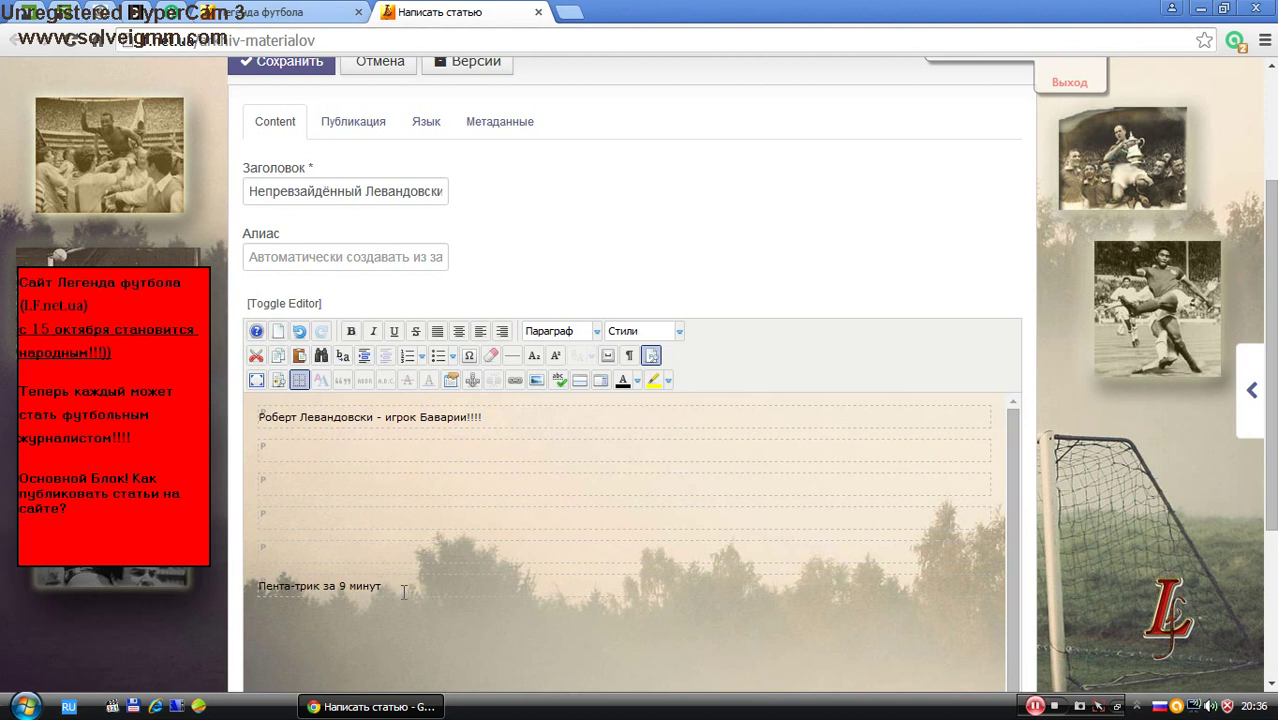
# - Make the line "Пента-трик за 9 минут" bold, italic, underlined and struck through
pyautogui.moveTo(404, 592); pyautogui.dragTo(258, 582)
pyautogui.click(350, 340)
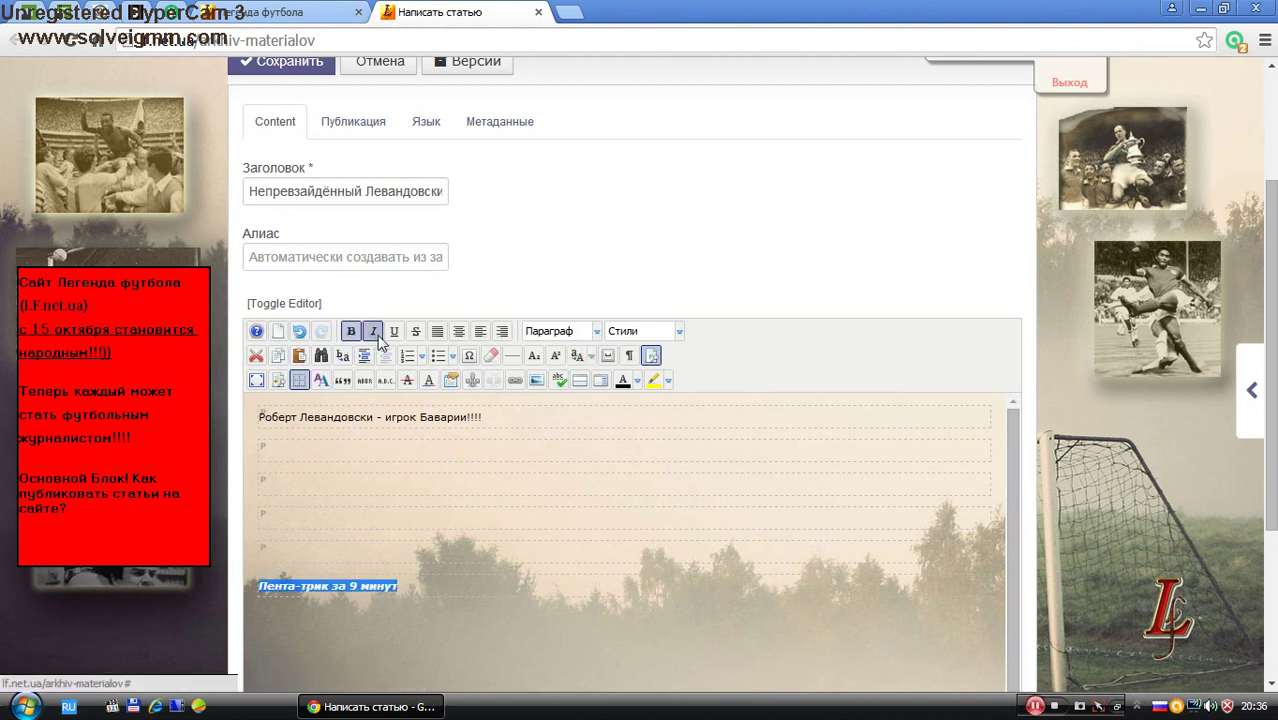
pyautogui.click(394, 334)
pyautogui.click(416, 334)
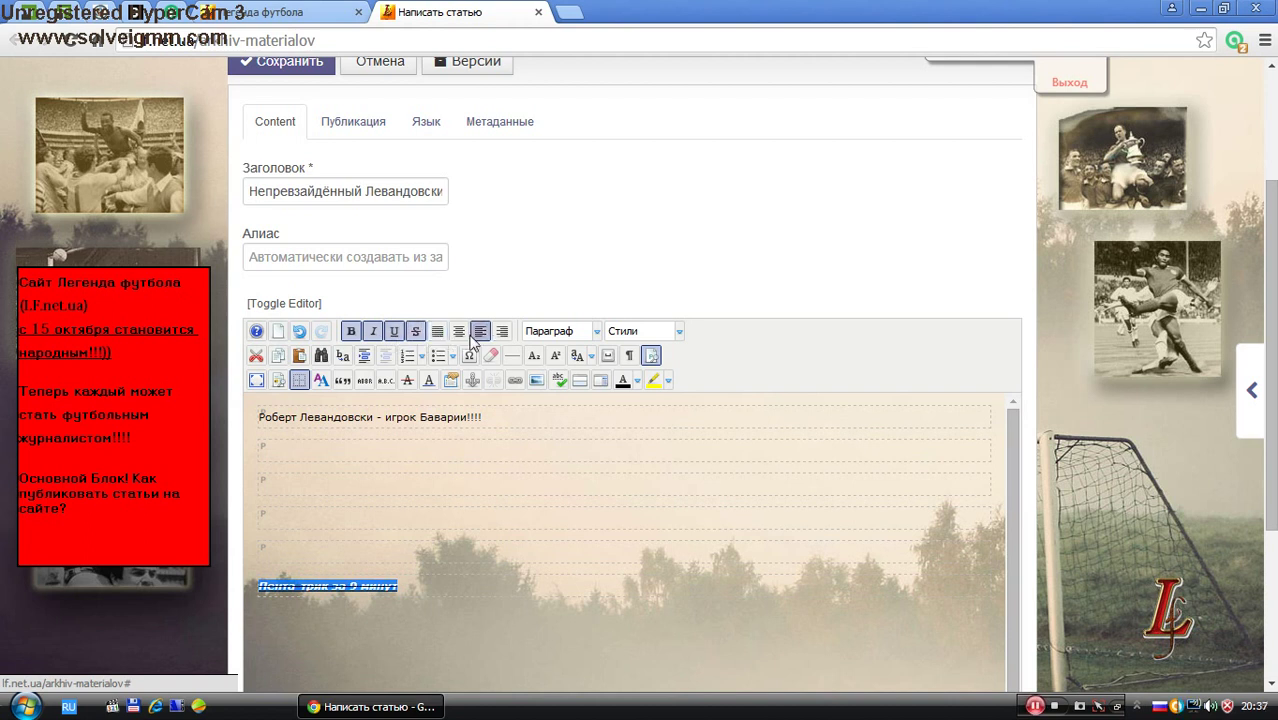
# - Apply the Заголовок 1 format to the selected line, followed by the div.bbcode_lef… style
pyautogui.click(597, 332)
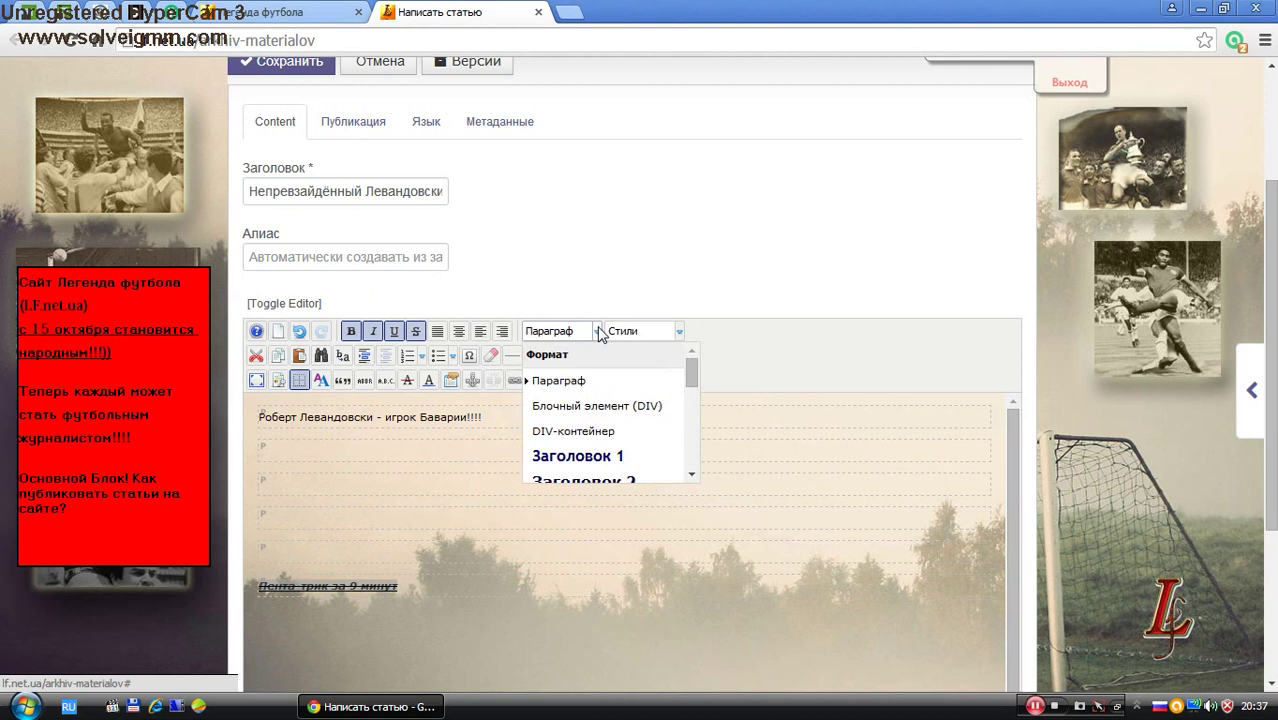
pyautogui.click(620, 458)
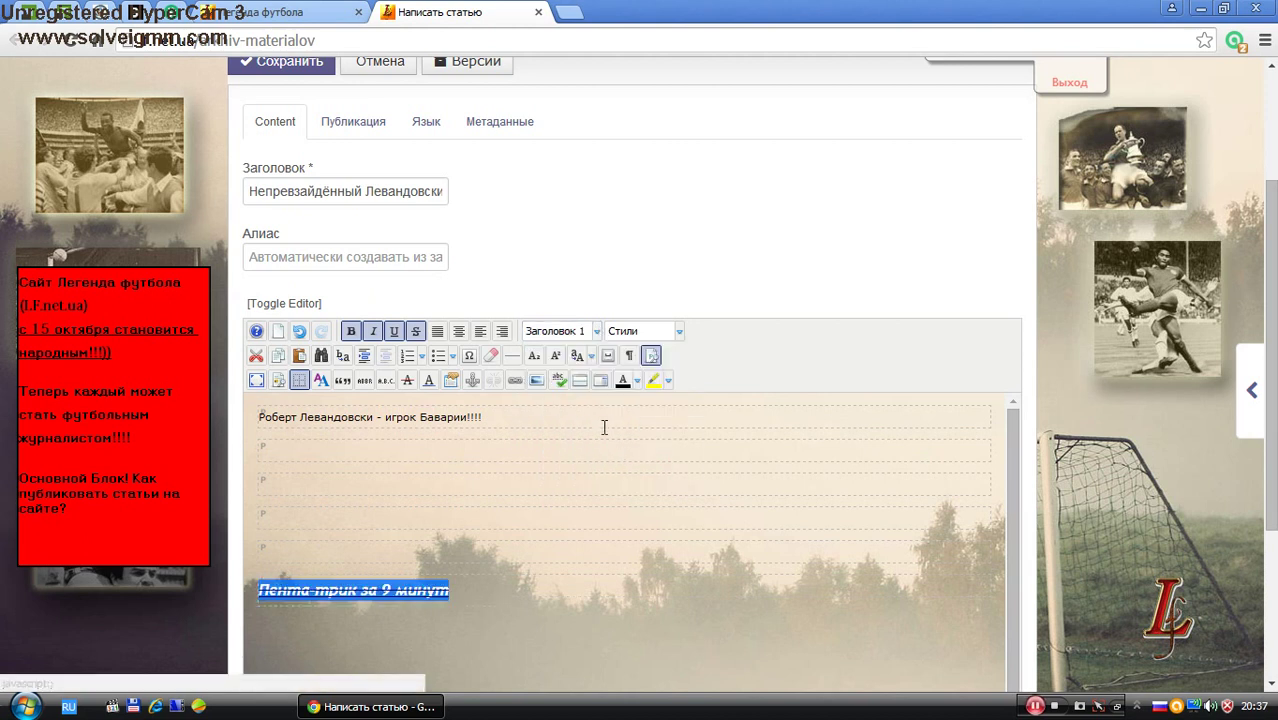
pyautogui.click(680, 331)
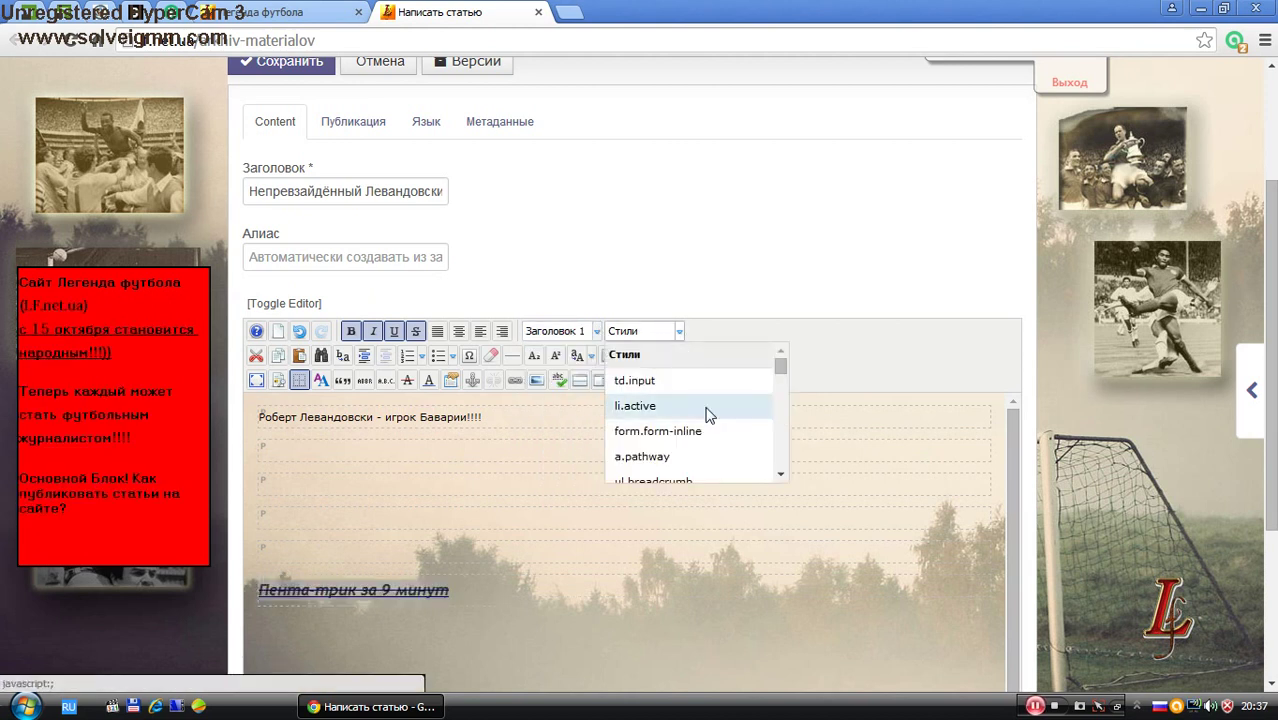
pyautogui.scroll(-5, 774, 474)
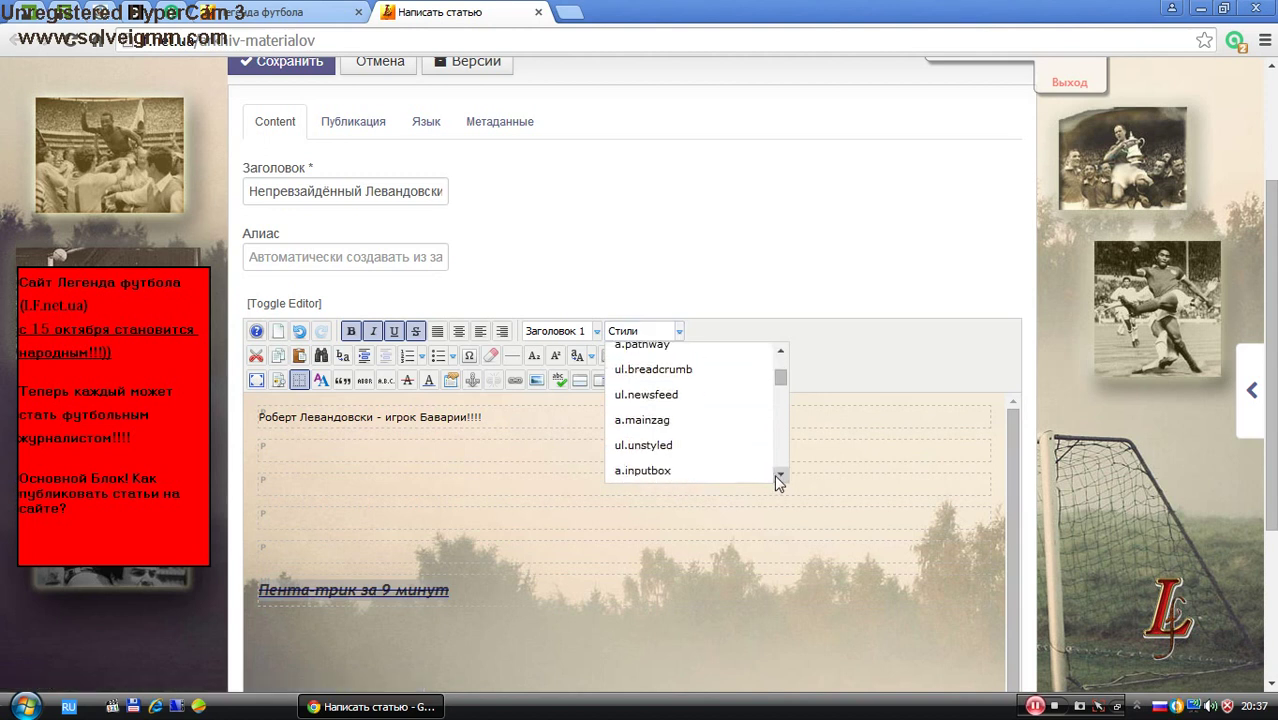
pyautogui.click(712, 446)
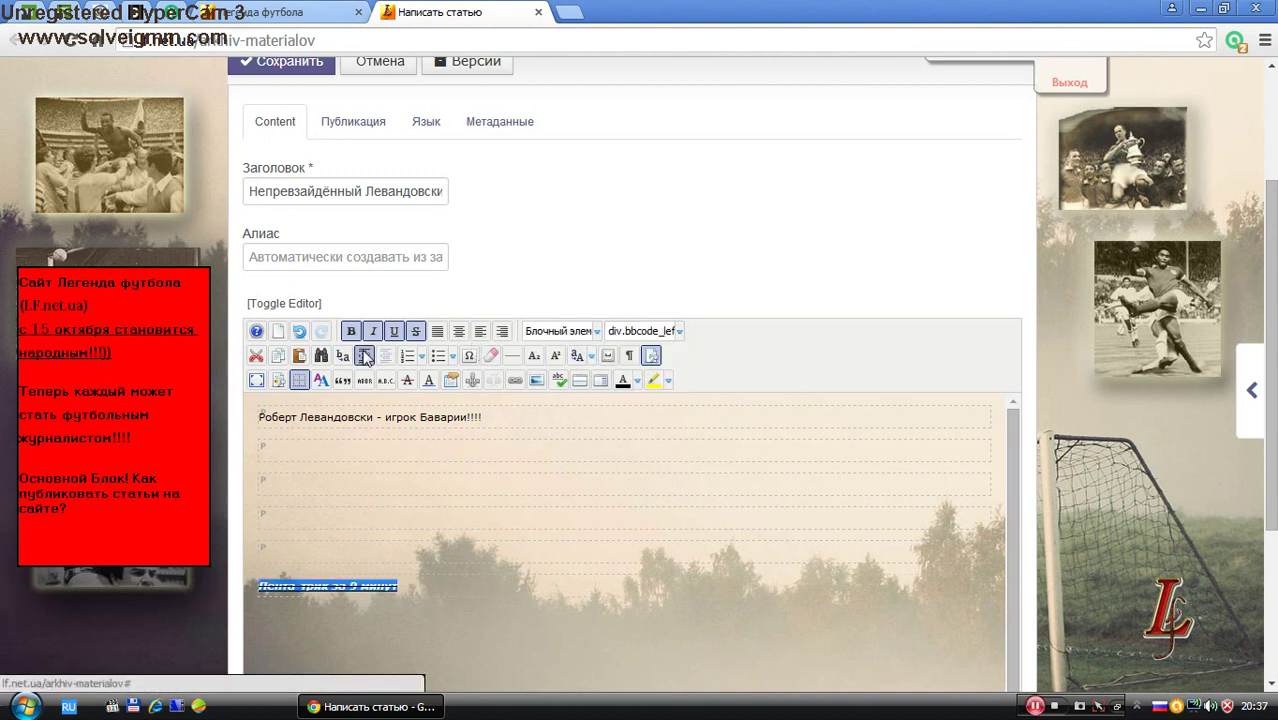
# - Give the "Пента-трик за 9 минут" line an orange background highlight and red text
pyautogui.click(668, 381)
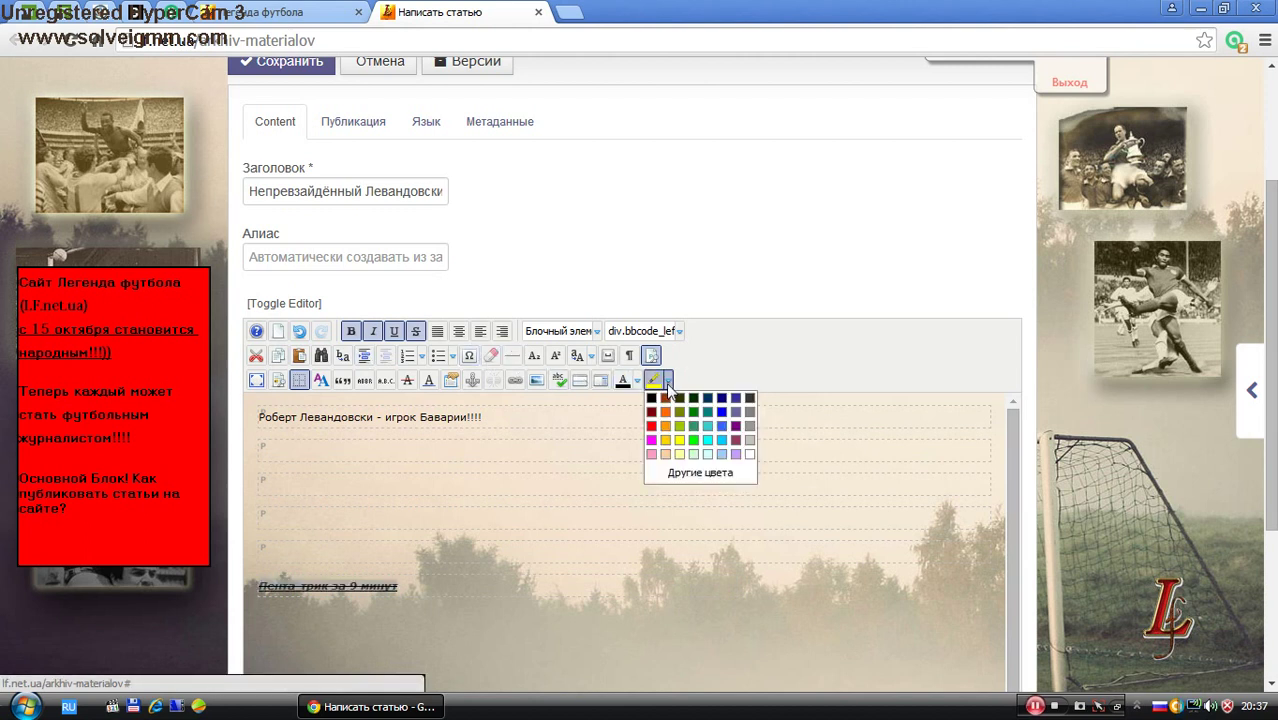
pyautogui.click(666, 413)
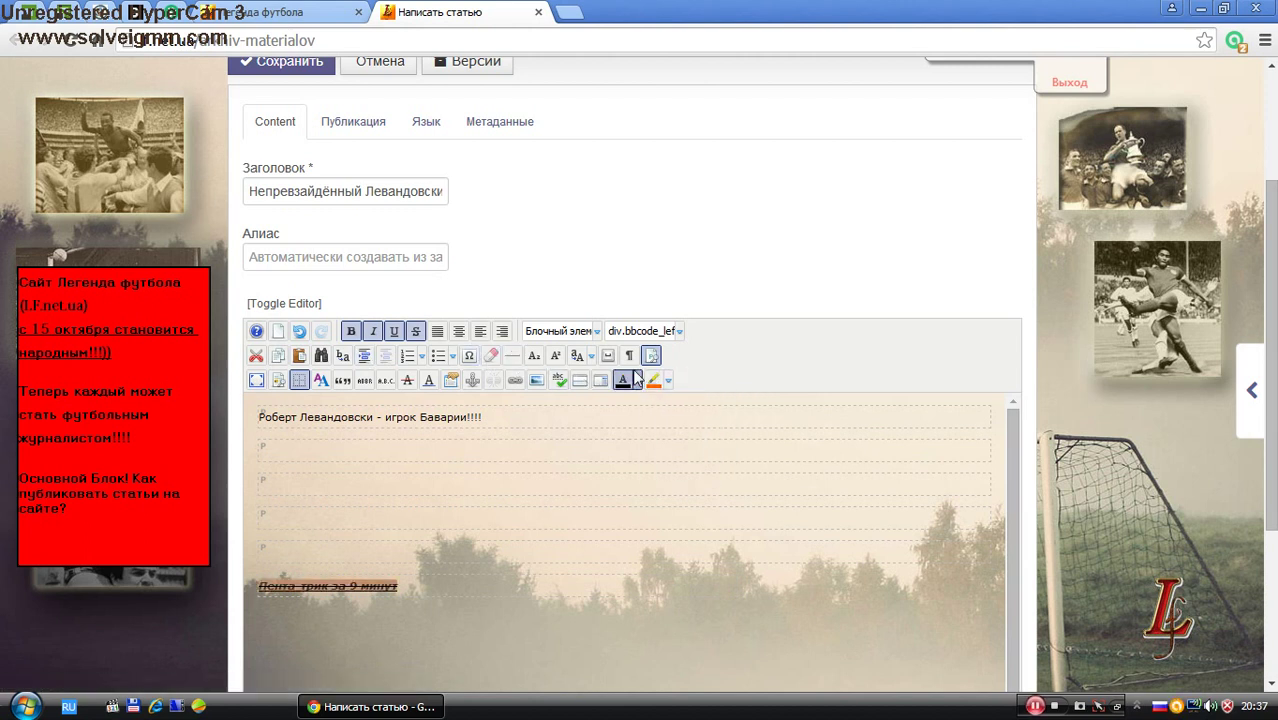
pyautogui.click(636, 381)
pyautogui.click(620, 426)
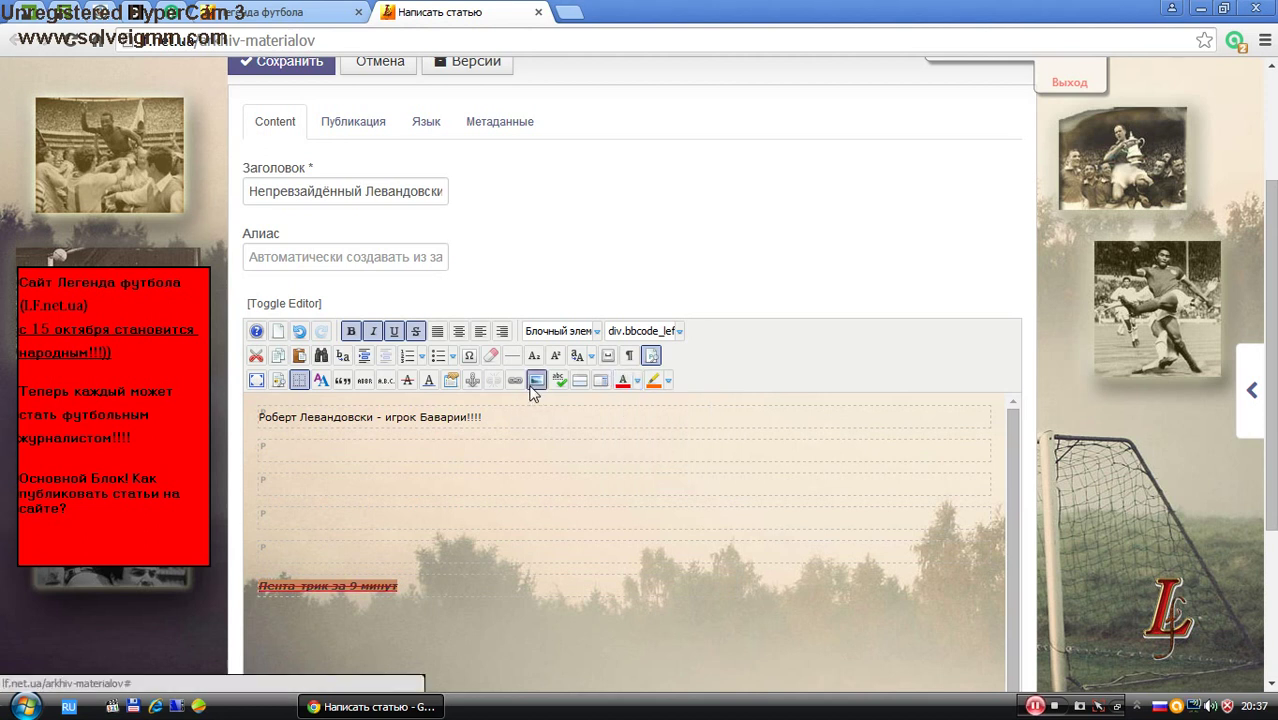
# - Turn the "Пента-трик за 9 минут" line into a bulleted list item with the Круг marker
pyautogui.click(451, 360)
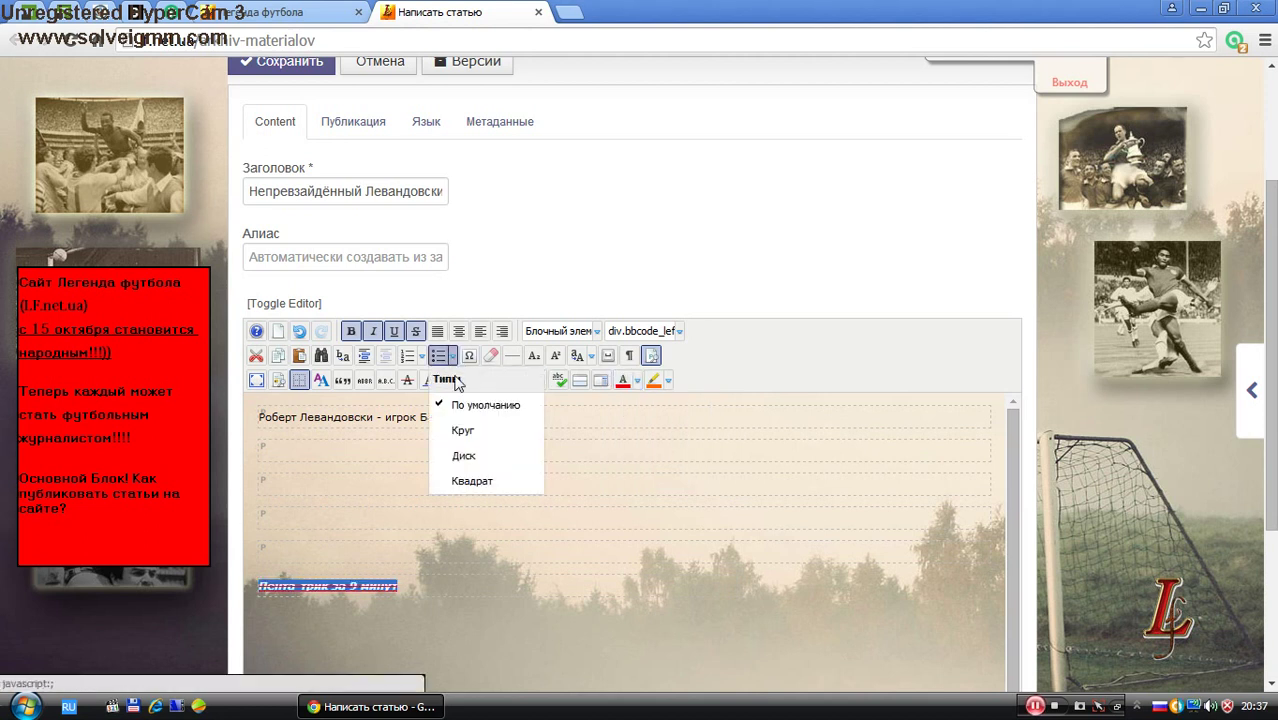
pyautogui.click(463, 431)
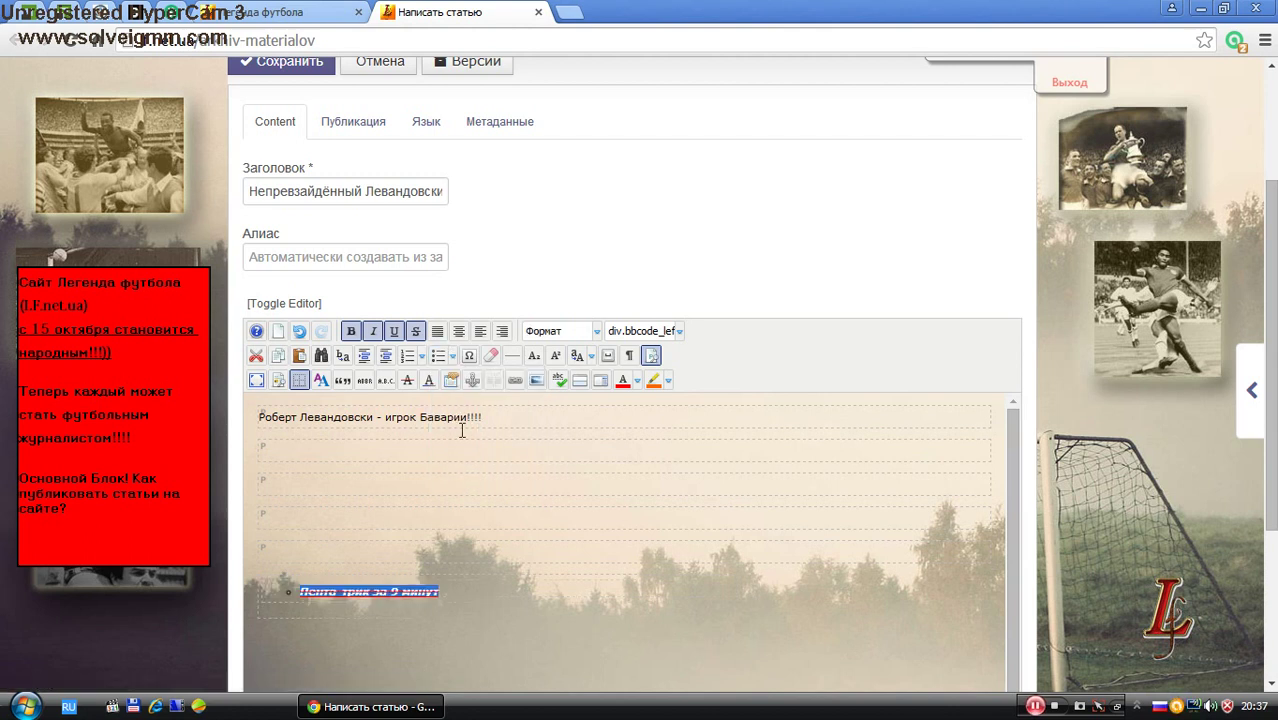
pyautogui.click(456, 595)
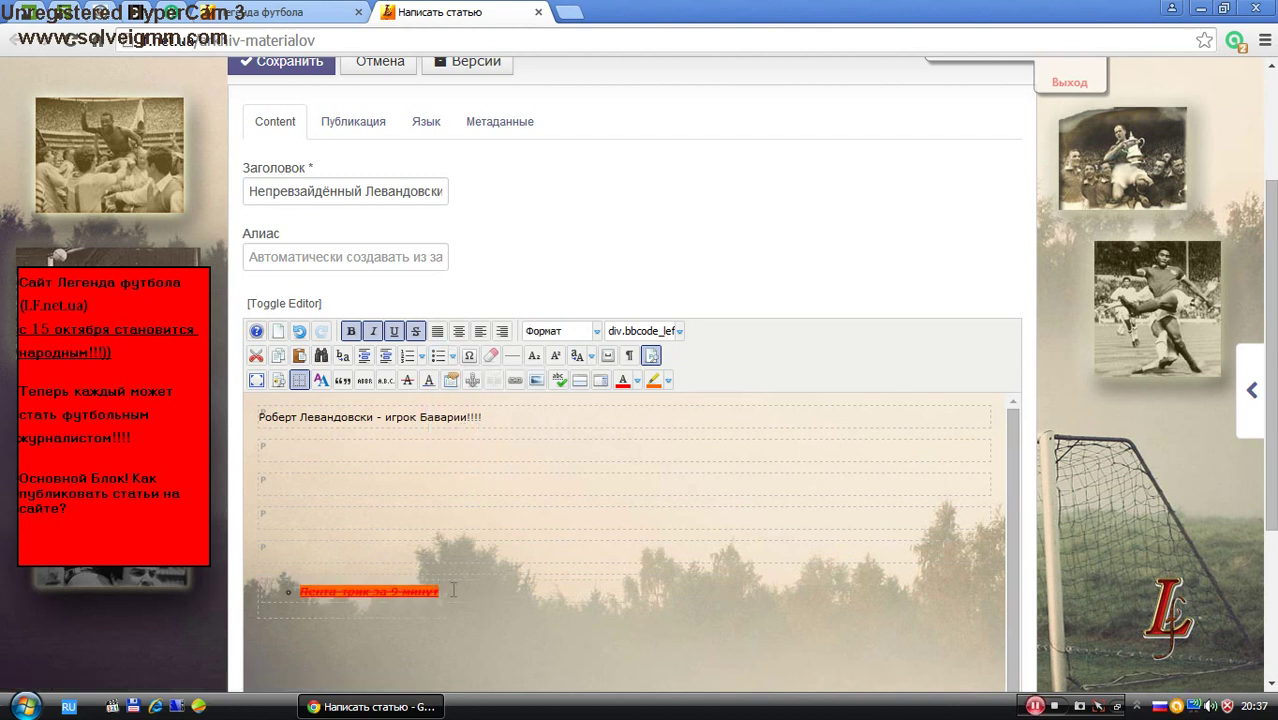
# - Convert the list item's text to uppercase and number it with lowercase Latin letters (Строчные латинские буквы)
pyautogui.moveTo(453, 590); pyautogui.dragTo(298, 592)
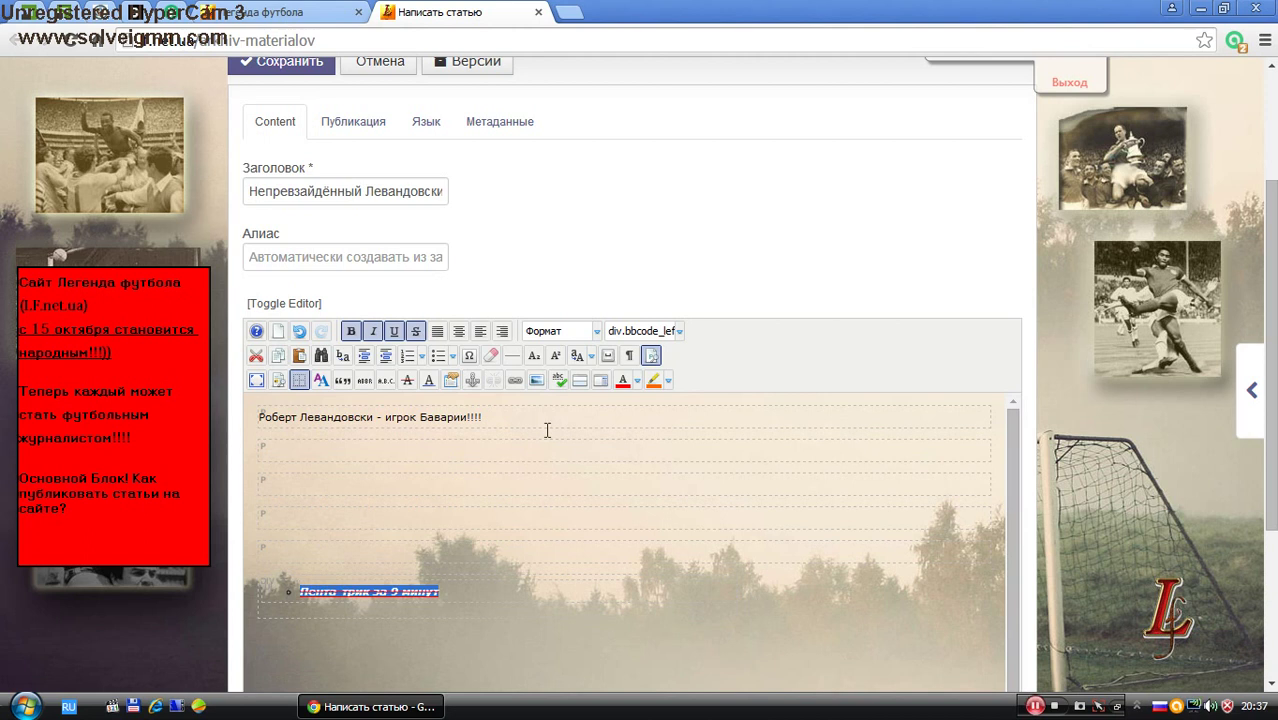
pyautogui.click(579, 357)
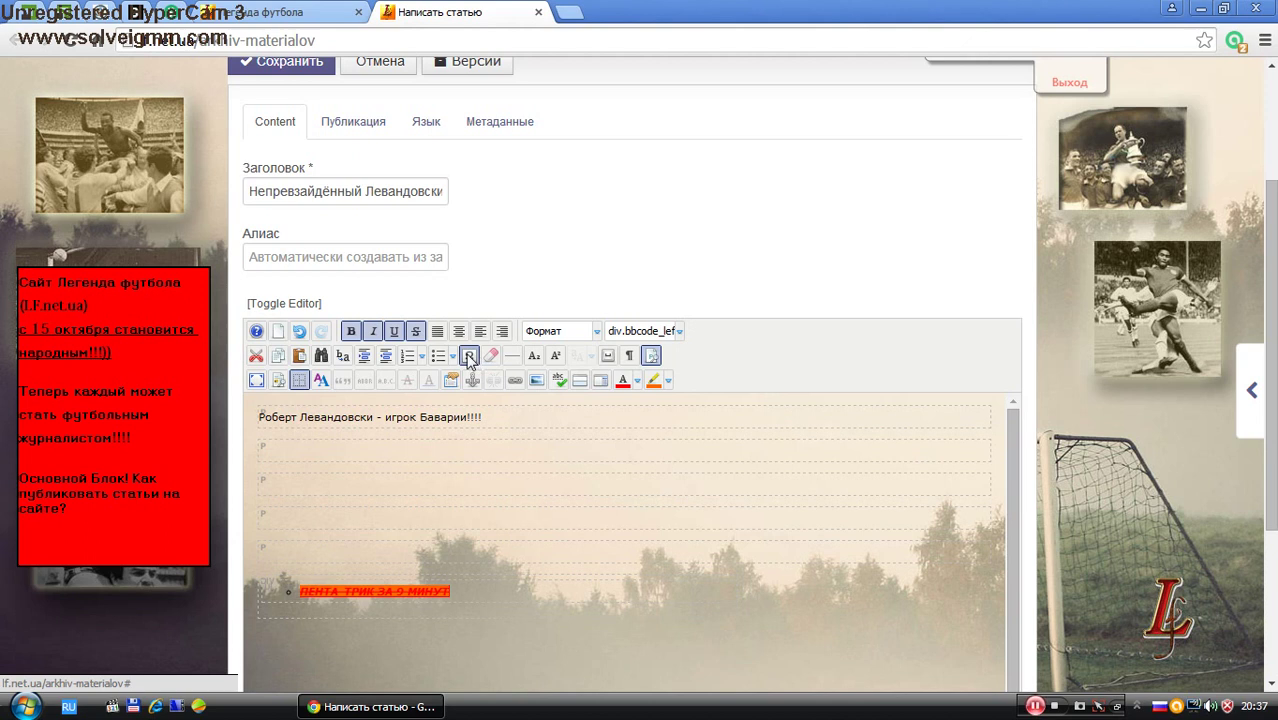
pyautogui.click(424, 358)
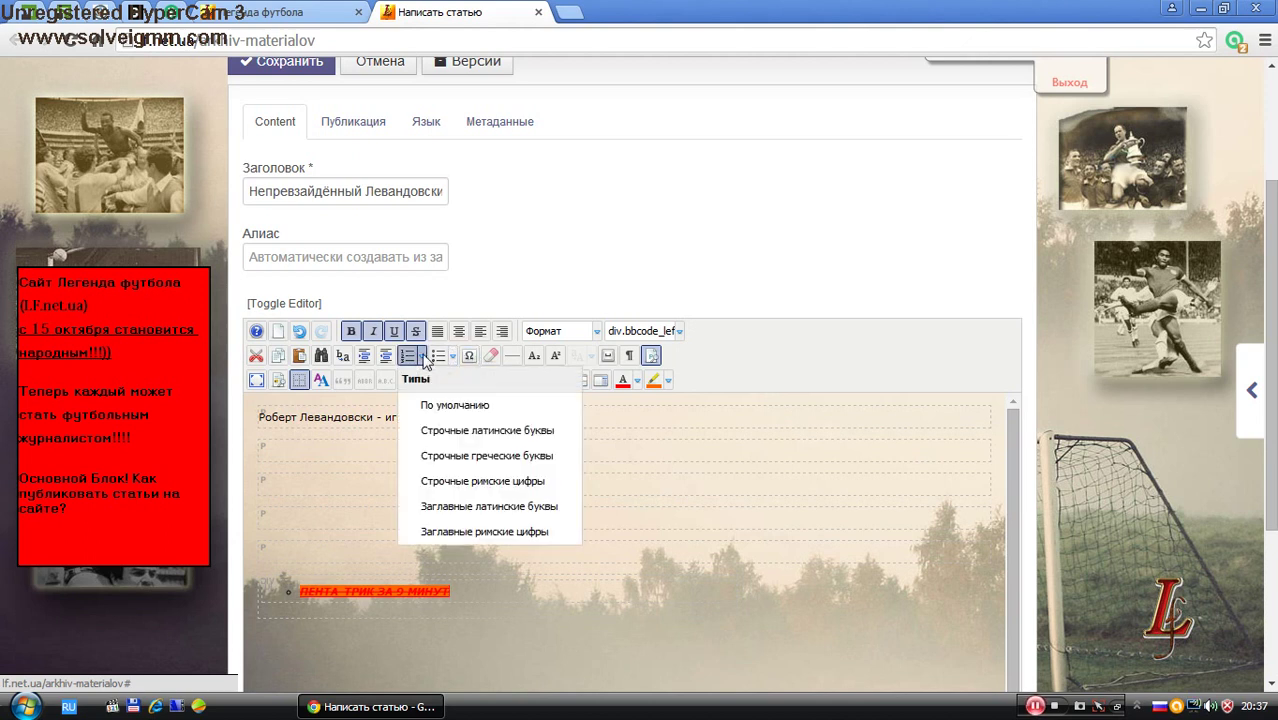
pyautogui.click(437, 433)
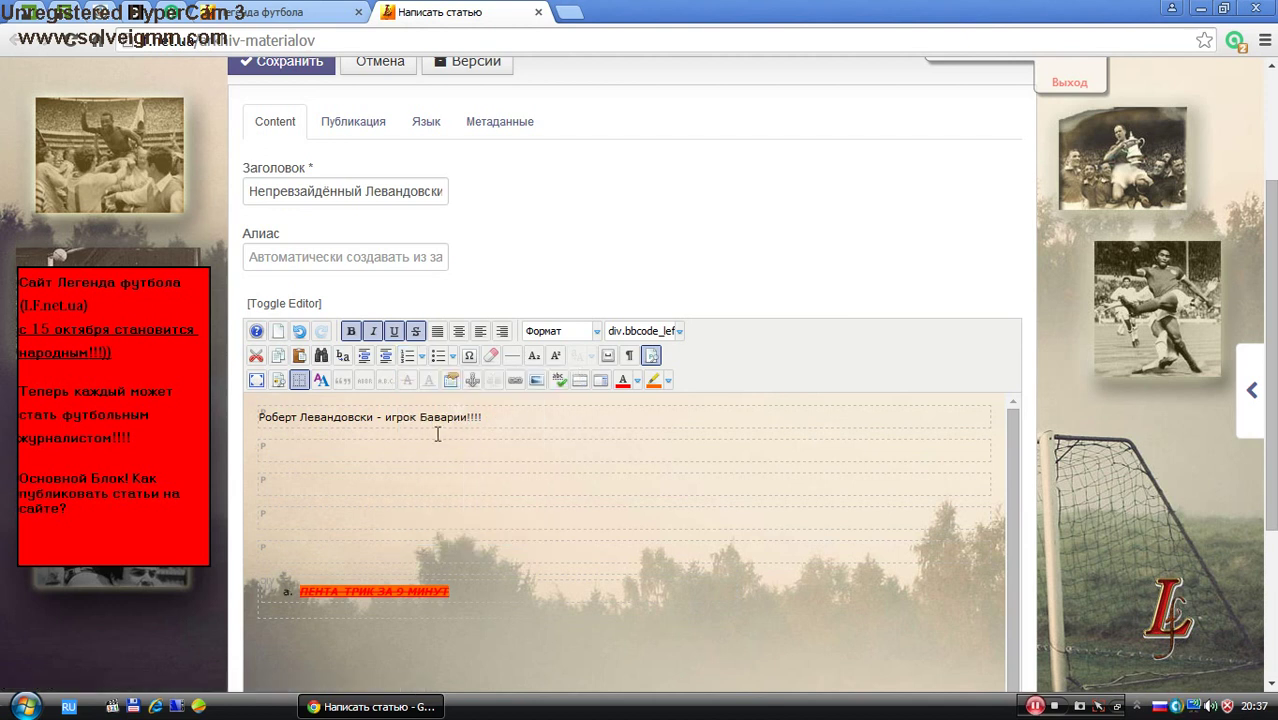
# - Colour the opening line "Роберт Левандовски - игрок Баварии!!!!" dark red and apply the div.search-pages-counter style to it
pyautogui.click(488, 425)
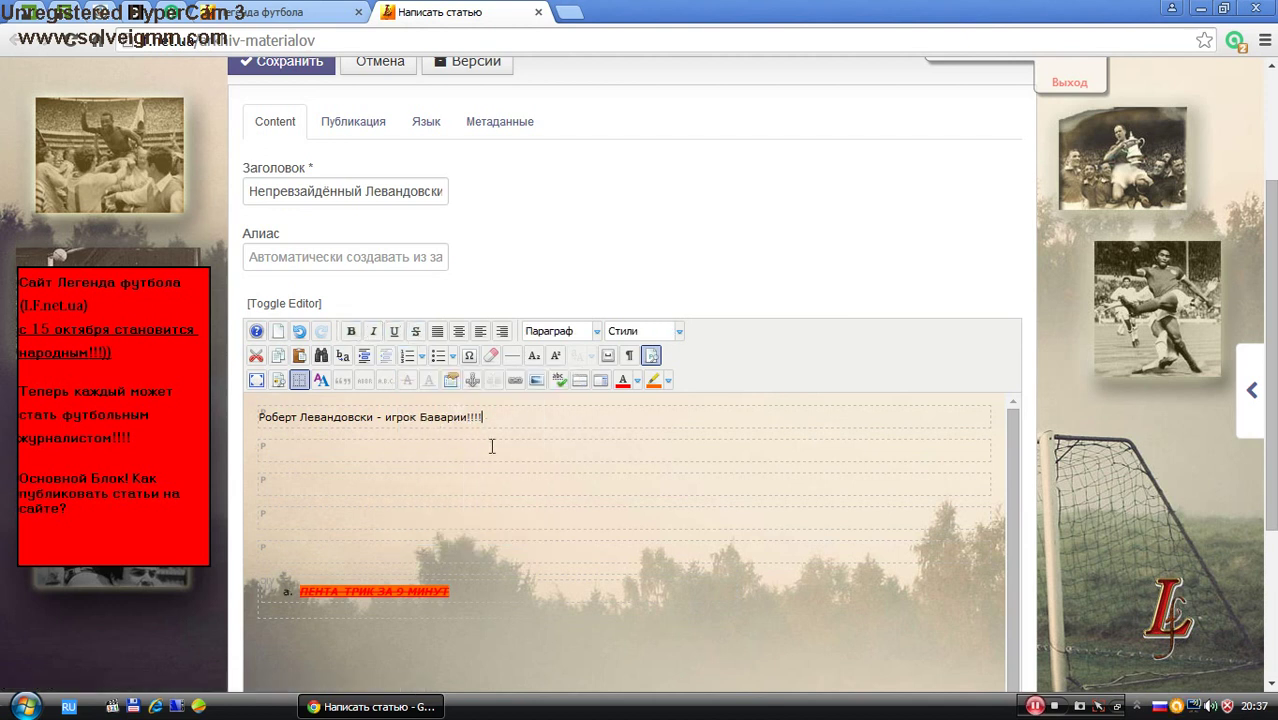
pyautogui.moveTo(493, 418); pyautogui.dragTo(306, 414)
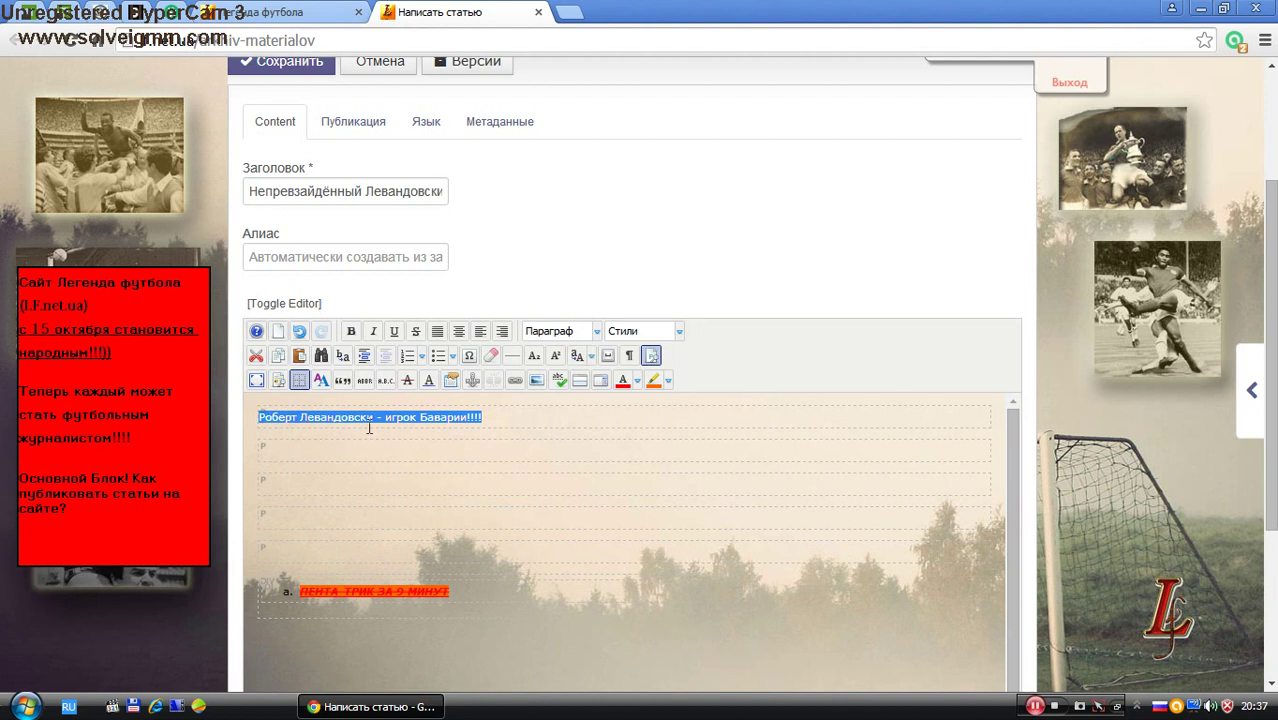
pyautogui.click(636, 380)
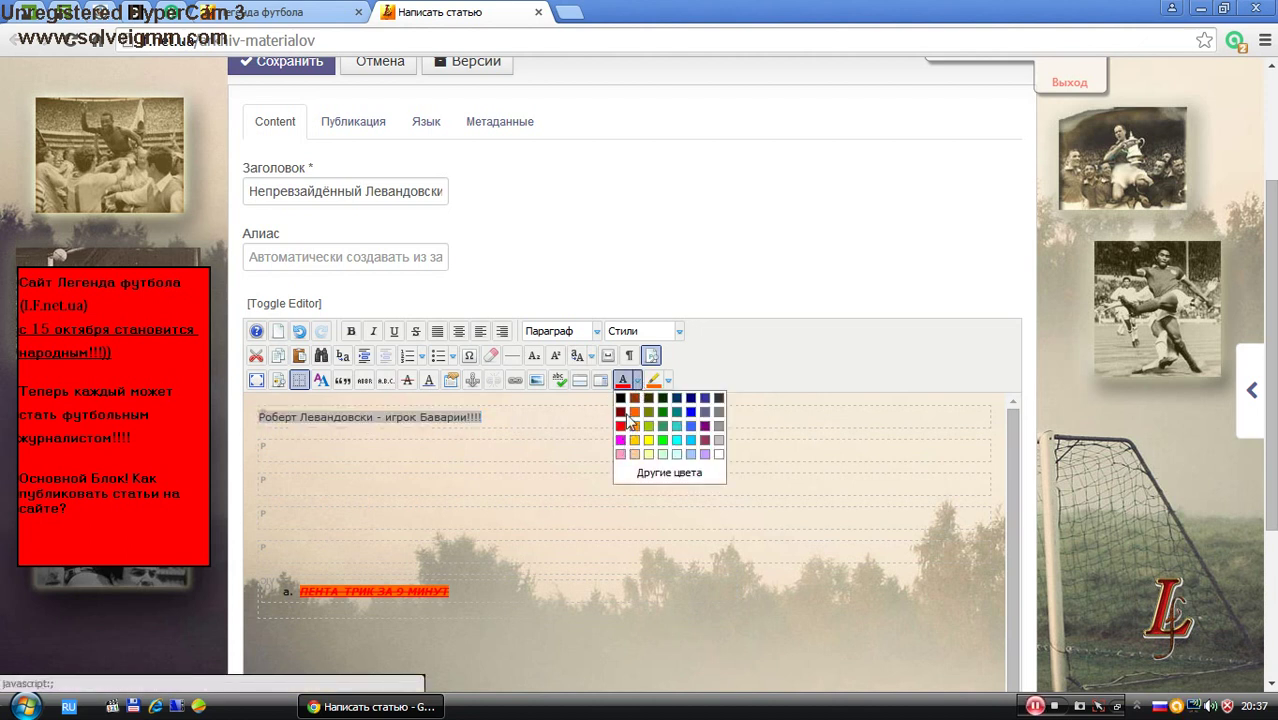
pyautogui.click(620, 412)
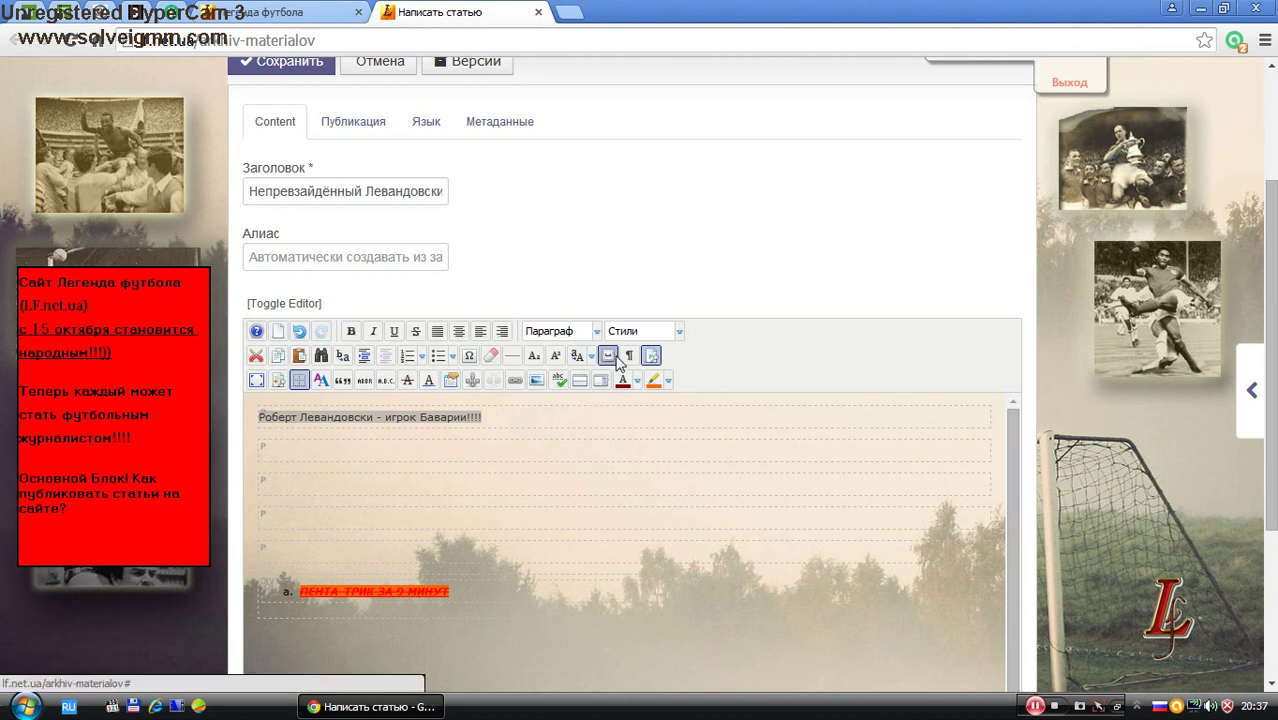
pyautogui.click(679, 331)
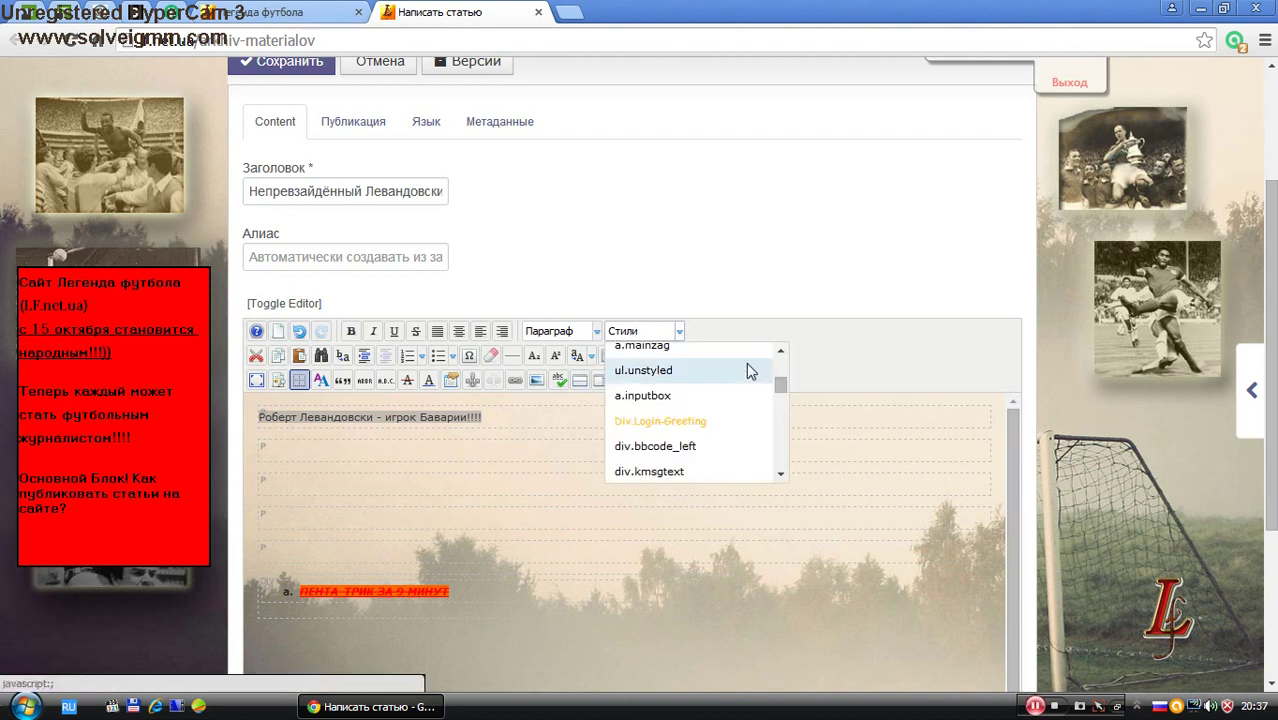
pyautogui.moveTo(783, 388); pyautogui.dragTo(782, 442)
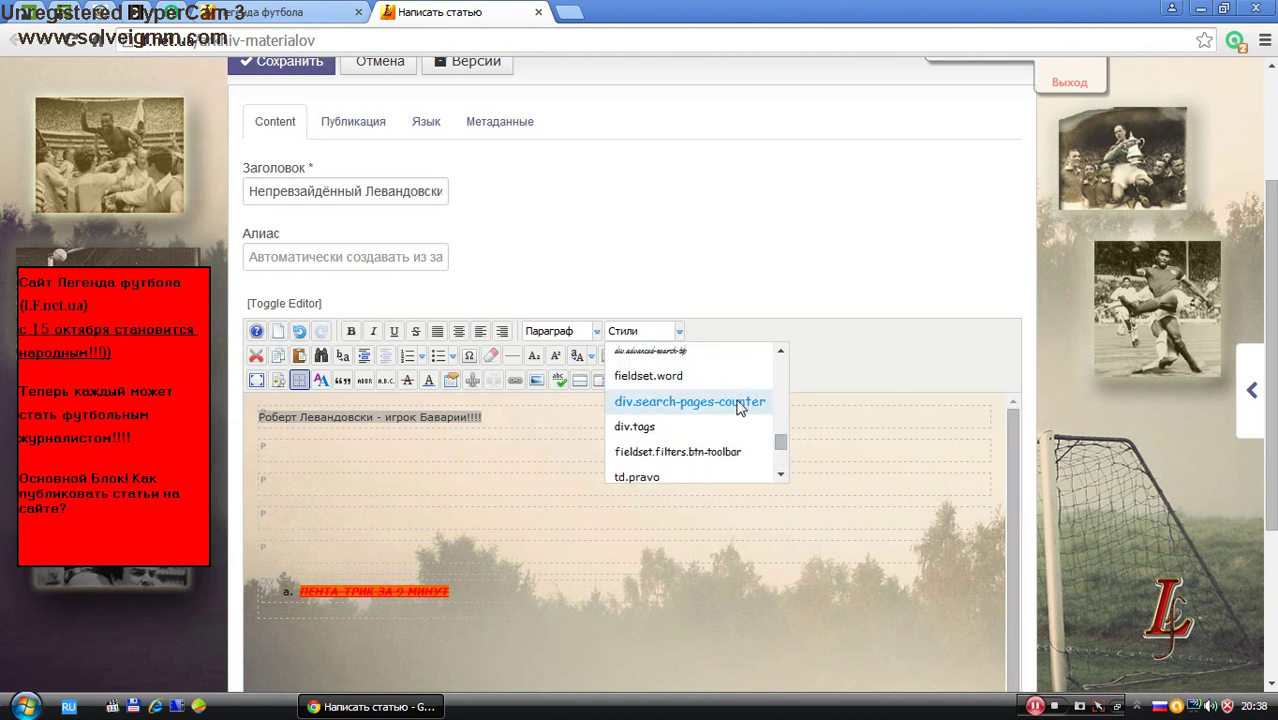
pyautogui.click(742, 483)
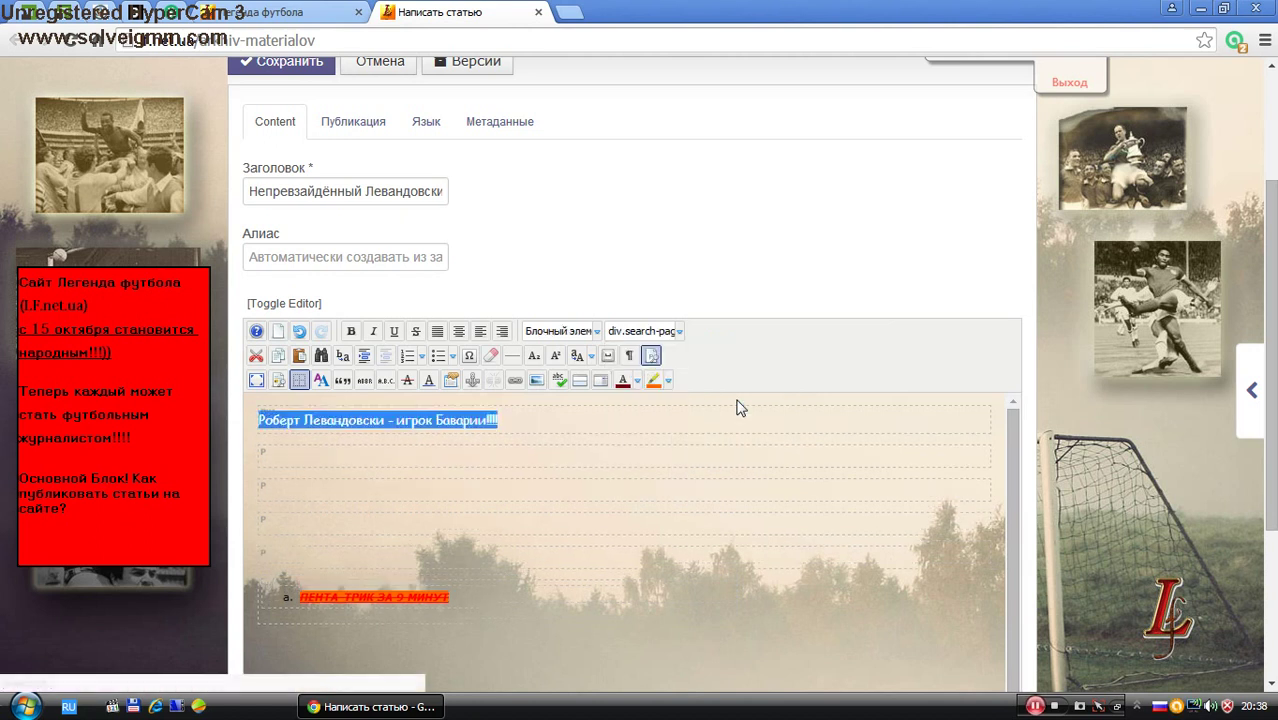
# - Try to apply the Статья block format to the selected opening line
pyautogui.click(596, 331)
pyautogui.moveTo(692, 384); pyautogui.dragTo(694, 450)
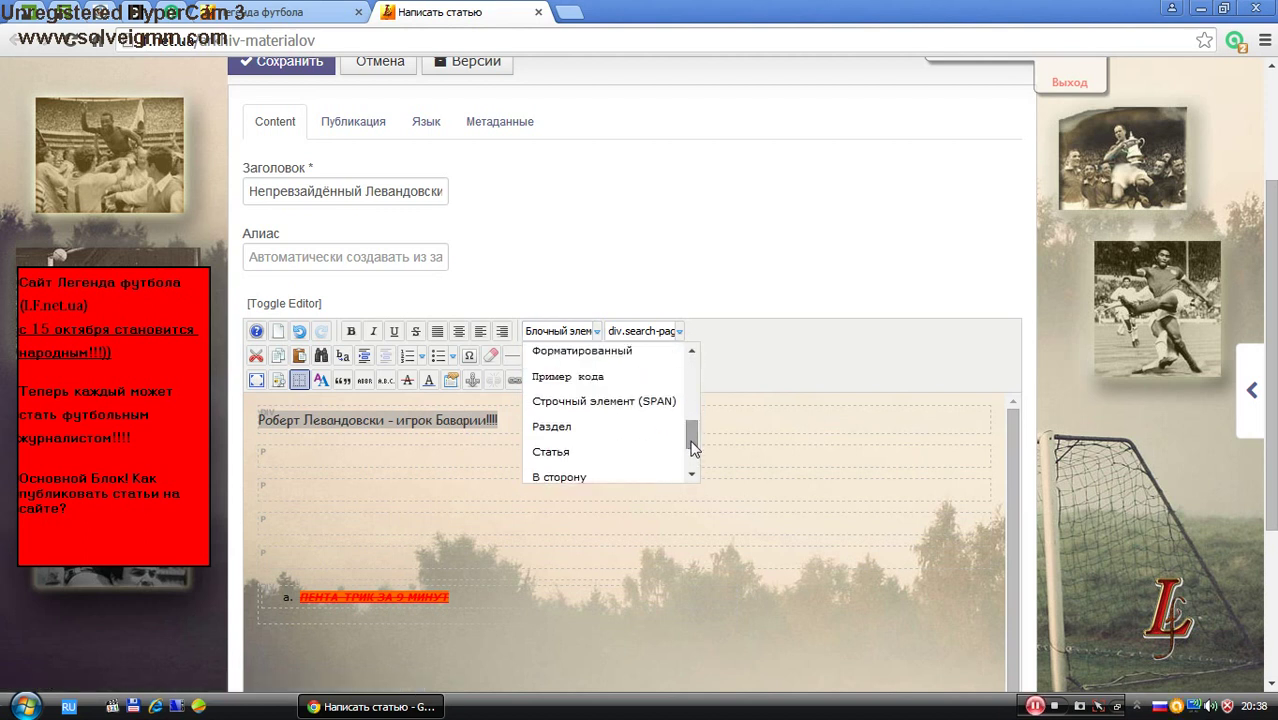
pyautogui.click(650, 451)
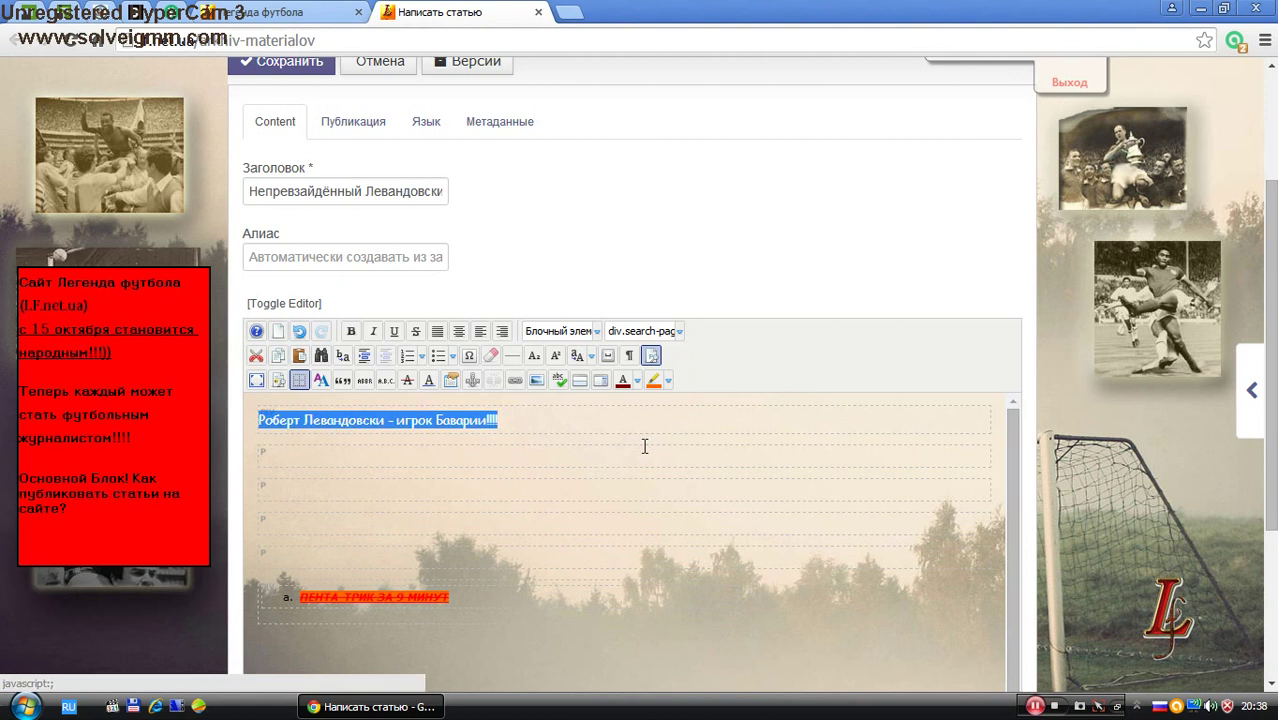
# - Align the opening line to the right and make it bold
pyautogui.click(502, 331)
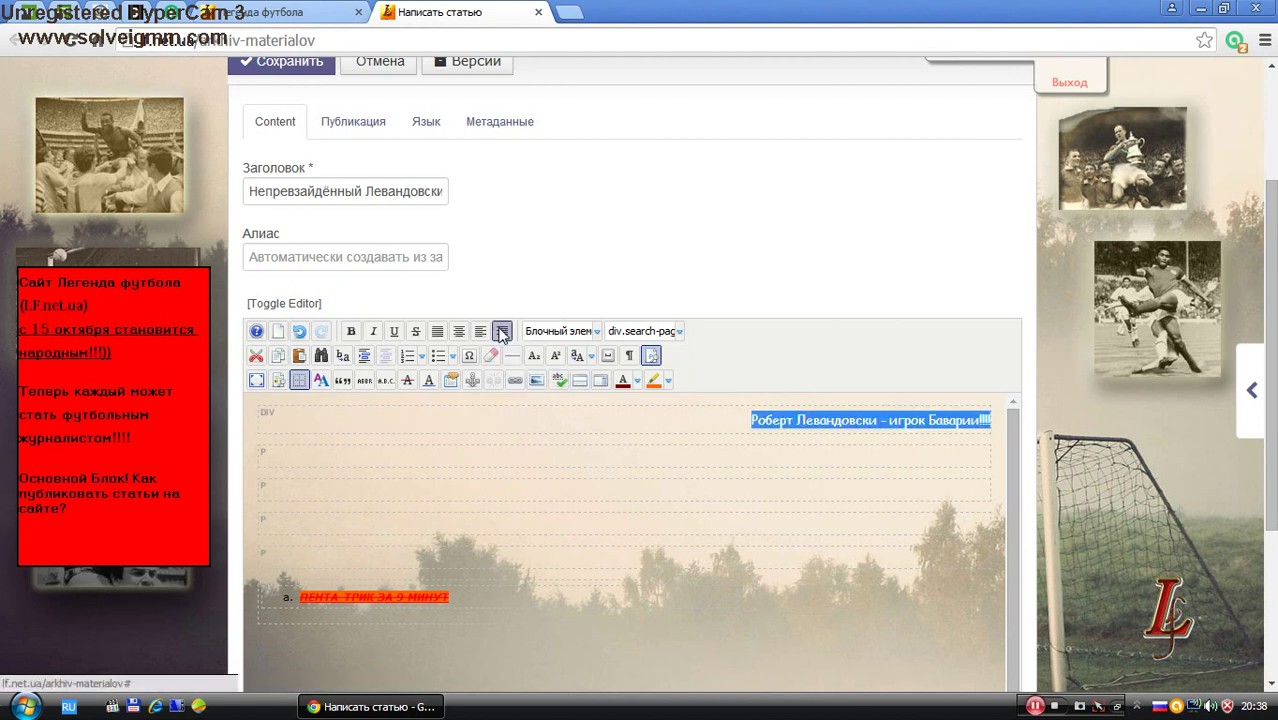
pyautogui.click(351, 331)
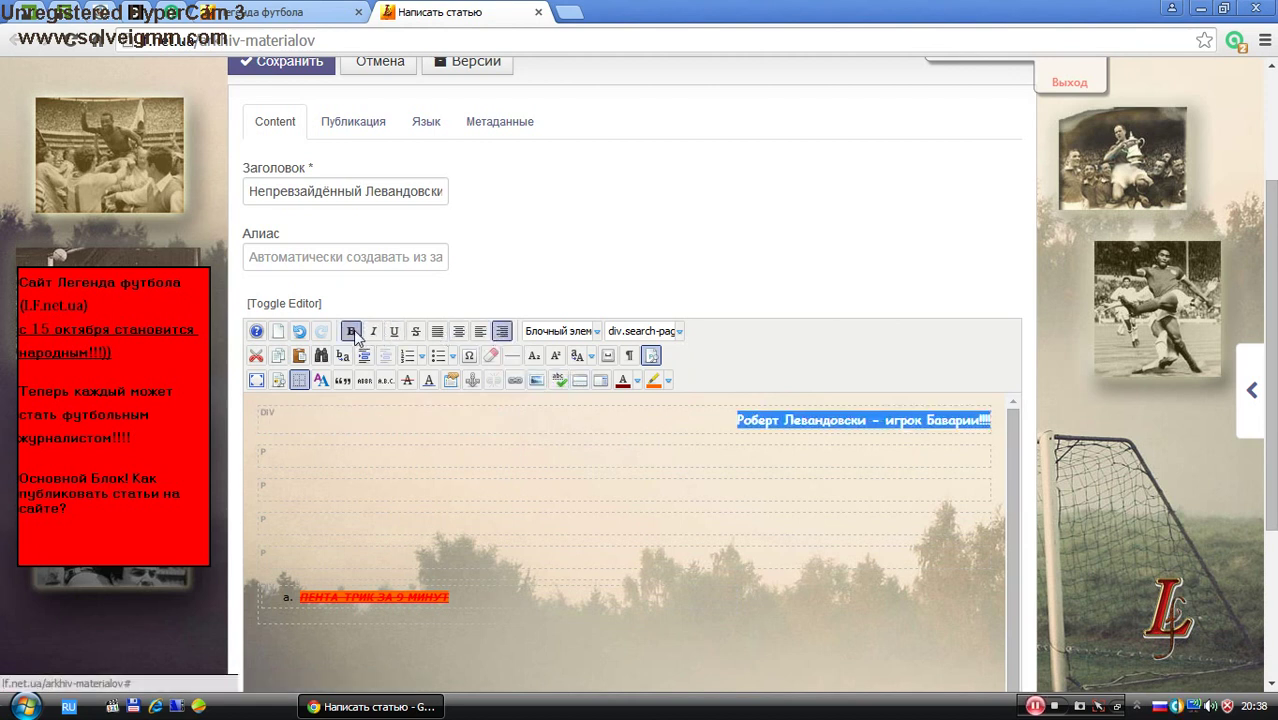
pyautogui.click(401, 447)
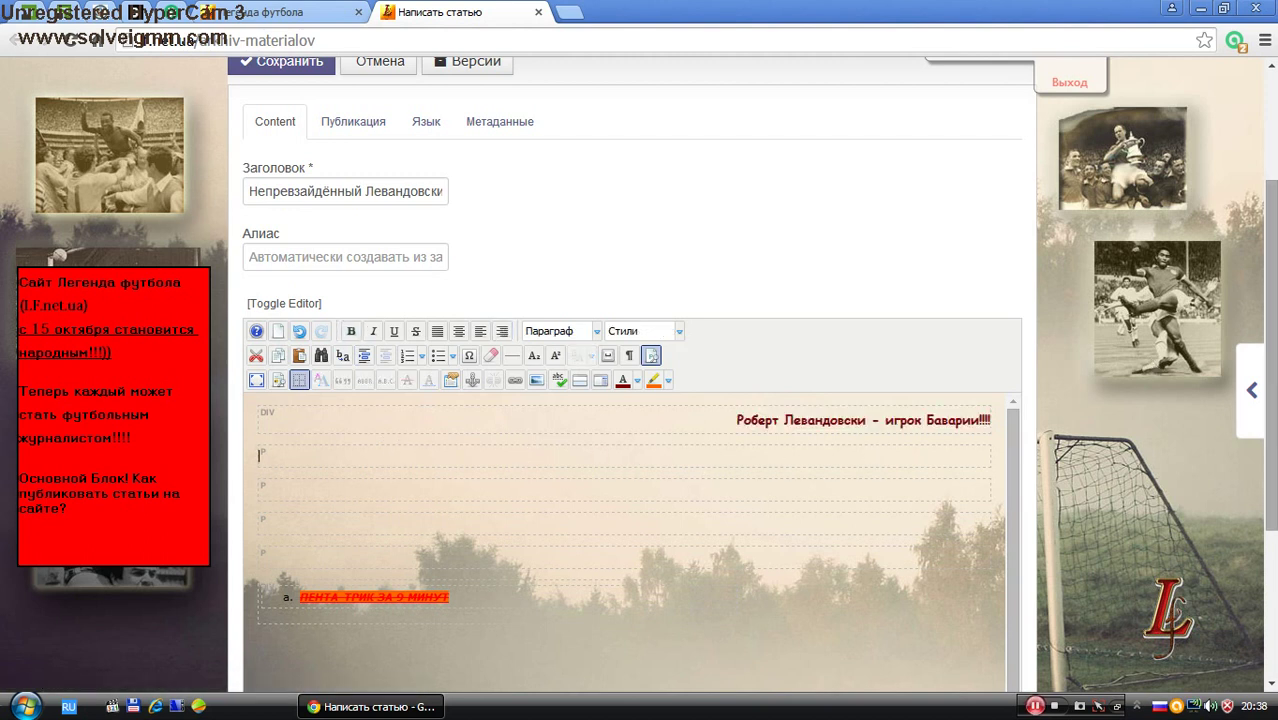
# - Start a hyperlink on the words "Роберт Левандовски" in the opening line and enter football.ua as its address
pyautogui.moveTo(1270, 360); pyautogui.dragTo(1270, 446)
pyautogui.scroll(-1, 884, 324)
pyautogui.scroll(2, 884, 324)
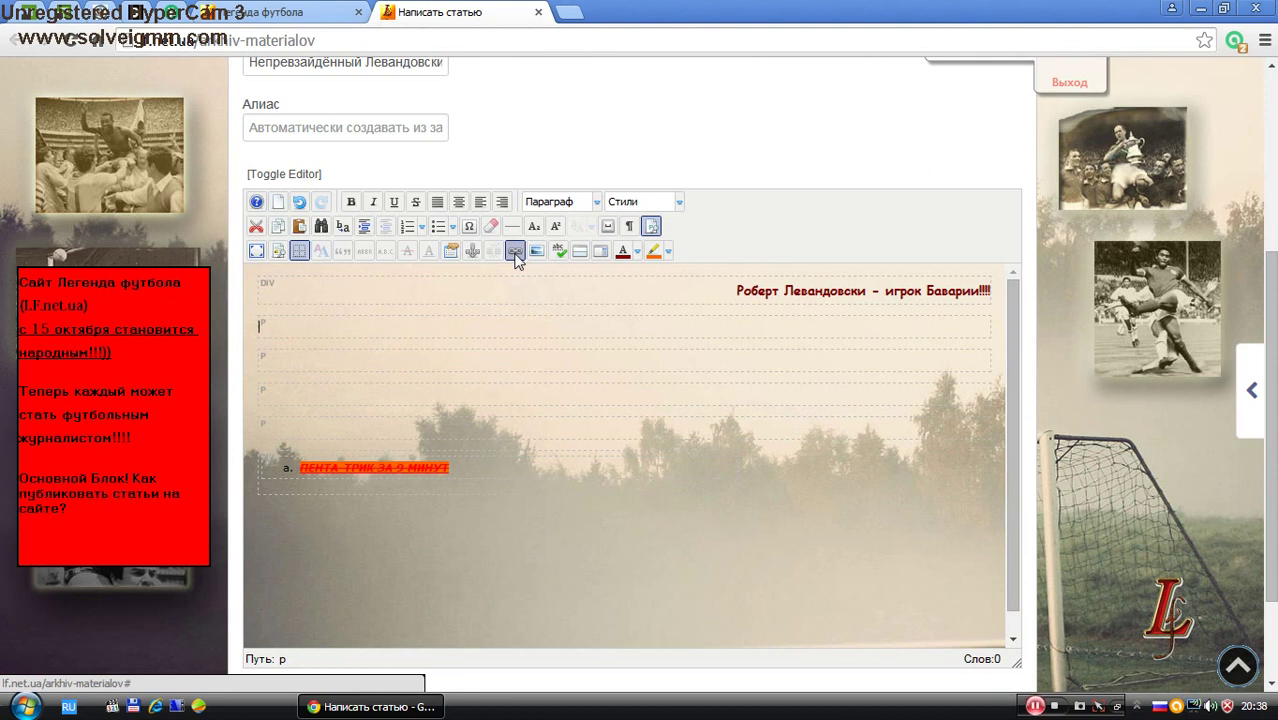
pyautogui.moveTo(734, 290); pyautogui.dragTo(866, 298)
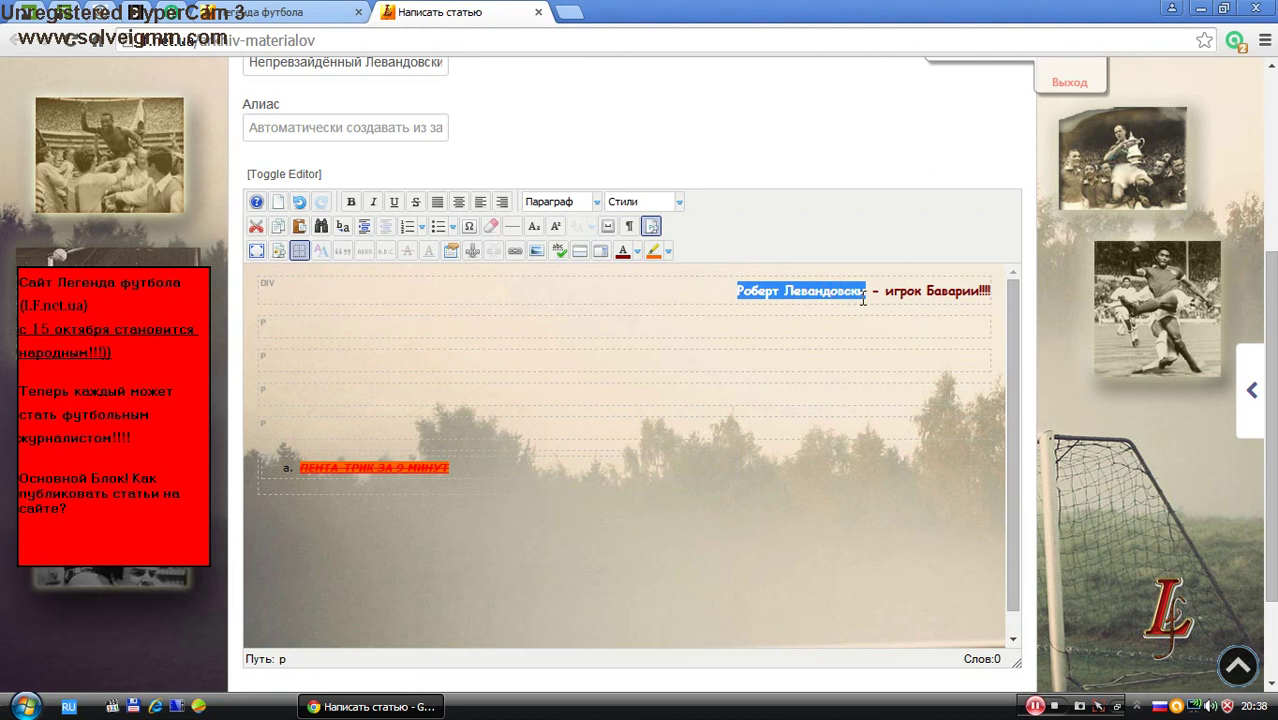
pyautogui.click(516, 252)
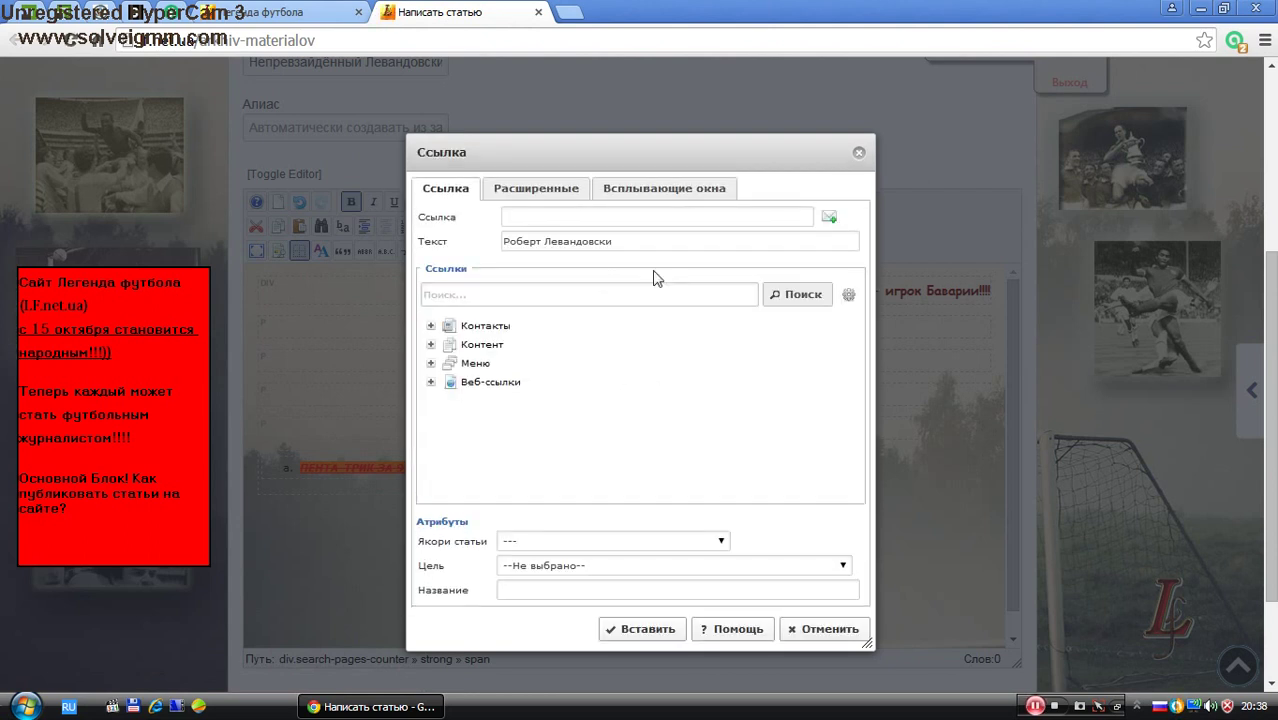
pyautogui.click(691, 219)
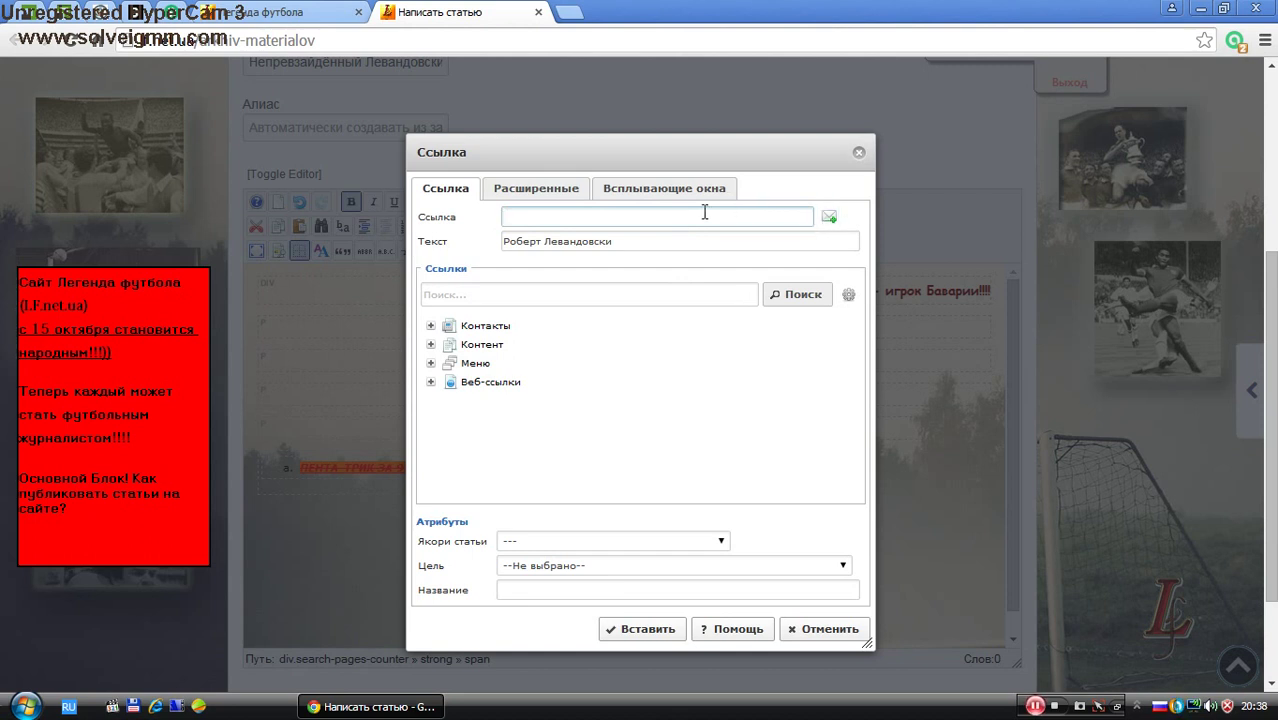
pyautogui.hotkey('alt', 'shift')
pyautogui.write('foo')
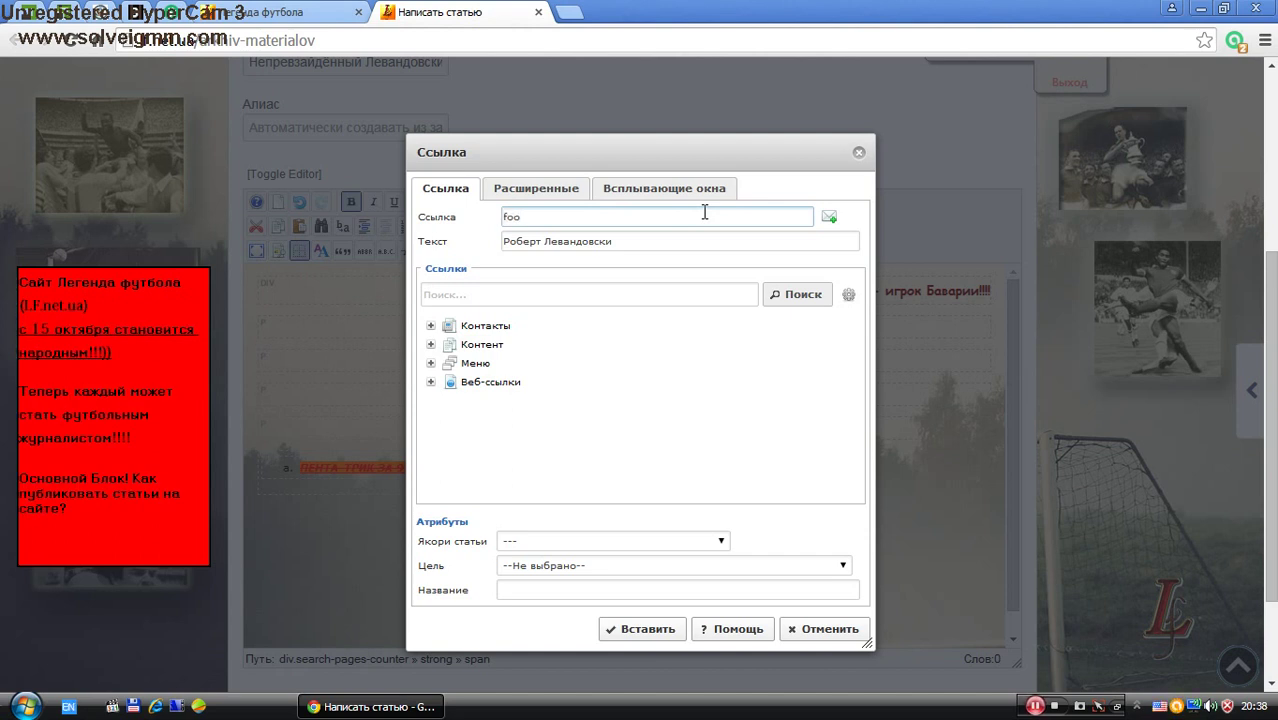
pyautogui.write('tball.ua')
# - Look through the link's advanced attributes, class list and popup window types
pyautogui.click(566, 189)
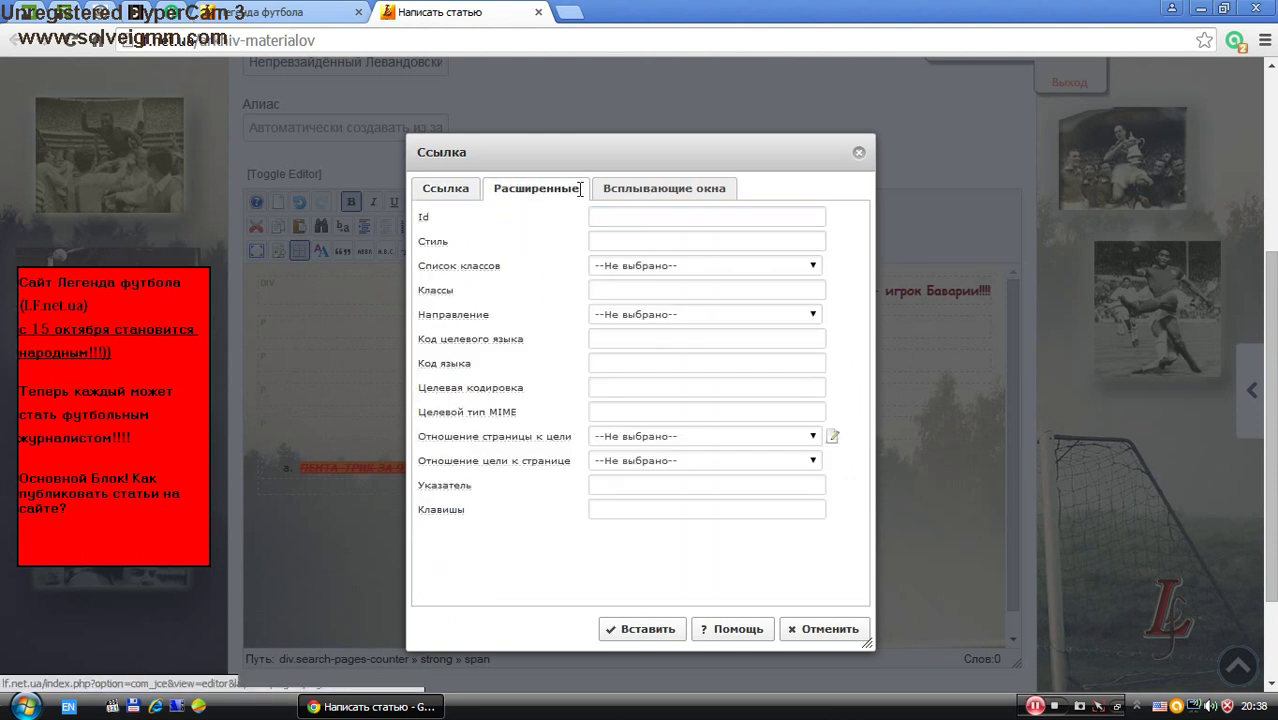
pyautogui.click(620, 270)
pyautogui.click(620, 272)
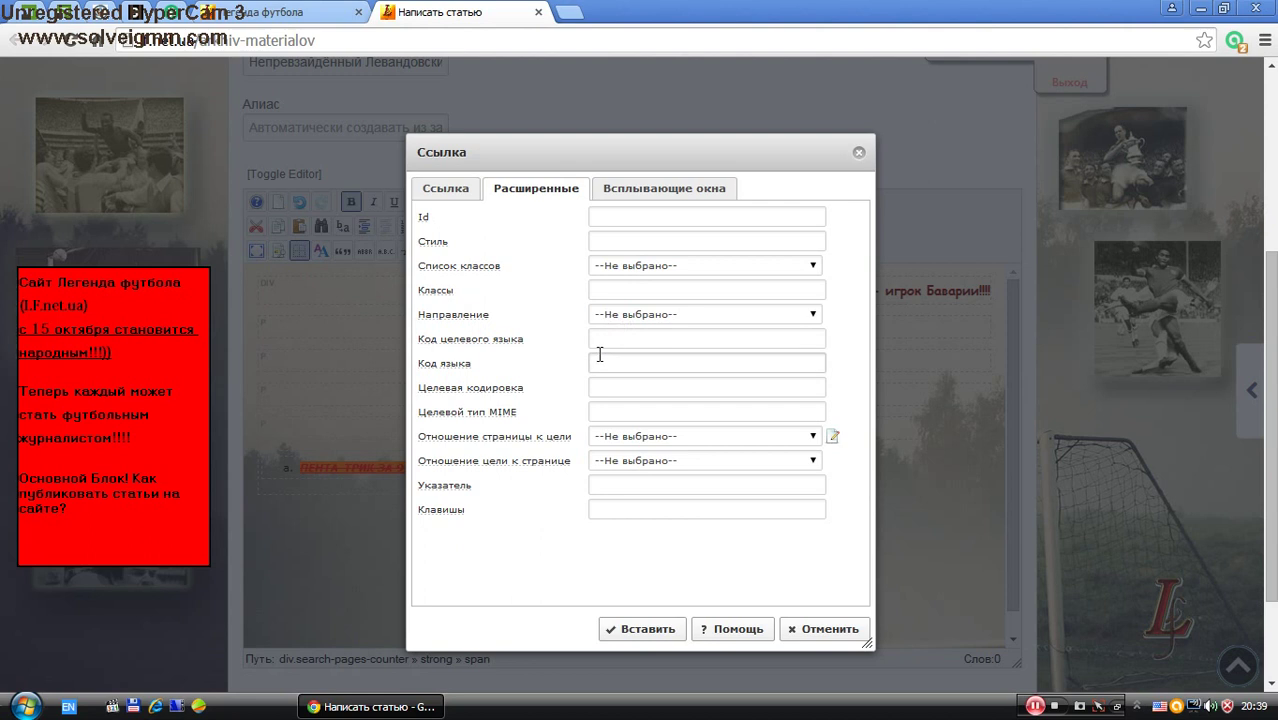
pyautogui.click(658, 191)
pyautogui.click(598, 222)
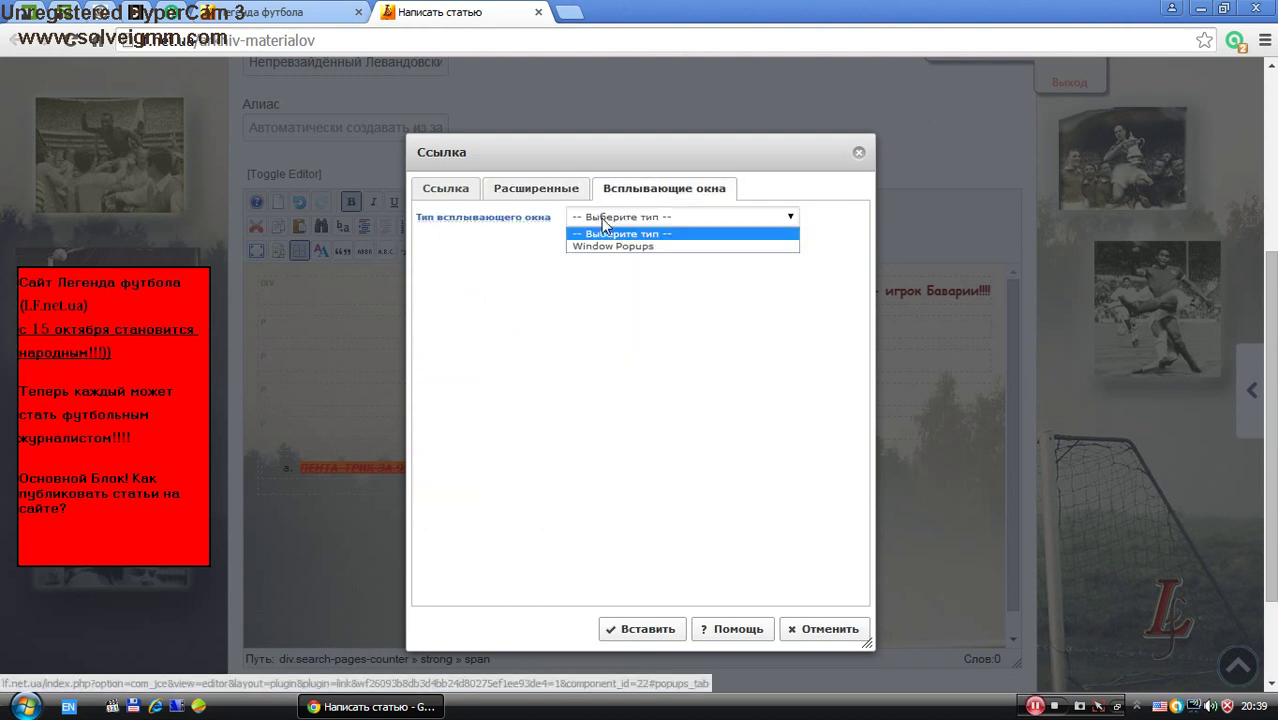
pyautogui.click(541, 262)
pyautogui.click(450, 190)
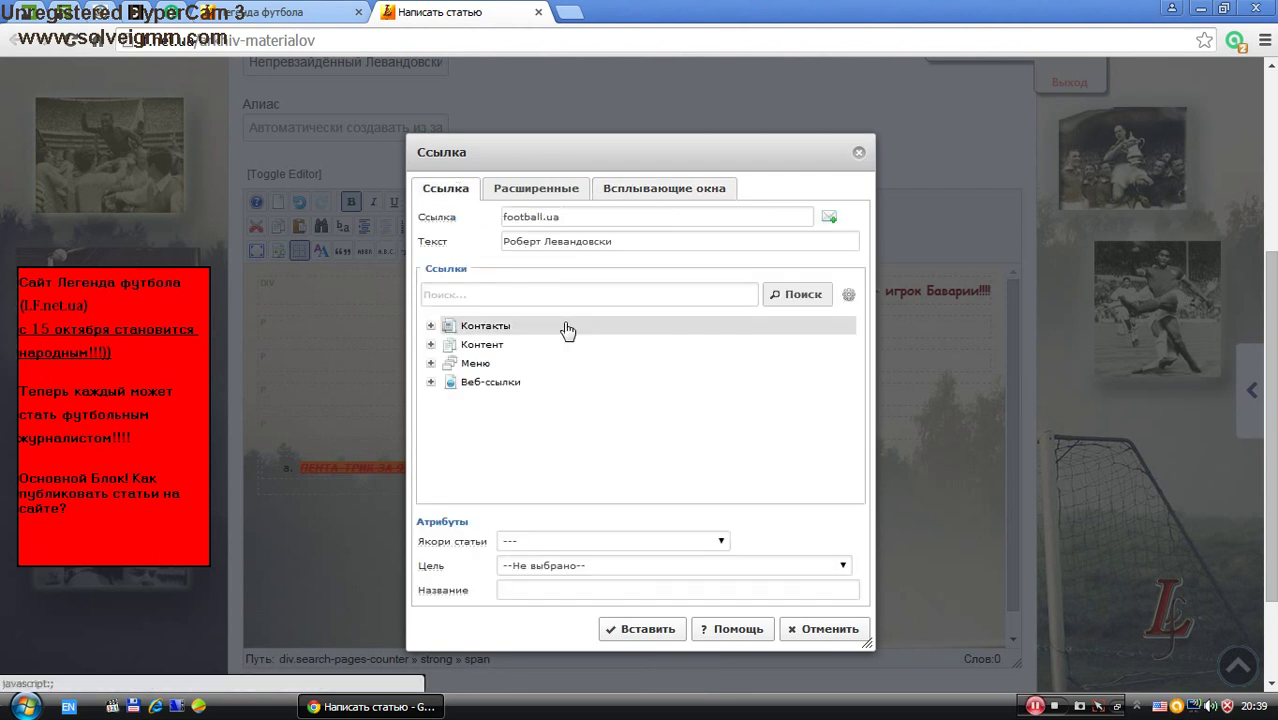
# - Set the link's target to open in a new window (Открыть в новом окне) and insert the link
pyautogui.click(610, 566)
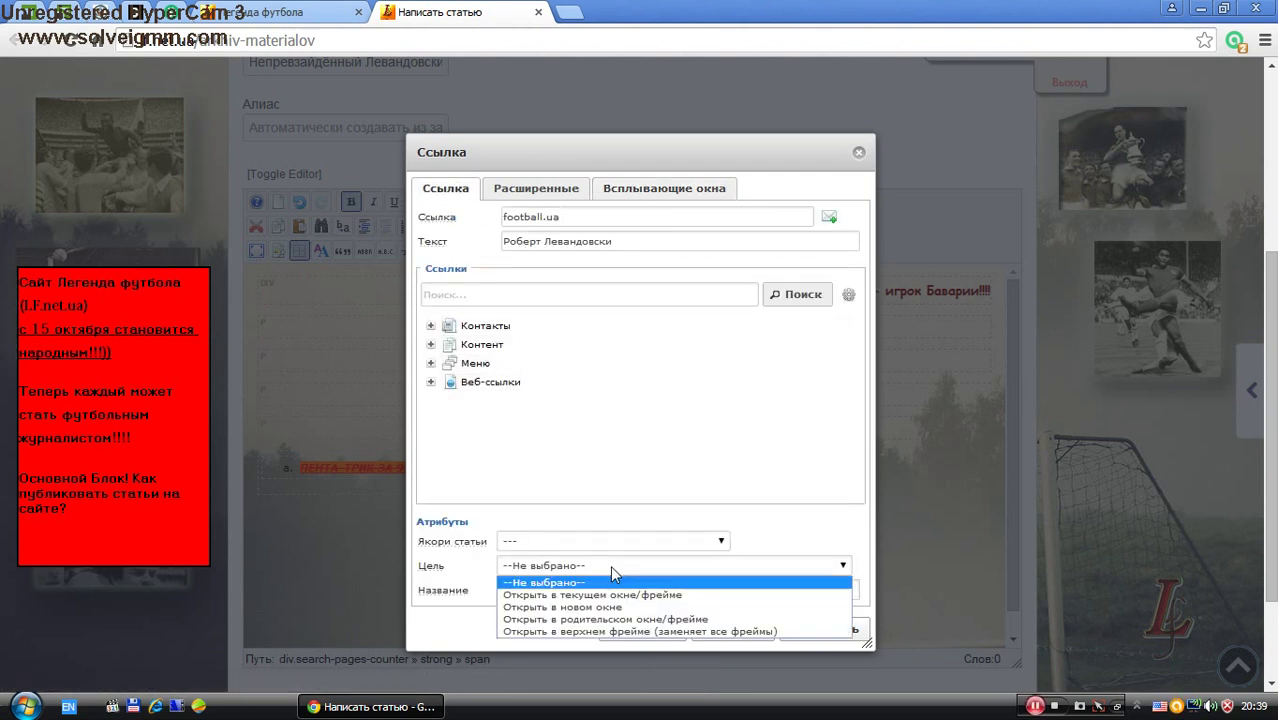
pyautogui.click(595, 604)
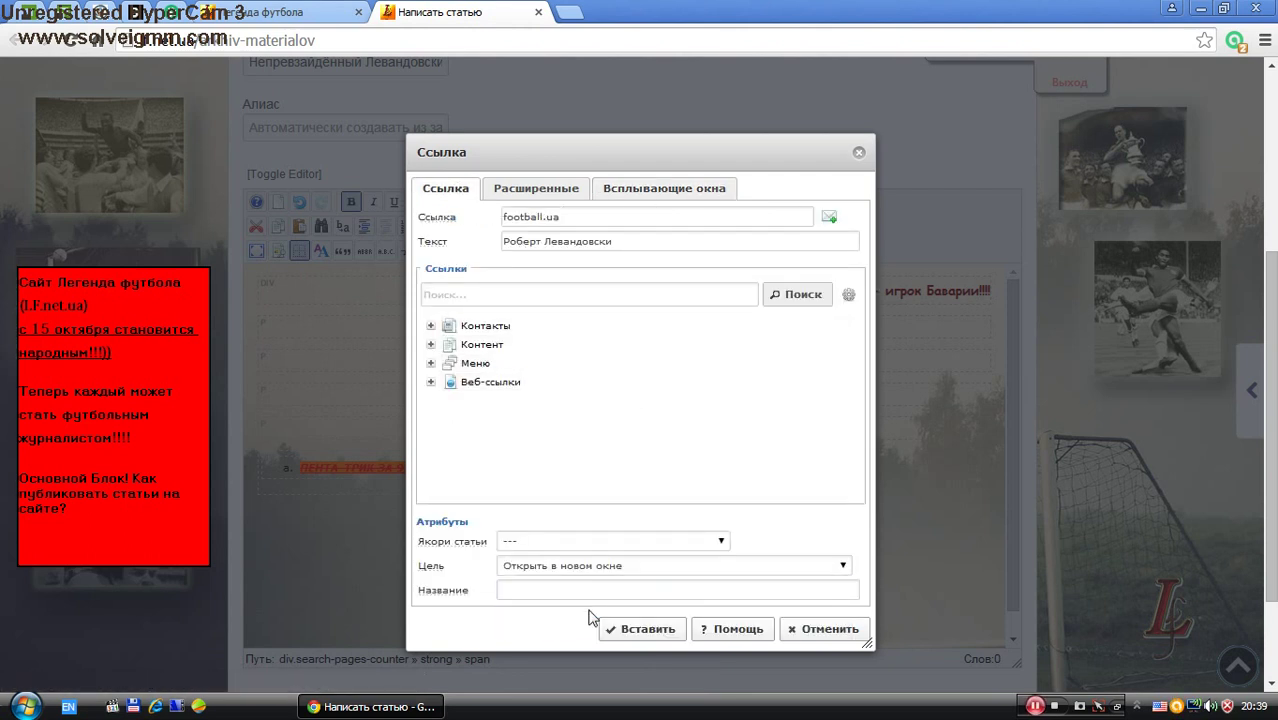
pyautogui.click(646, 630)
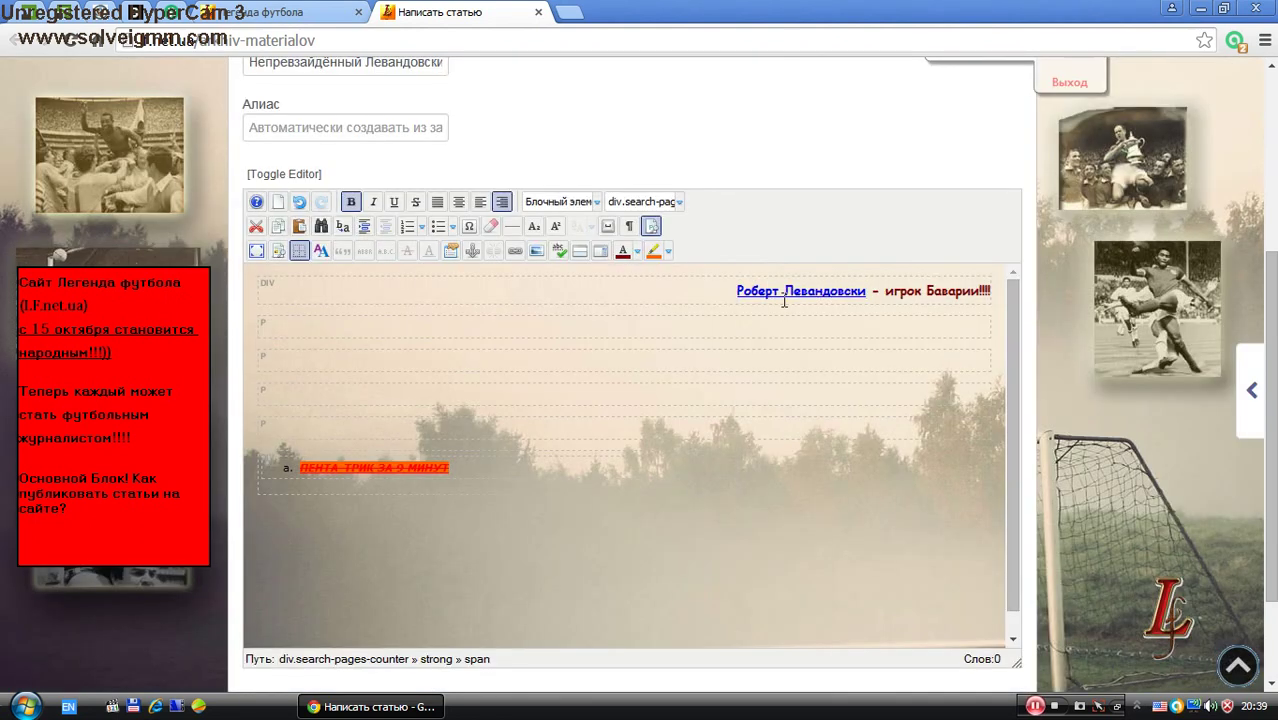
pyautogui.click(726, 347)
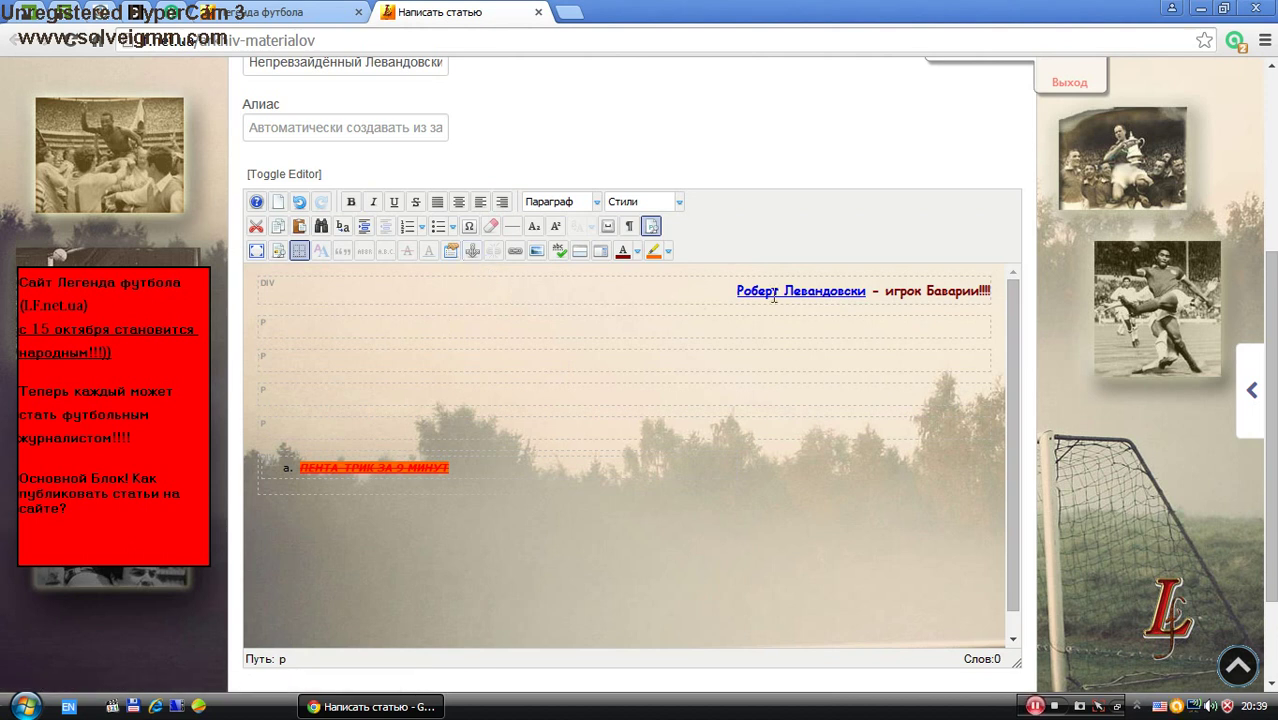
# - Try to insert an anchor named "пента-трик" on the word "игрок" in the opening line
pyautogui.scroll(-1, 489, 278)
pyautogui.scroll(-1, 884, 200)
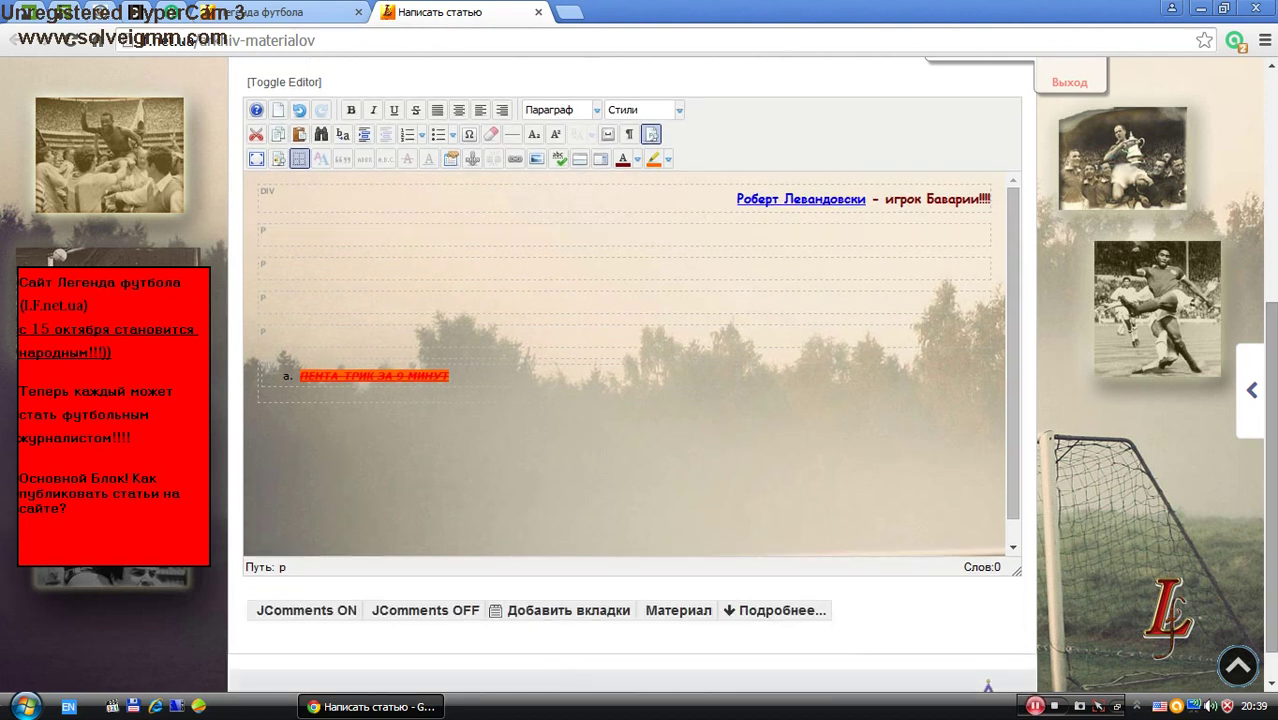
pyautogui.moveTo(884, 200); pyautogui.dragTo(921, 200)
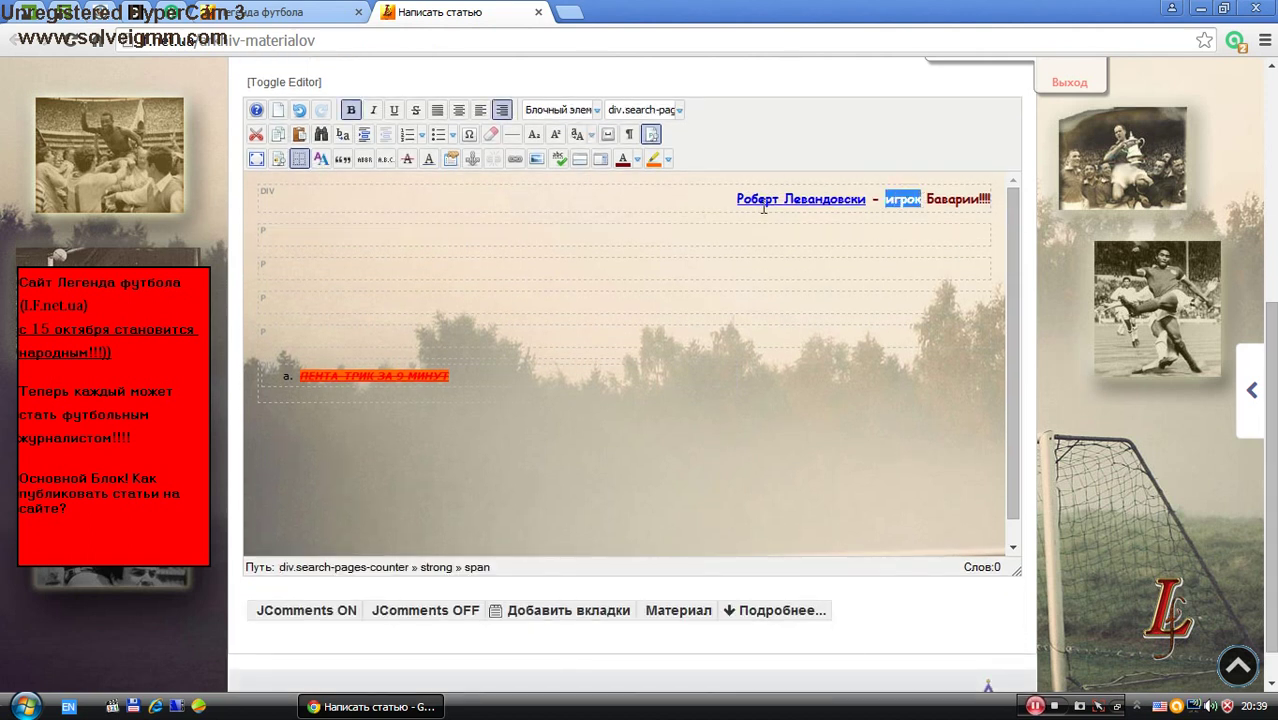
pyautogui.click(473, 160)
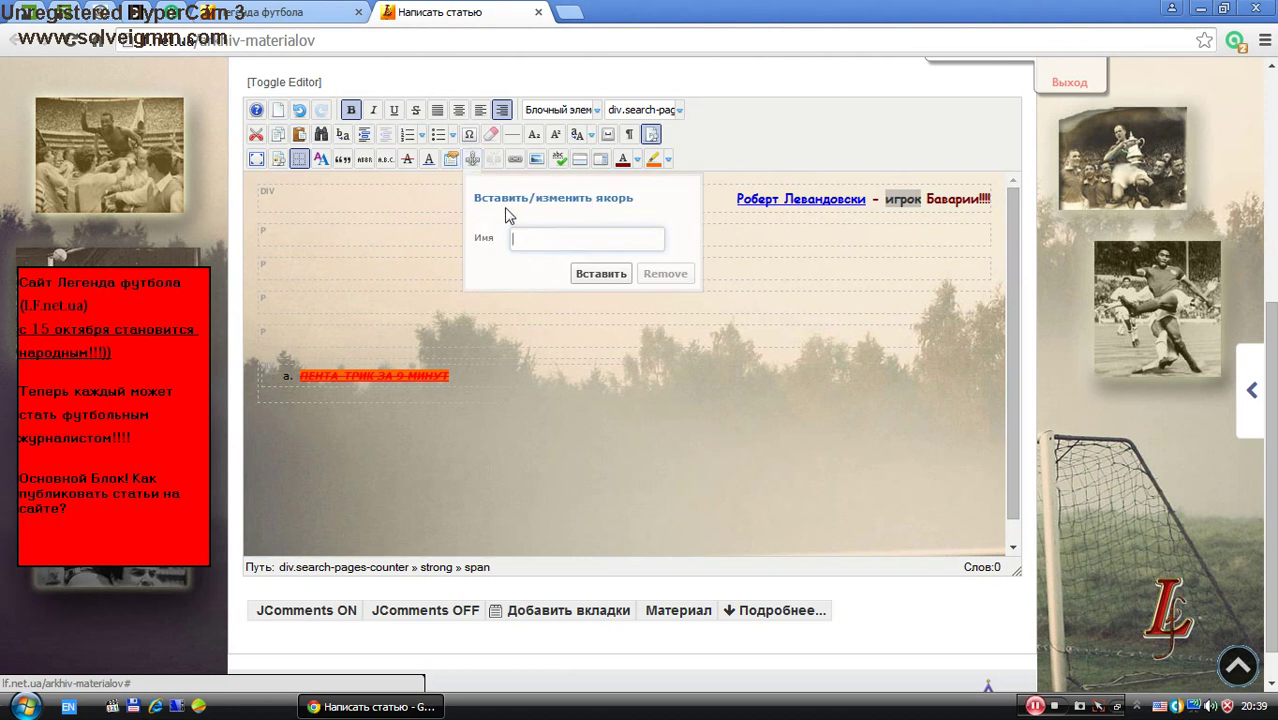
pyautogui.write('g')
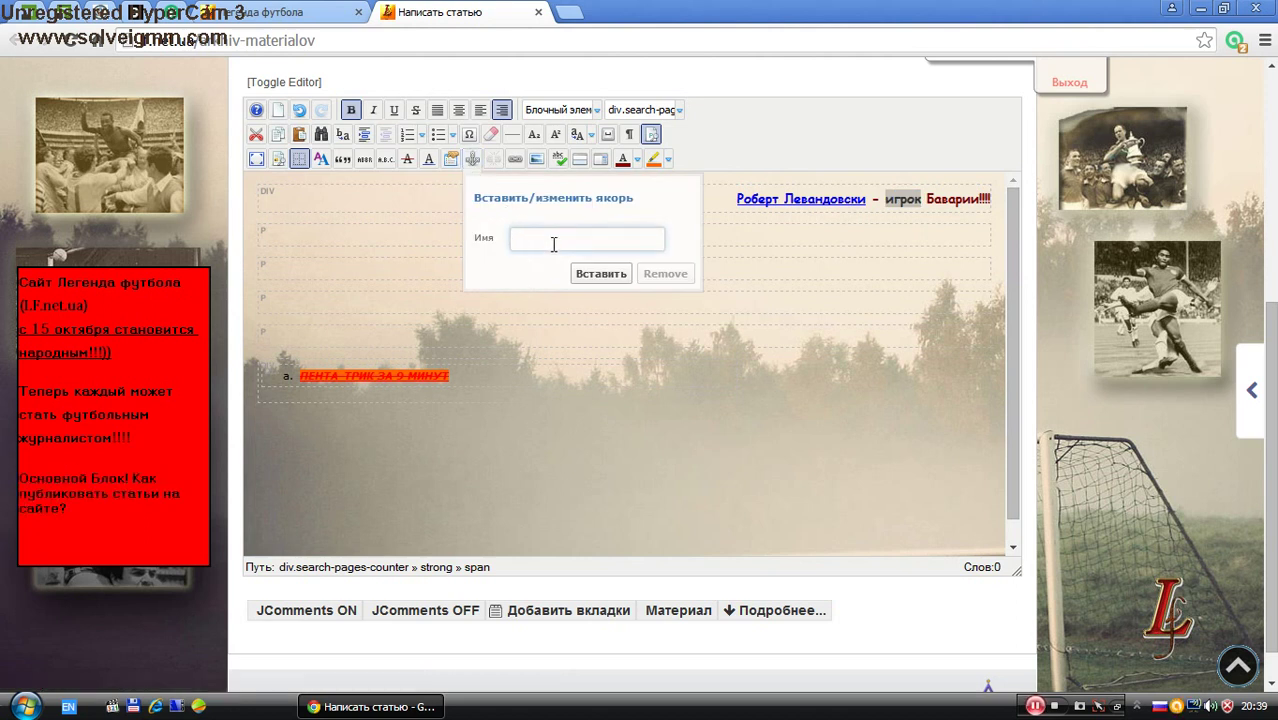
pyautogui.write('пента-трик')
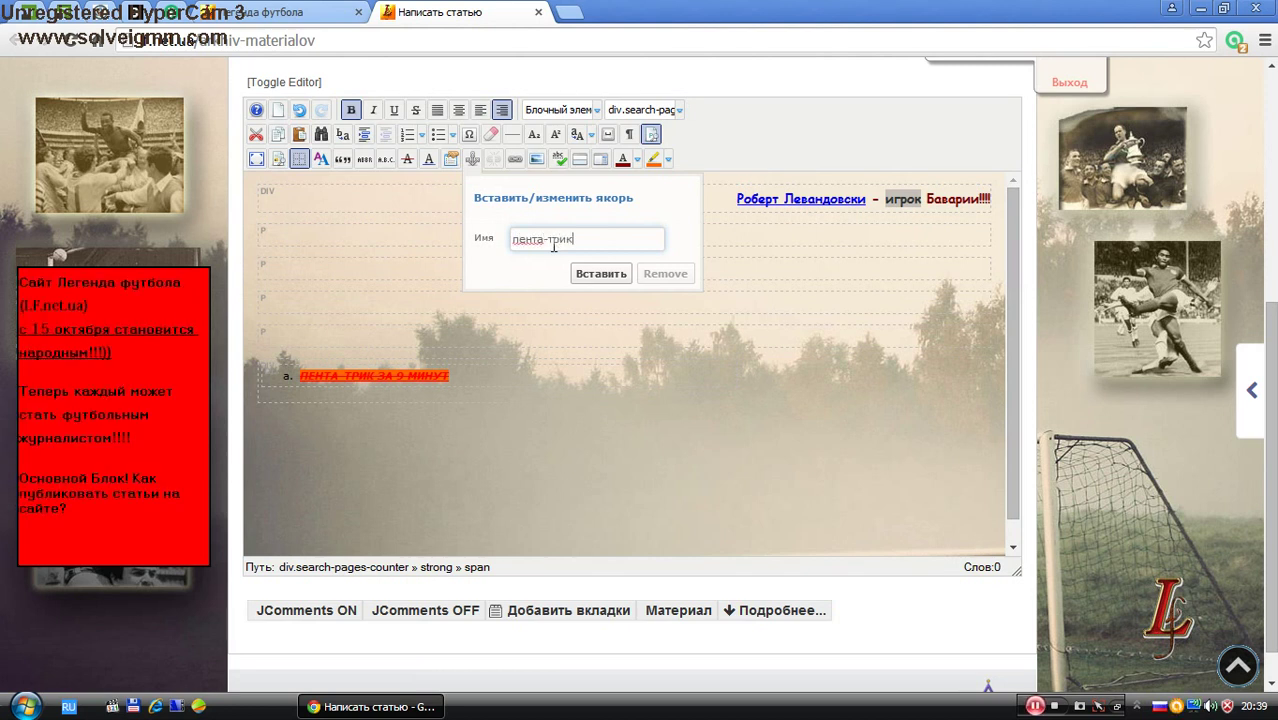
pyautogui.click(590, 273)
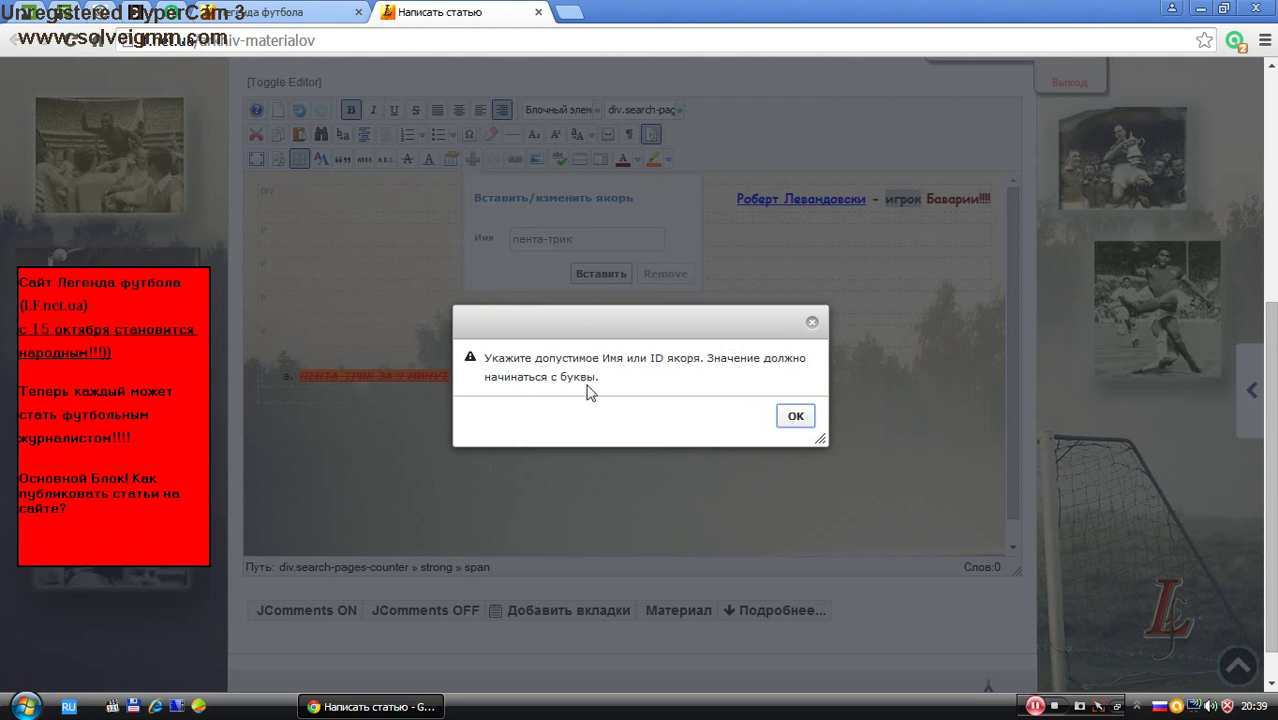
pyautogui.click(796, 417)
pyautogui.click(898, 204)
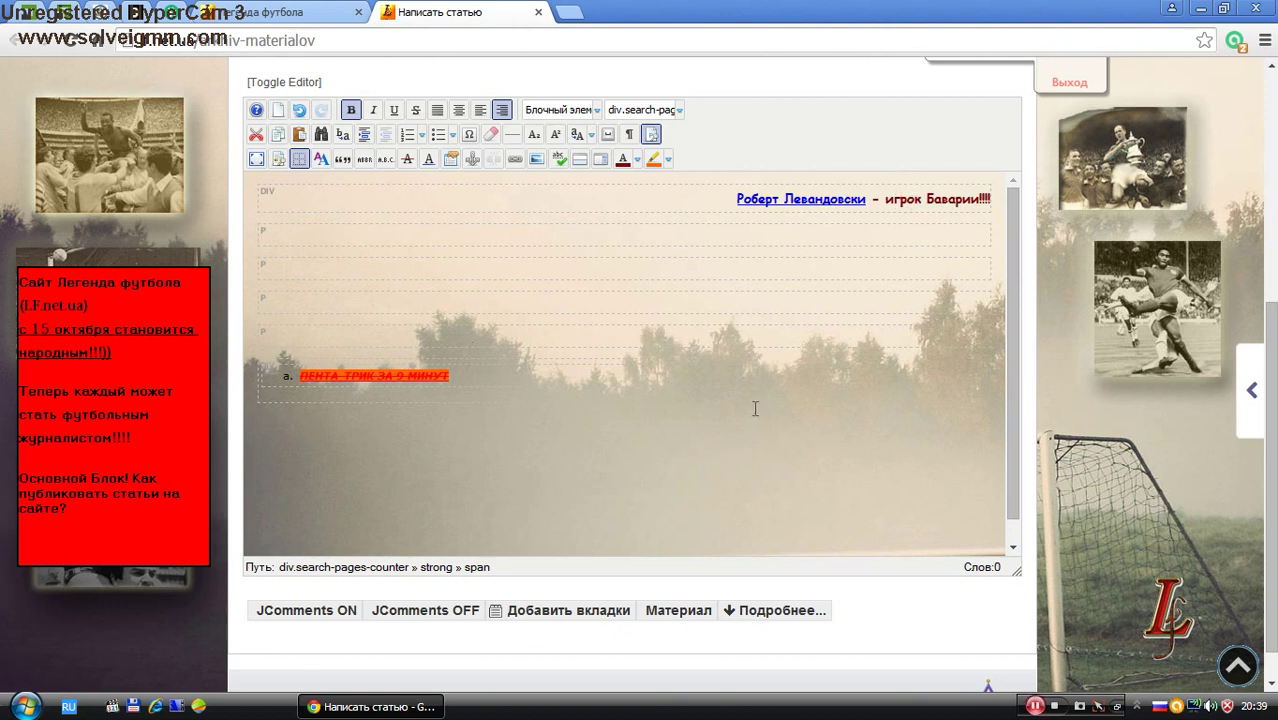
# - Insert a Подробнее (read more) break in the empty paragraph directly below the opening line
pyautogui.scroll(-1, 1268, 470)
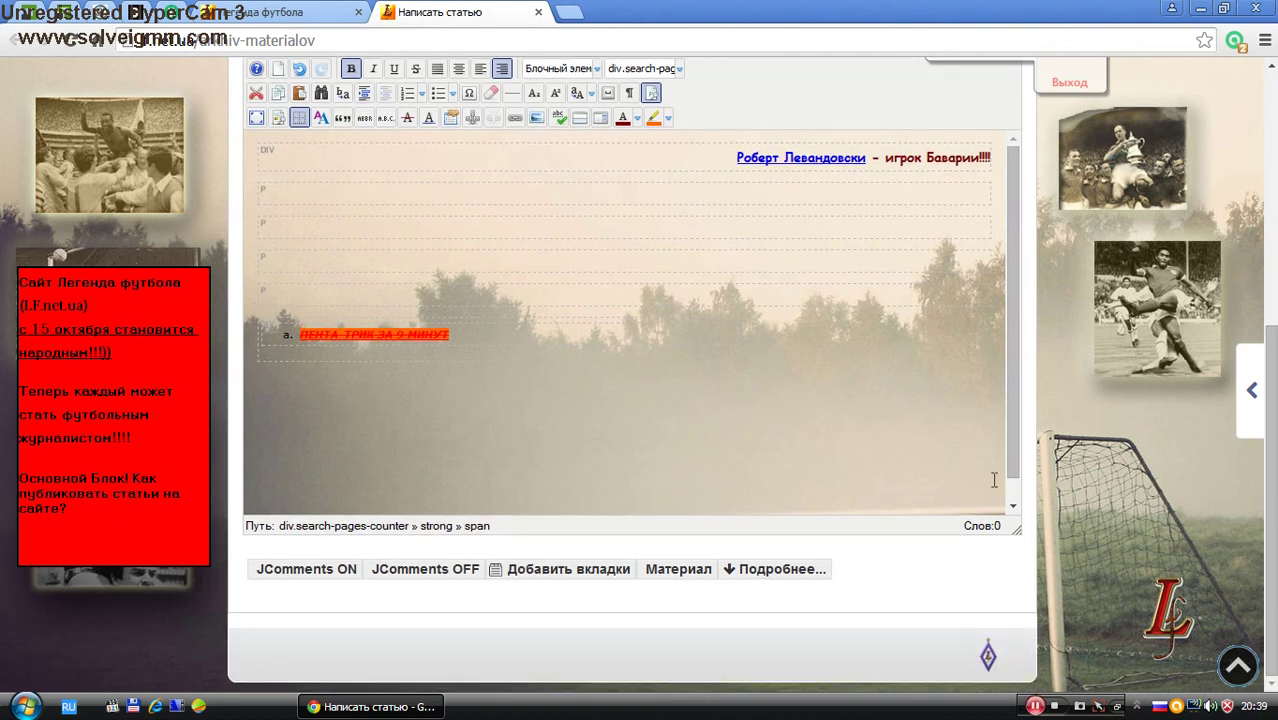
pyautogui.click(699, 194)
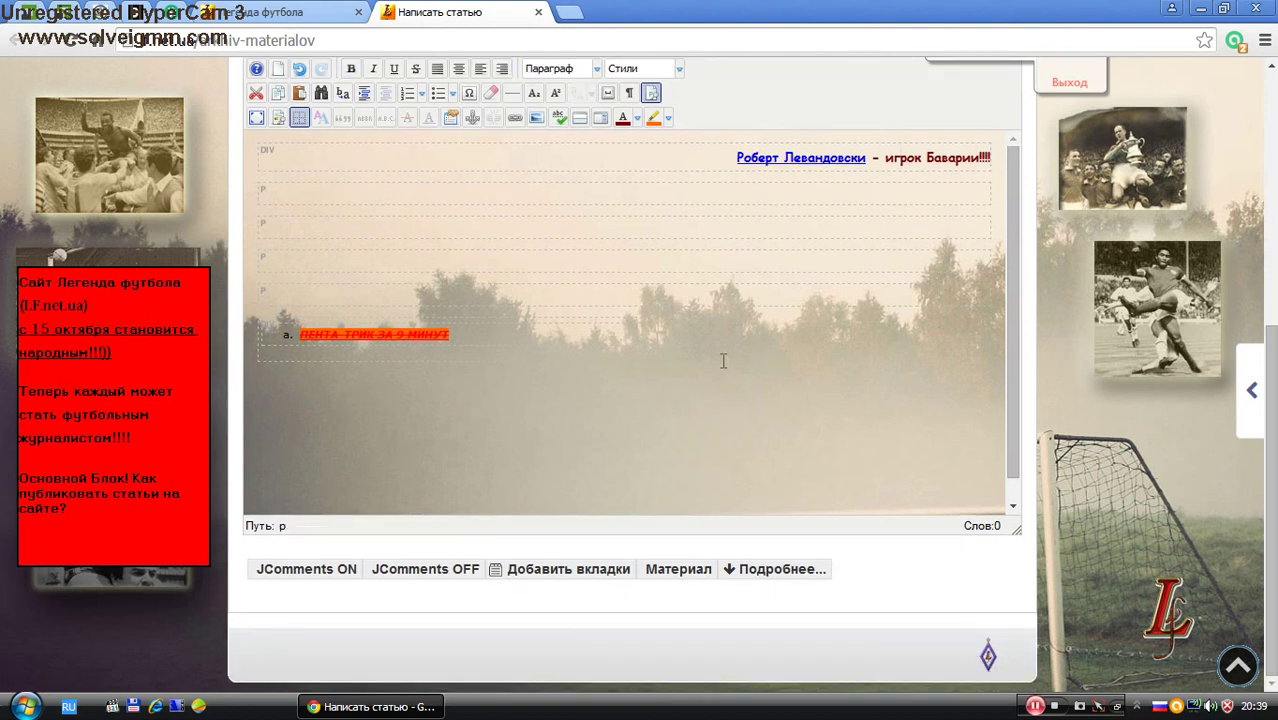
pyautogui.click(750, 572)
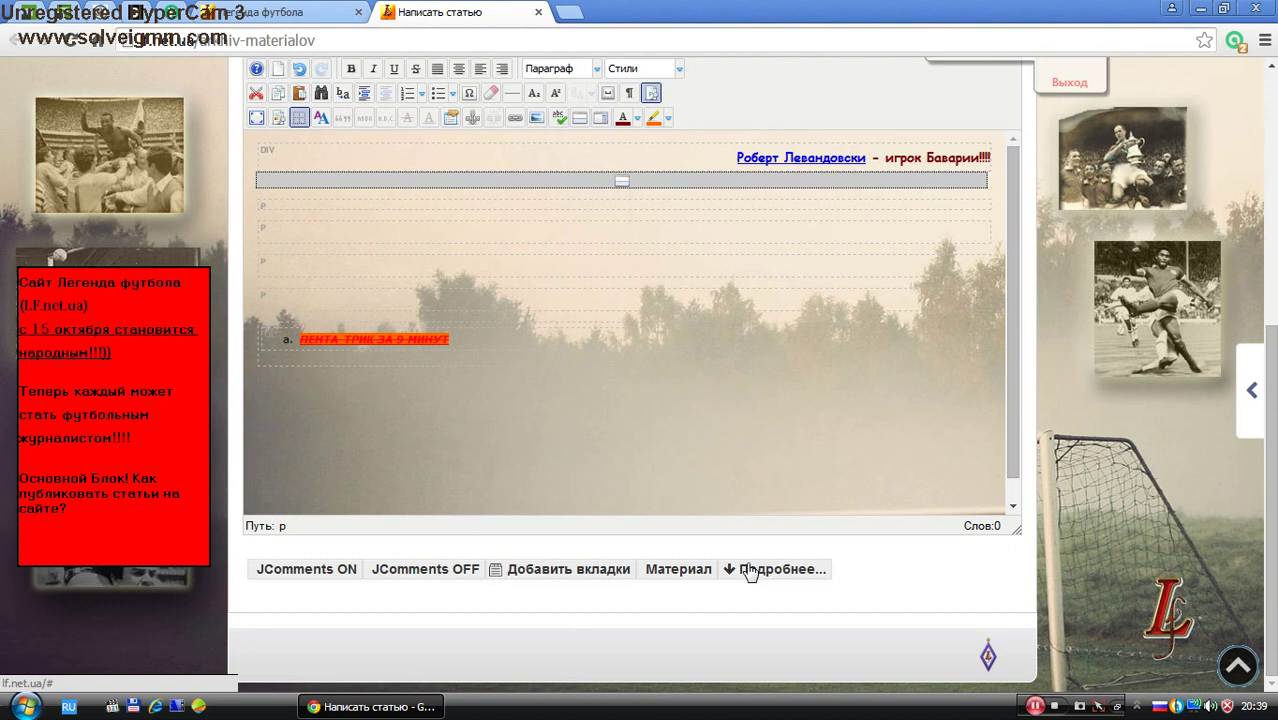
# - Insert a link to the site article "Великий украинец Валерий Васильевич Лобановский" directly below the read-more break
pyautogui.click(667, 576)
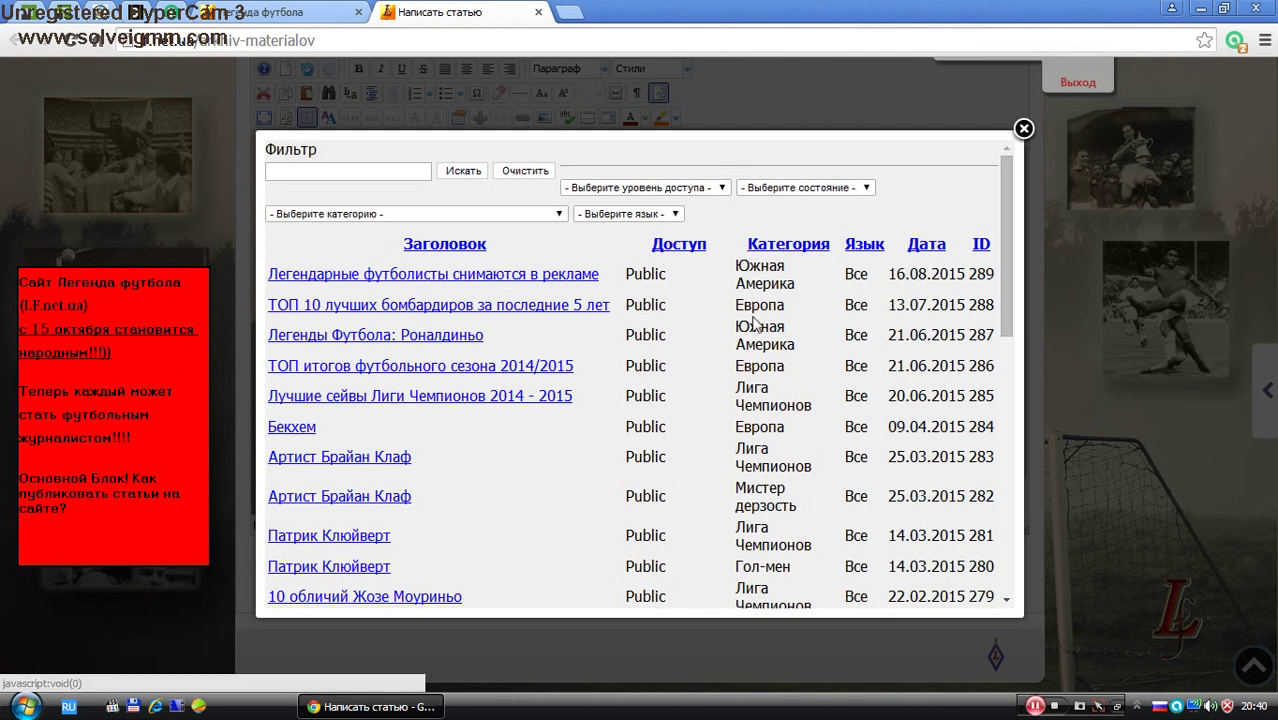
pyautogui.moveTo(1006, 297); pyautogui.dragTo(1008, 507)
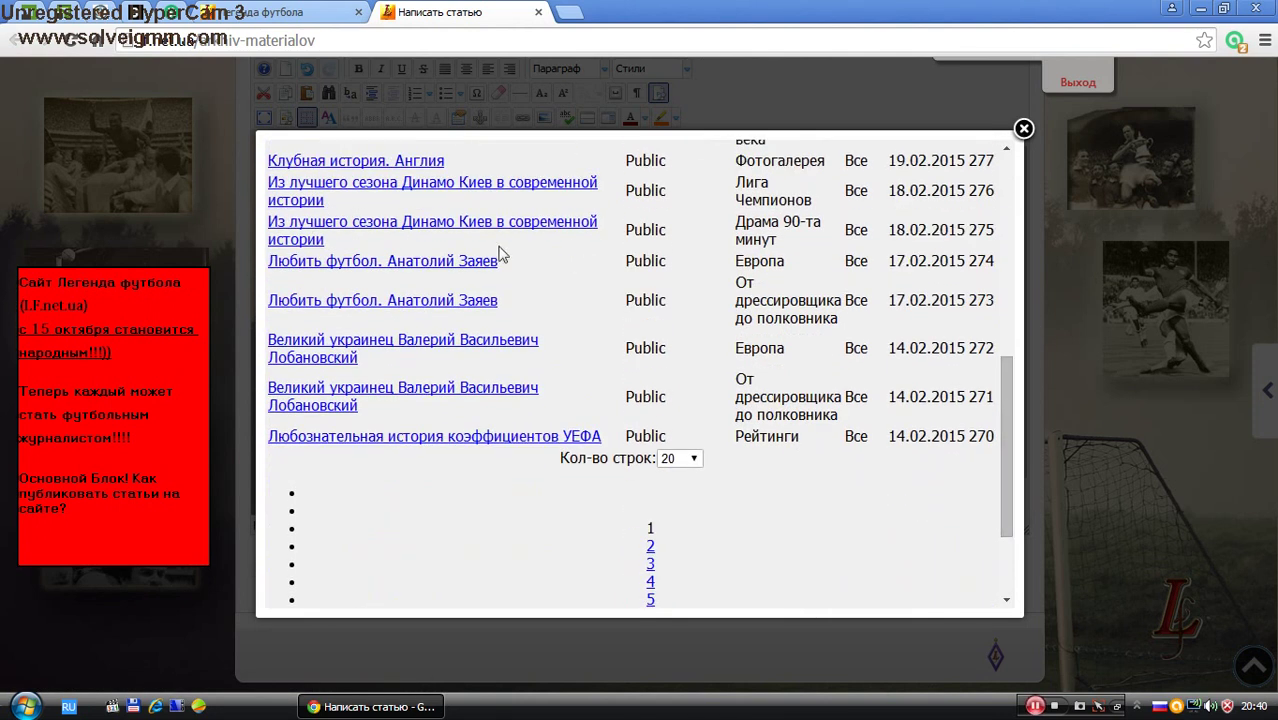
pyautogui.click(482, 340)
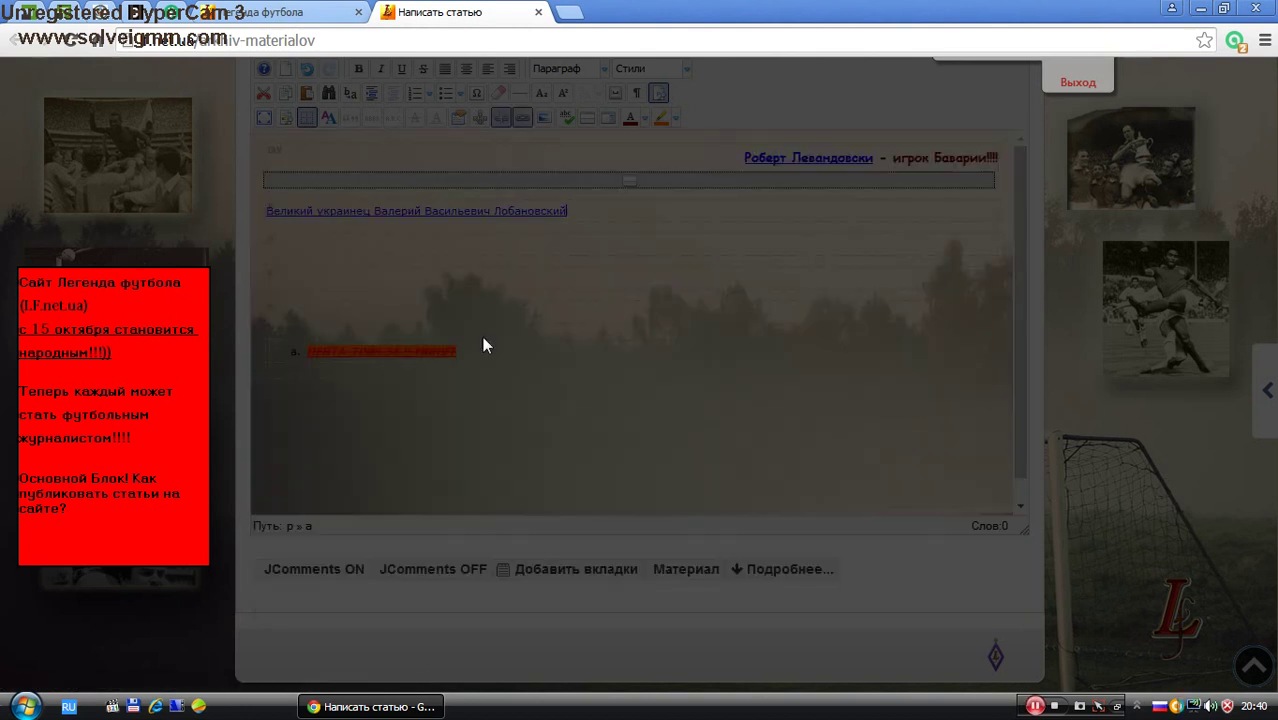
# - Insert a link to the article "Бразильская трагедия" from page 8 of the article list into the next empty paragraph
pyautogui.click(450, 248)
pyautogui.click(677, 570)
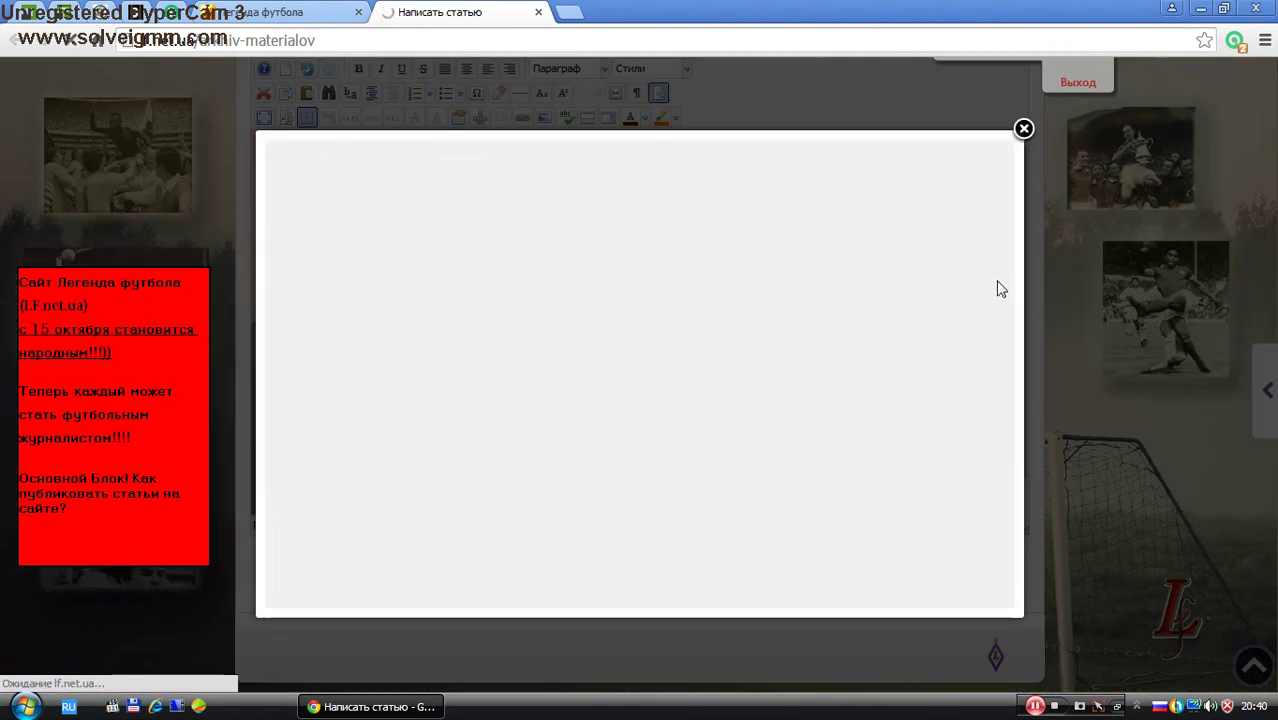
pyautogui.moveTo(1005, 282); pyautogui.dragTo(1005, 547)
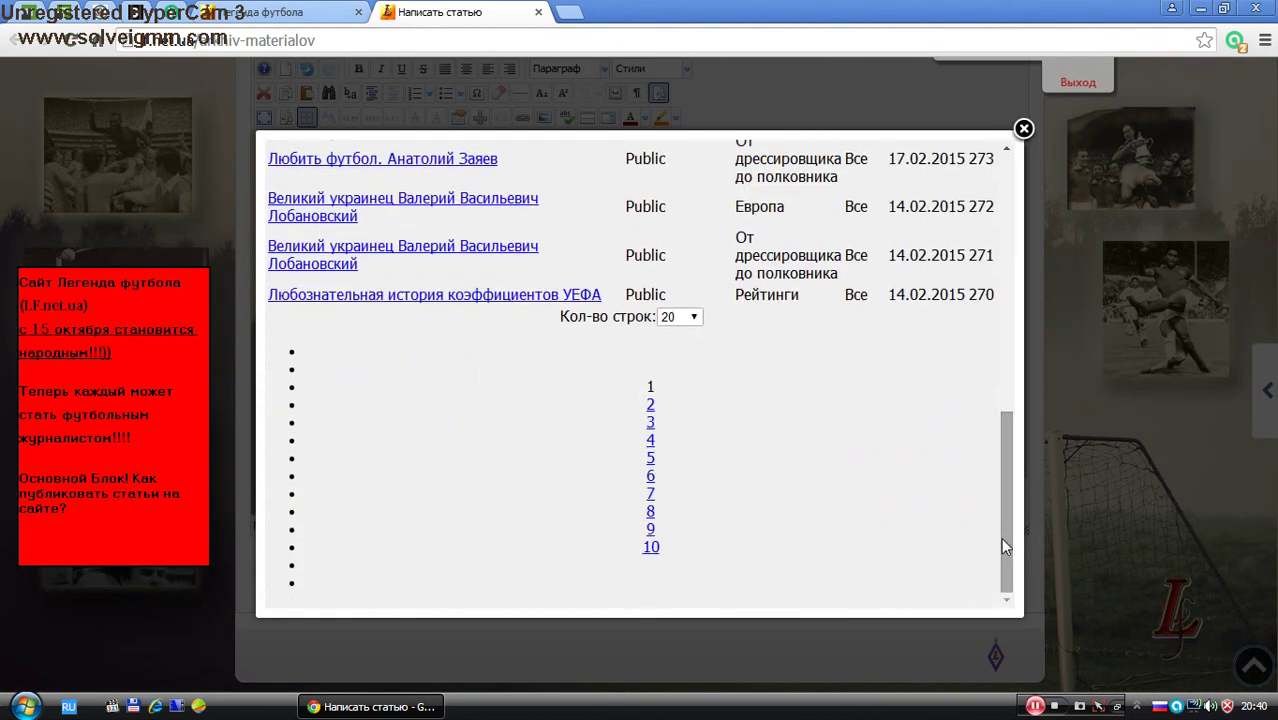
pyautogui.click(652, 511)
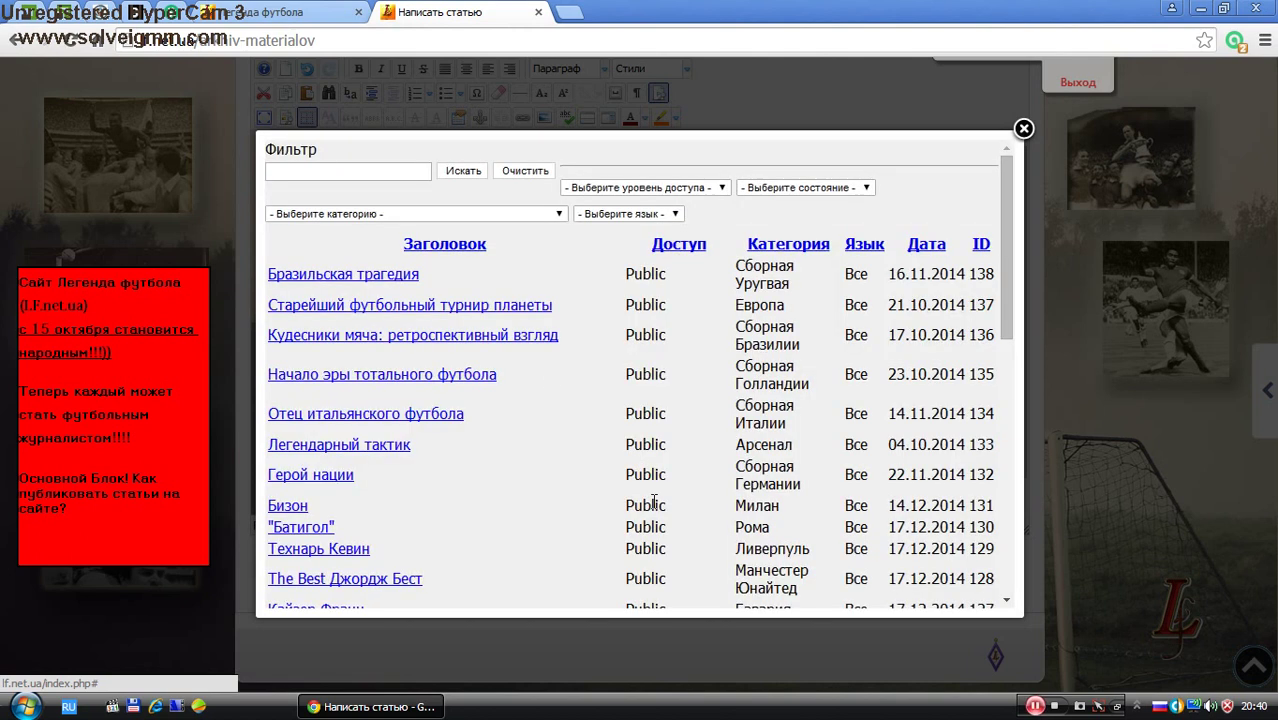
pyautogui.click(381, 276)
# - Add a tabs block in the empty paragraph below the article links and title its first tab "Левандовски в сборной"
pyautogui.click(382, 277)
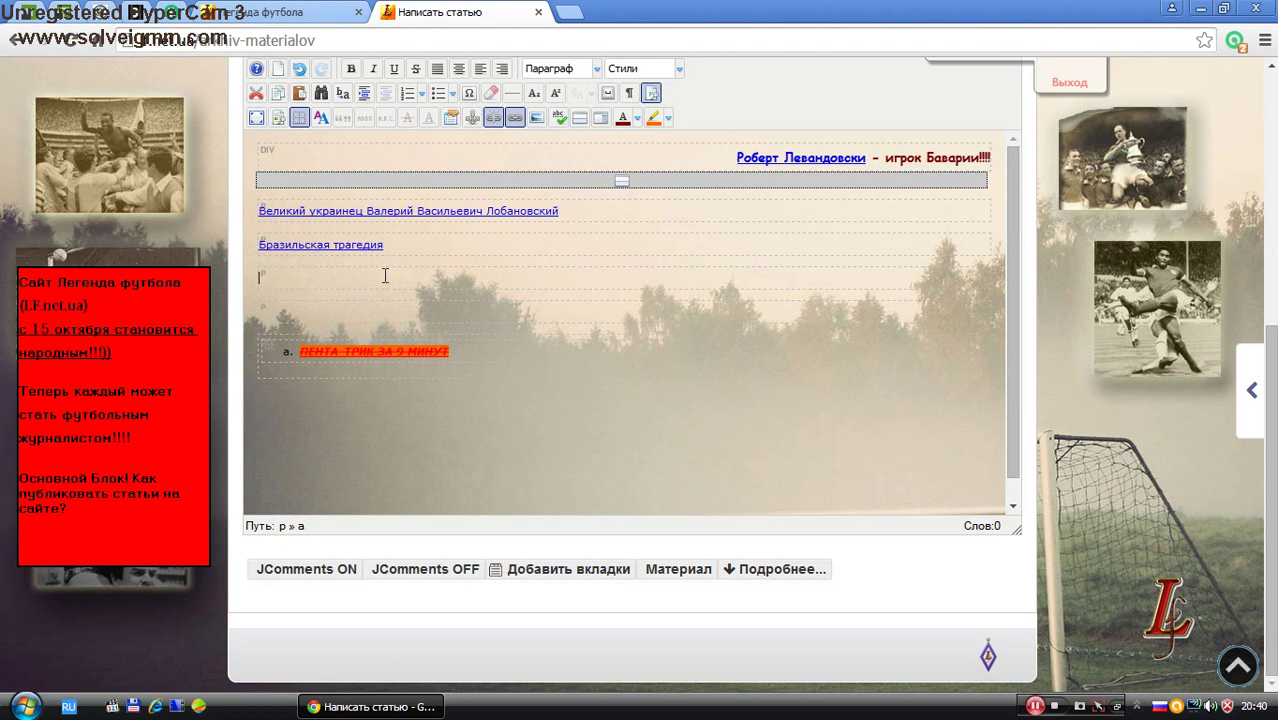
pyautogui.click(553, 572)
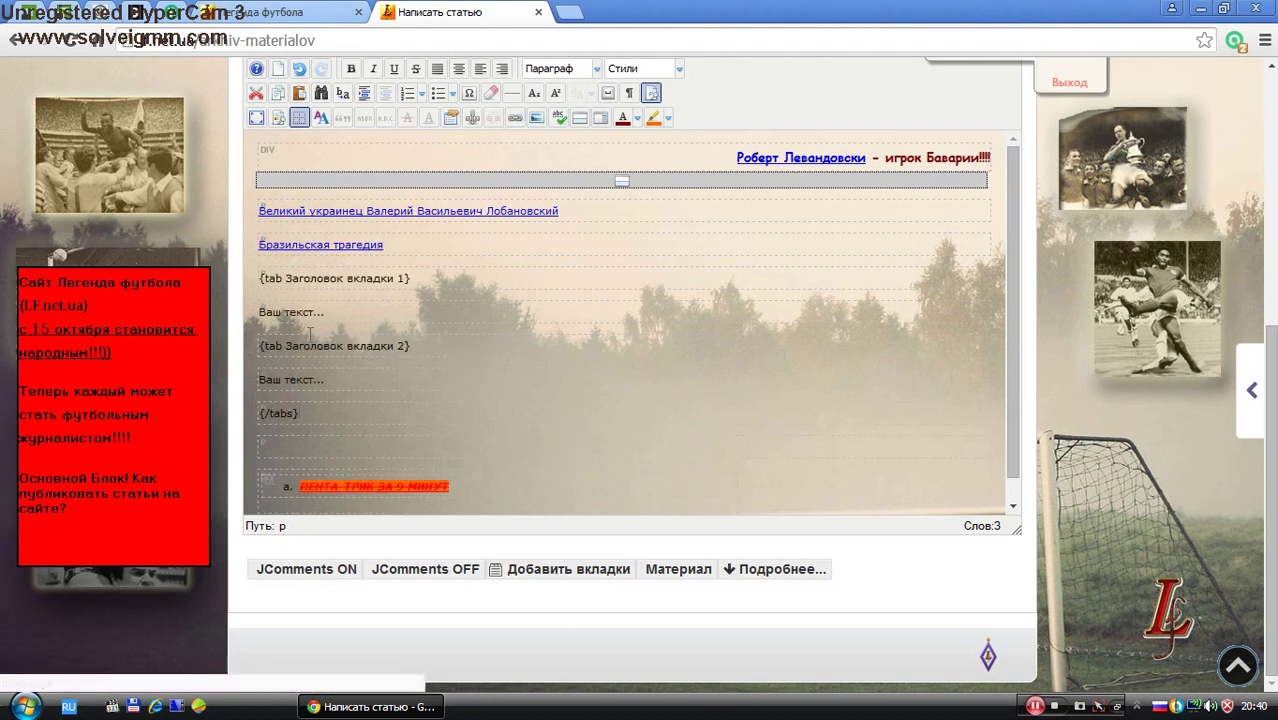
pyautogui.moveTo(256, 274); pyautogui.dragTo(292, 275)
pyautogui.click(403, 277)
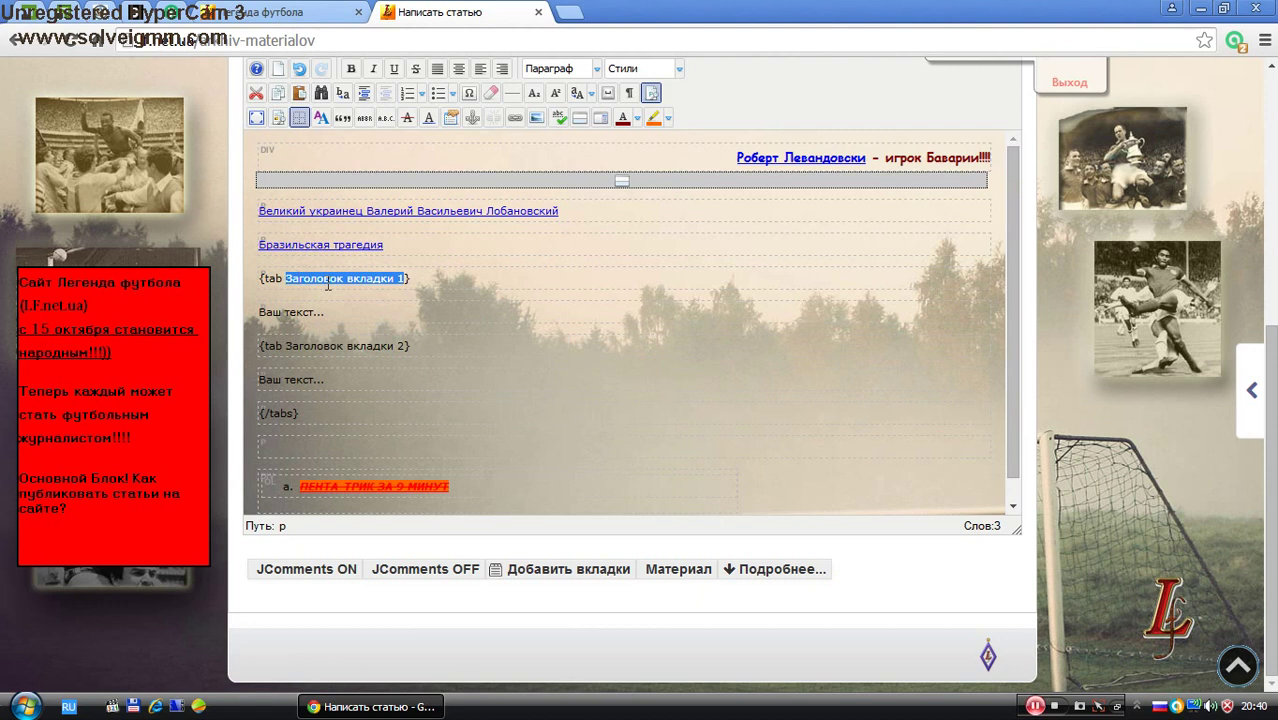
pyautogui.write('Л')
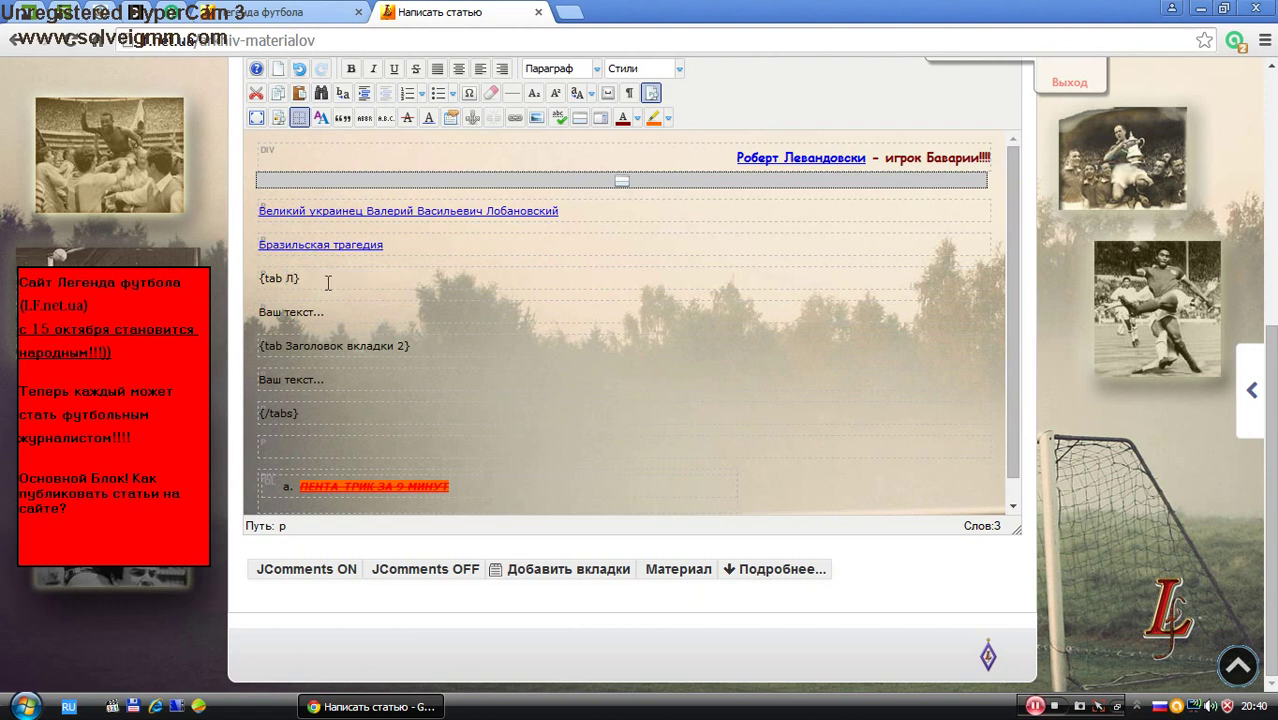
pyautogui.write('евандовски в сборной')
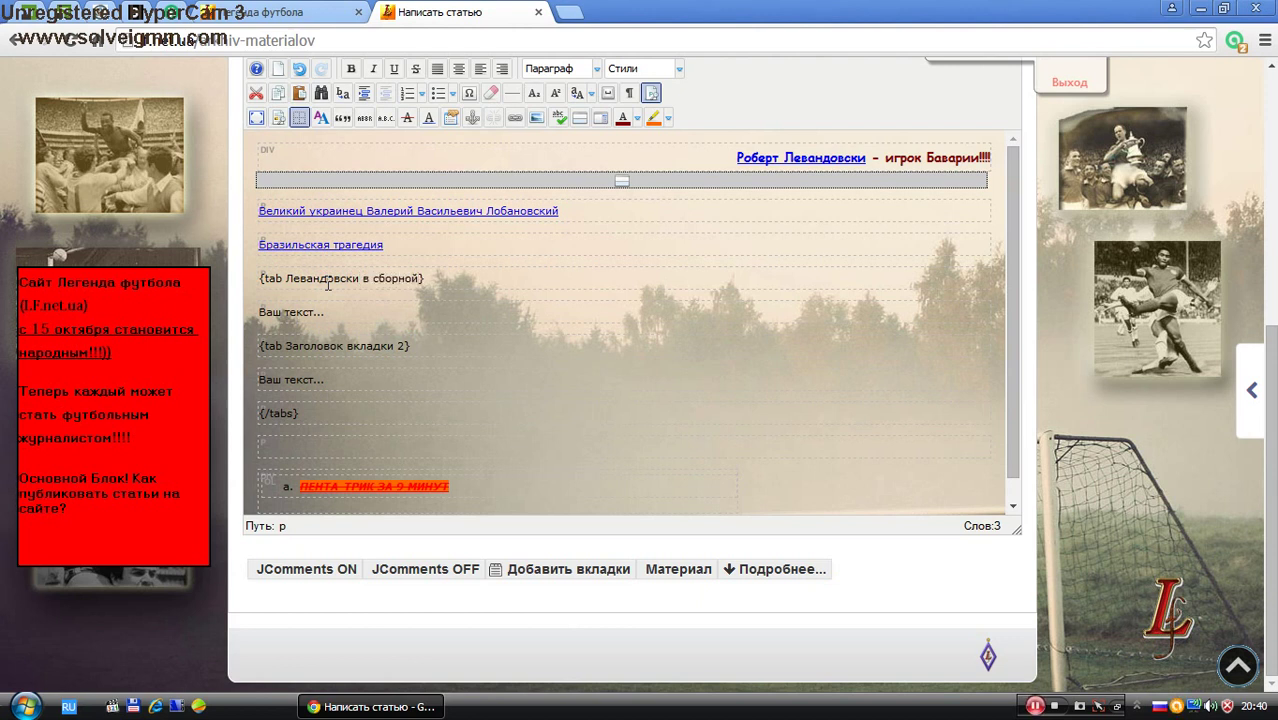
# - Replace the second tab's placeholder title with "Левандовски в клубе"
pyautogui.moveTo(406, 346); pyautogui.dragTo(302, 346)
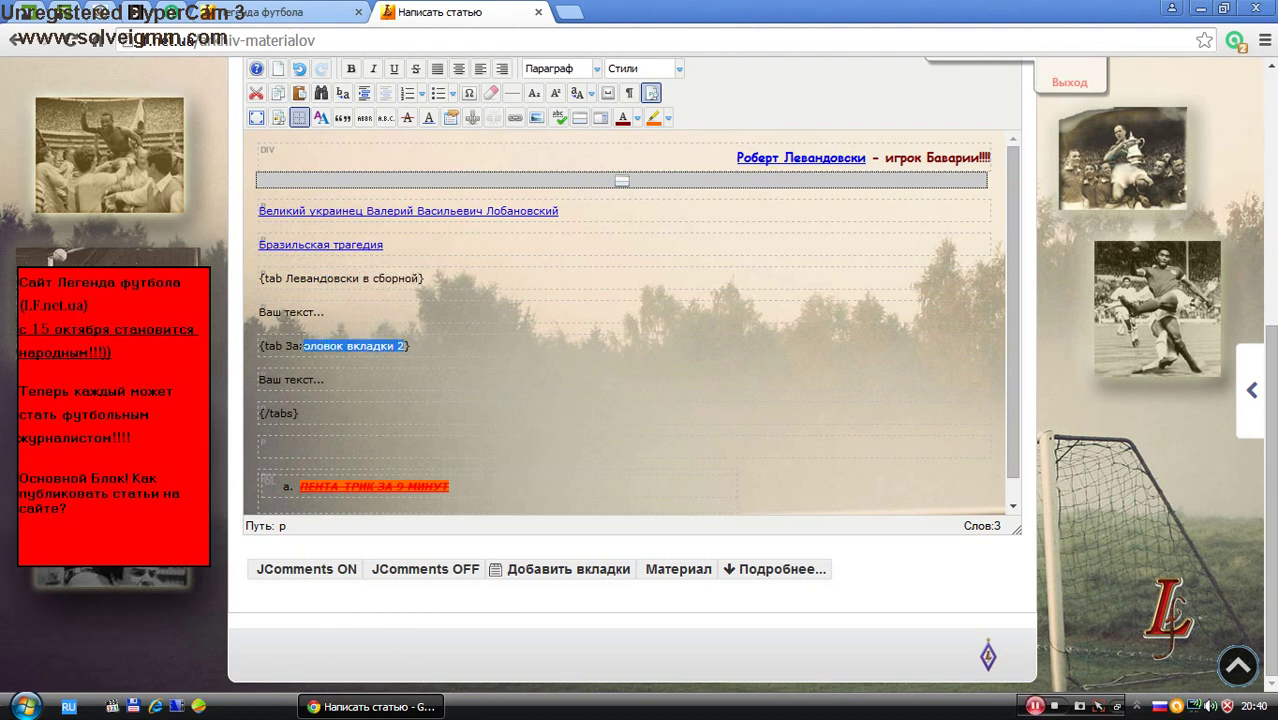
pyautogui.write('Лесандовс')
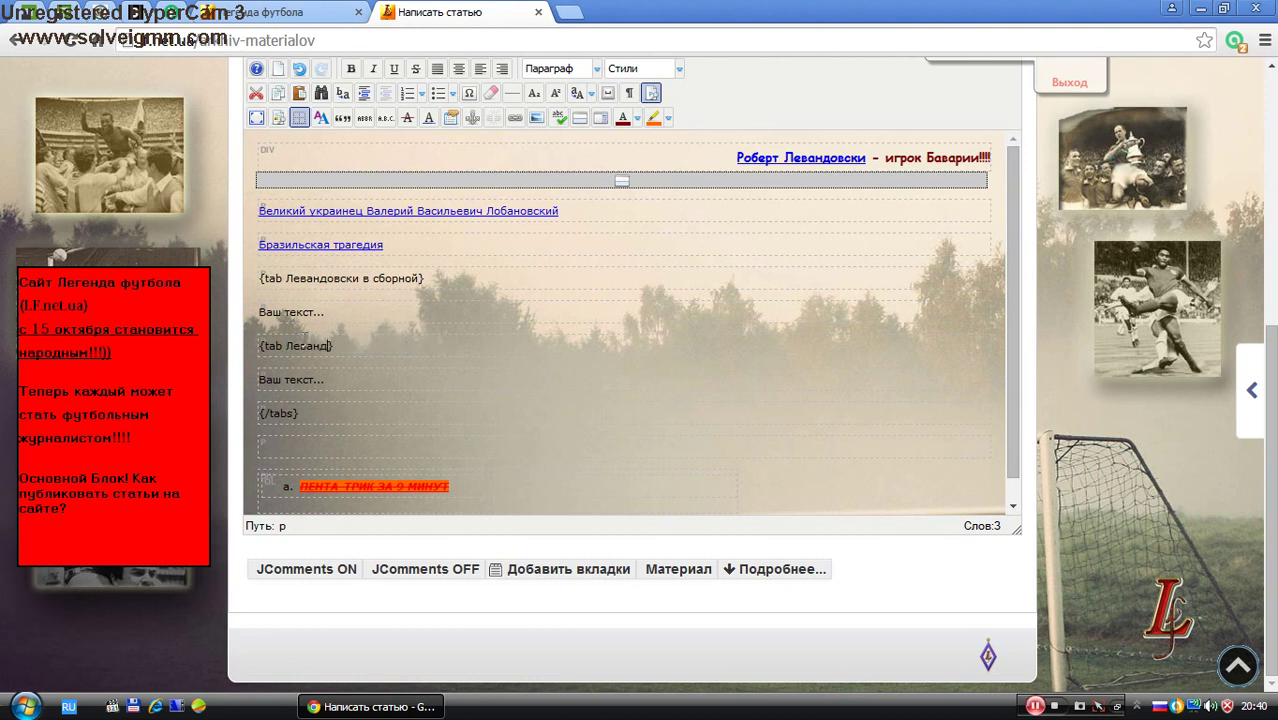
pyautogui.write('ки в клубе')
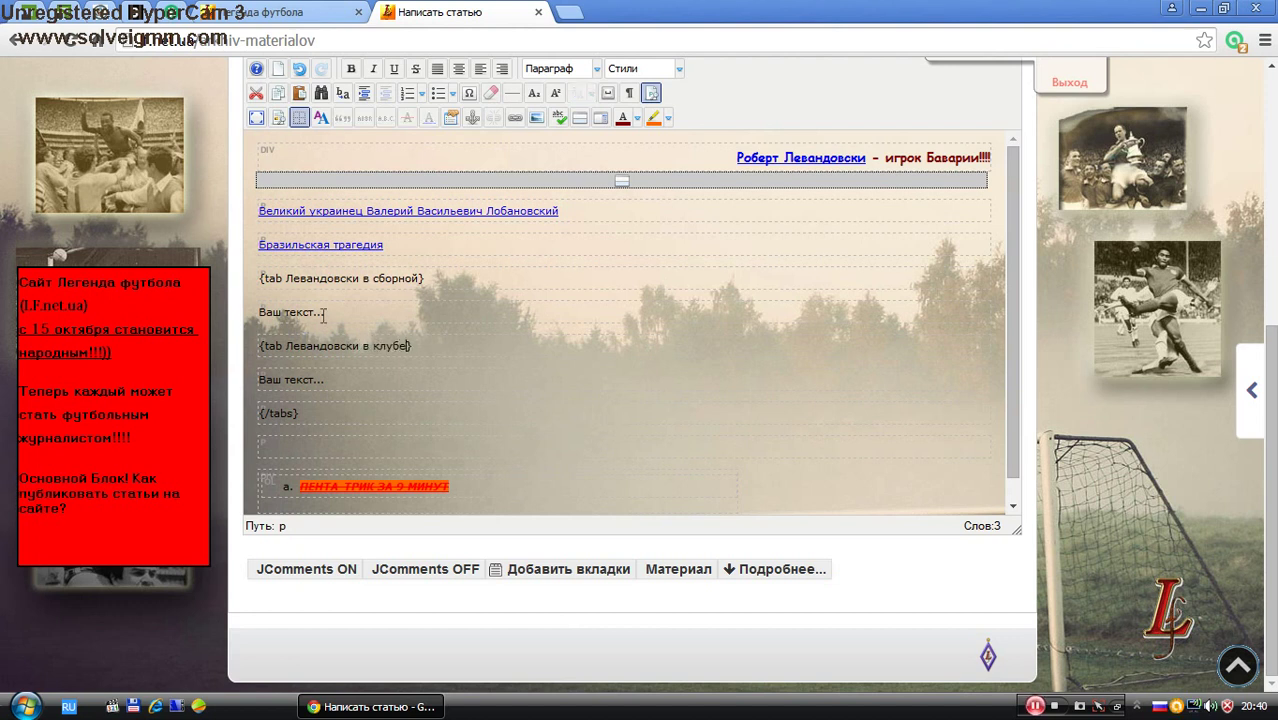
# - Replace the first tab's placeholder text with "Сборная Польши - лучший бомбардир Отбора к ЧЕ"
pyautogui.moveTo(319, 314); pyautogui.dragTo(258, 313)
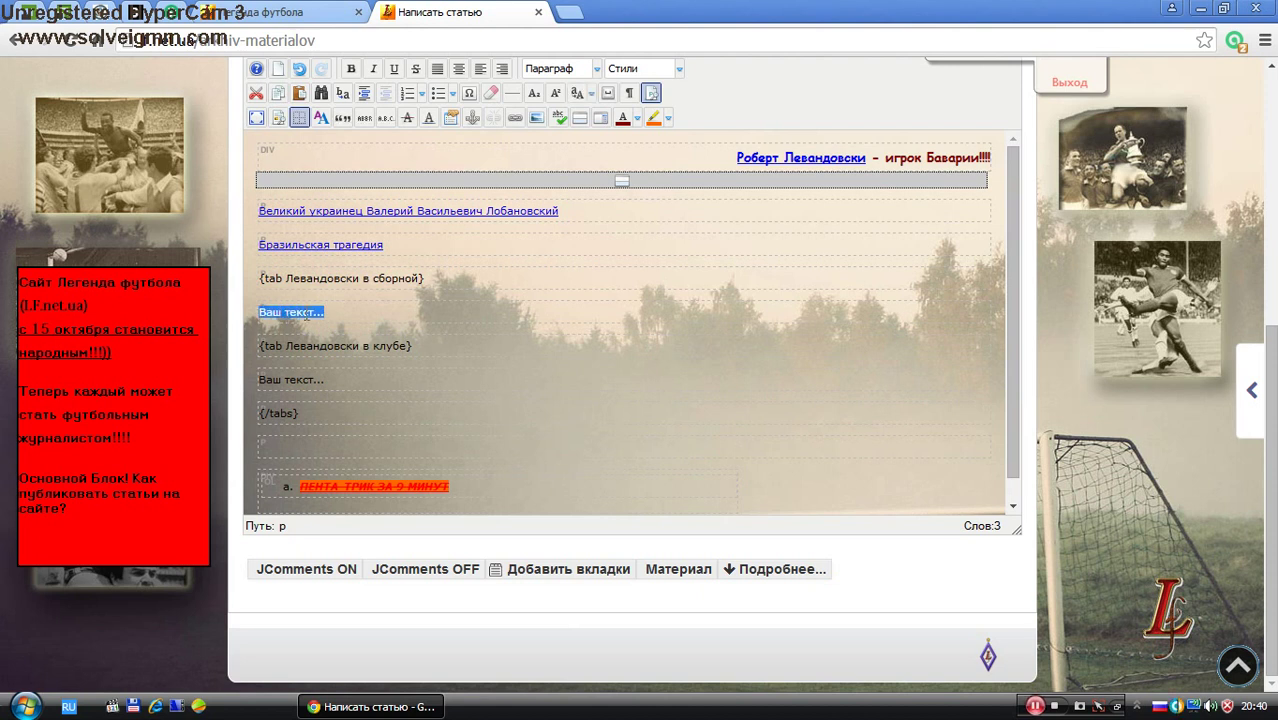
pyautogui.write('С')
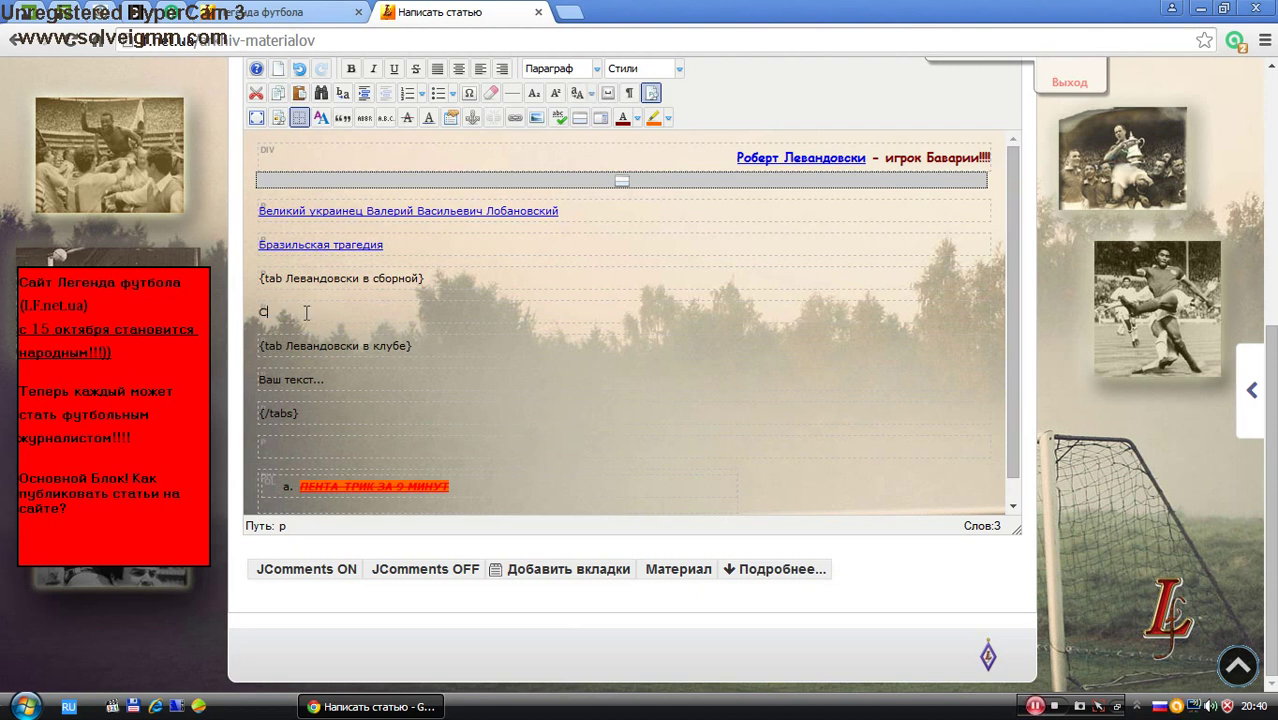
pyautogui.write('борная Польши - лу')
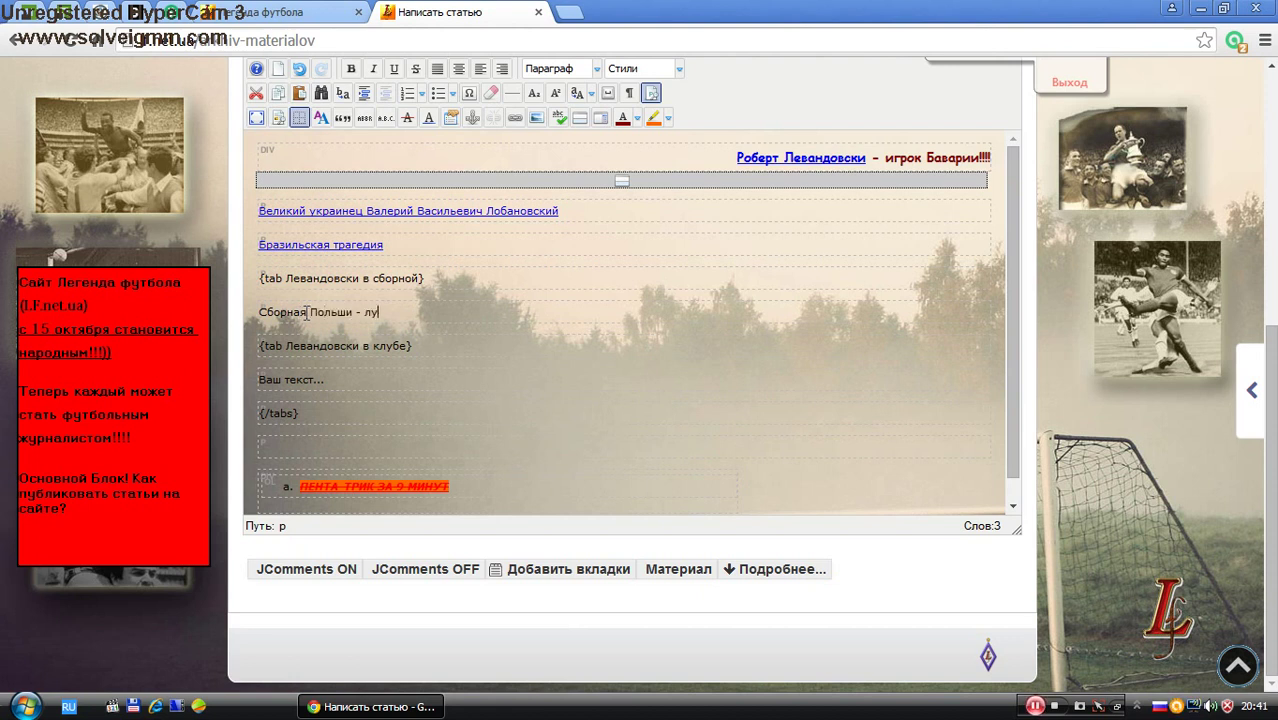
pyautogui.write('чший бомбар')
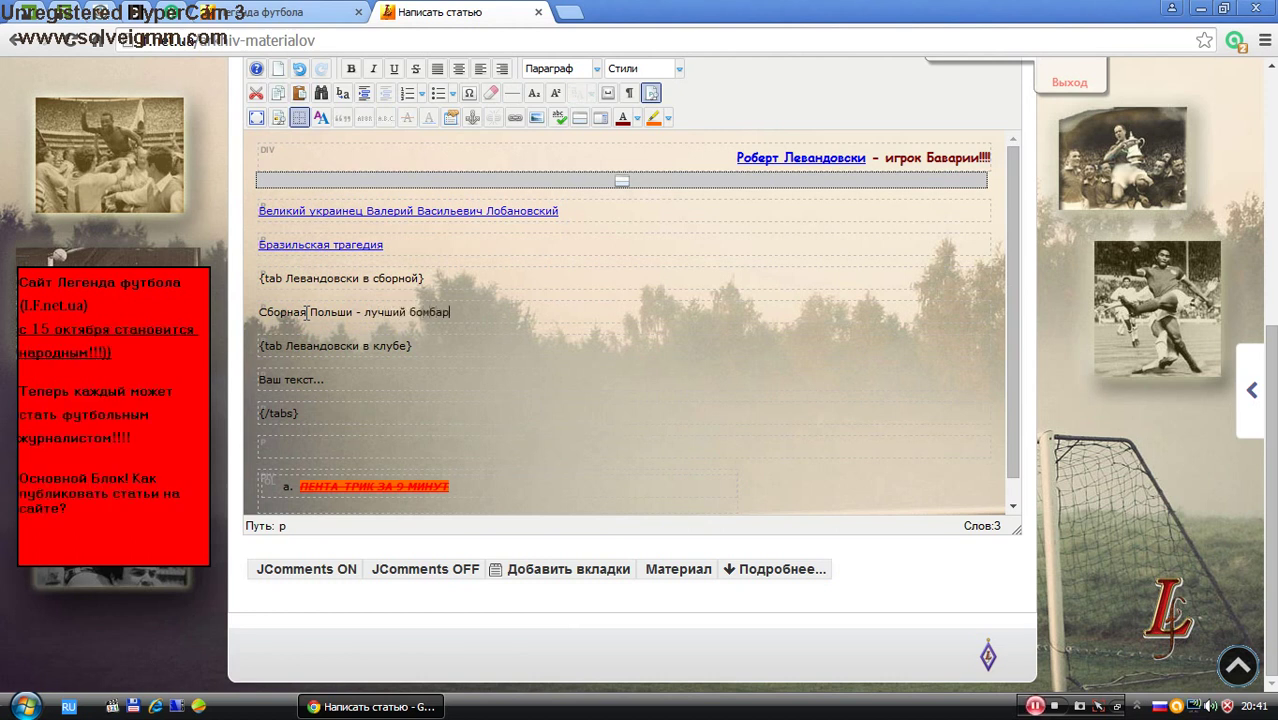
pyautogui.write('дир Отбора к ЧЕ')
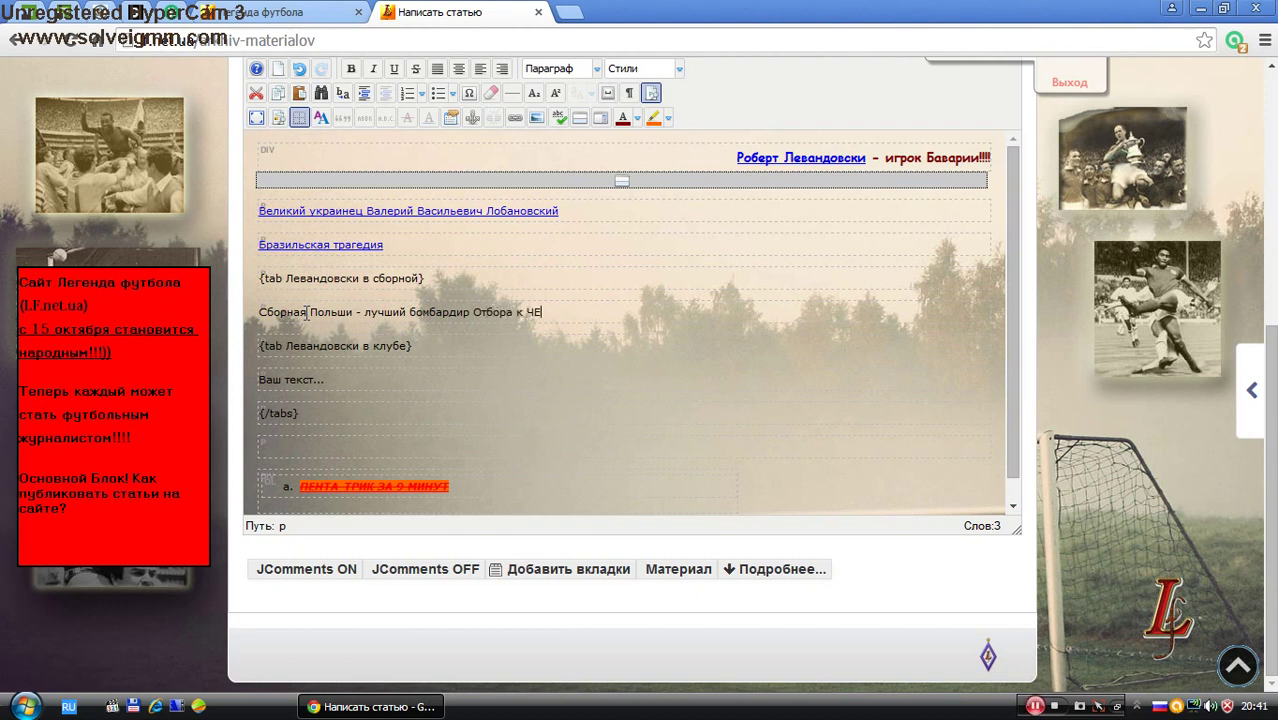
# - Apply the div.content_rating style to the first tab's text line
pyautogui.moveTo(541, 312); pyautogui.dragTo(257, 312)
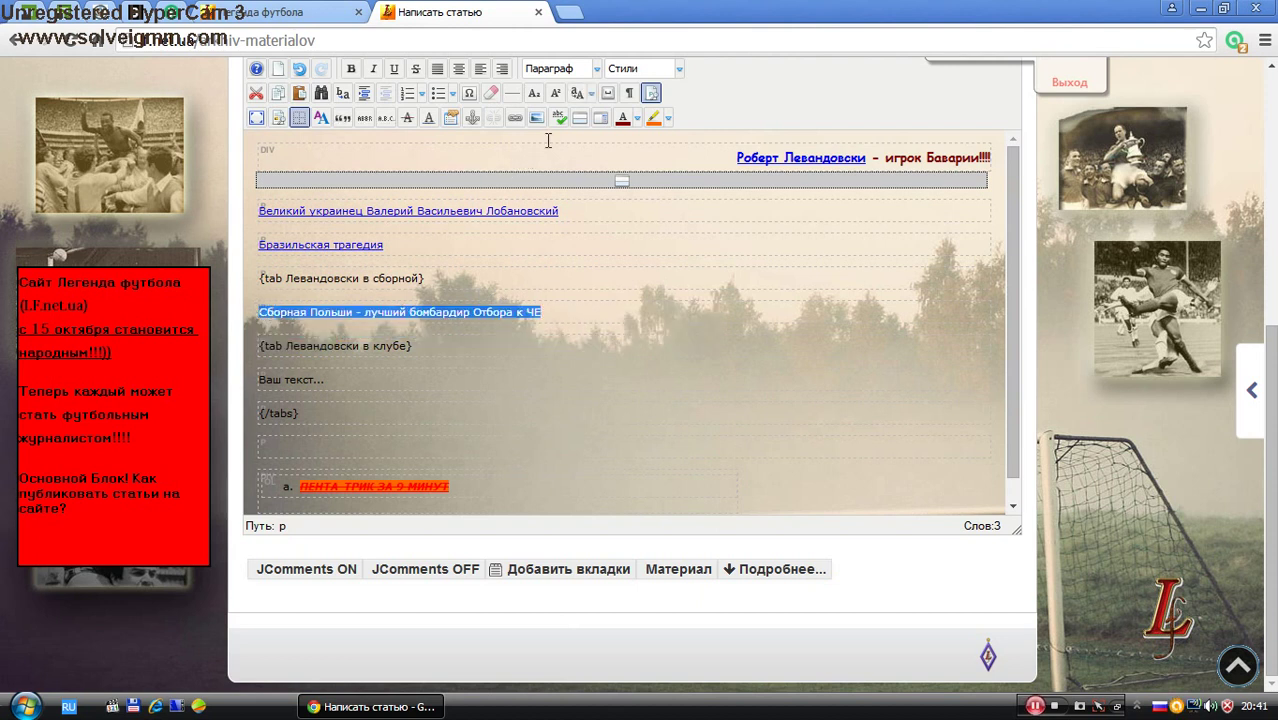
pyautogui.click(680, 69)
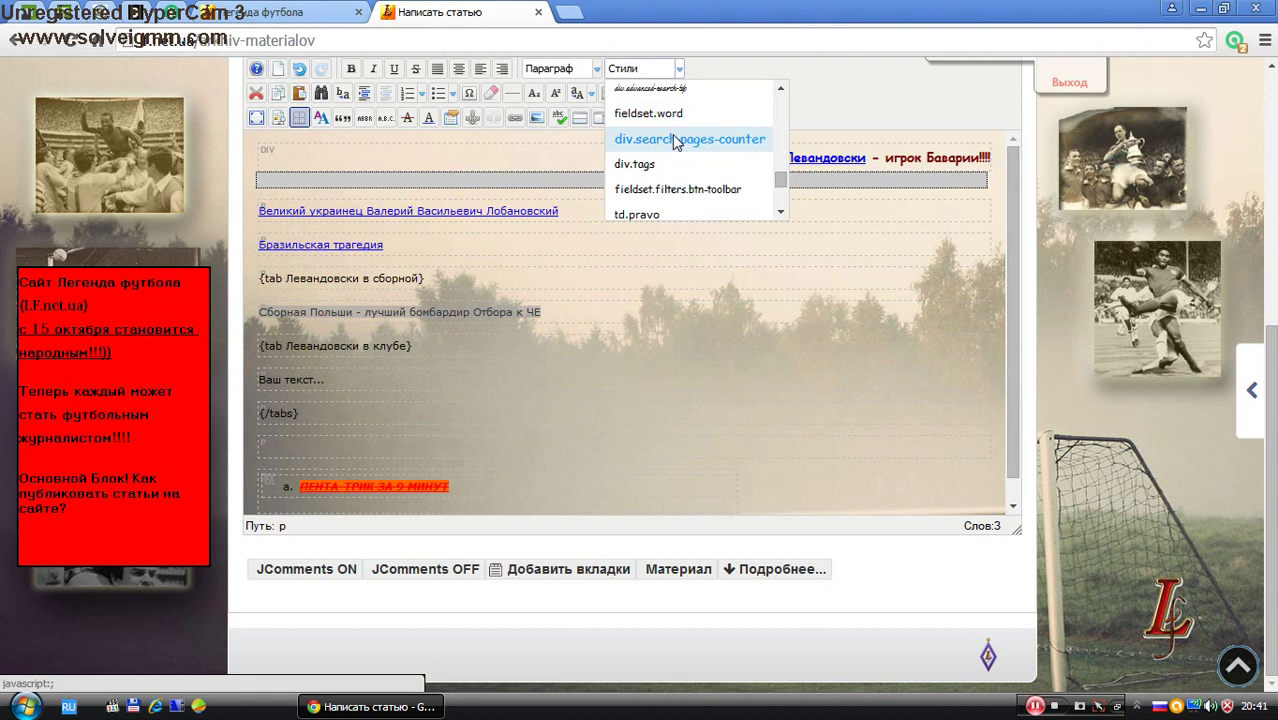
pyautogui.moveTo(777, 181); pyautogui.dragTo(774, 194)
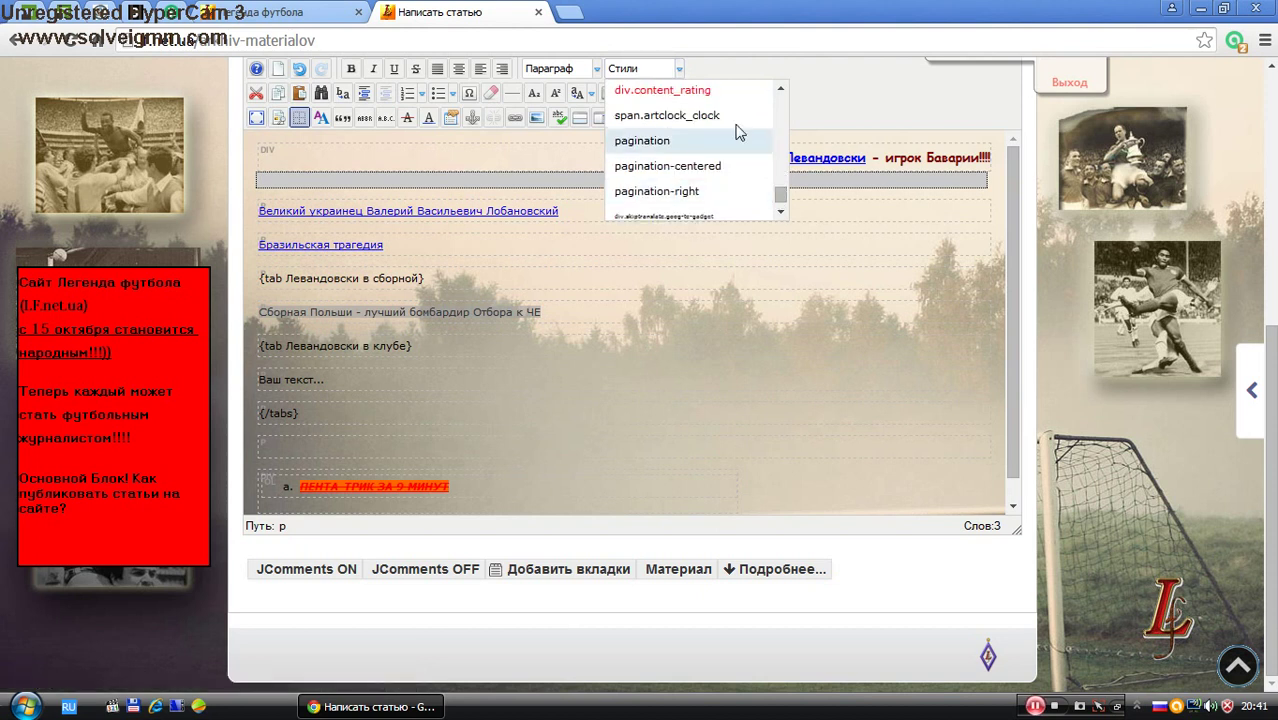
pyautogui.click(663, 91)
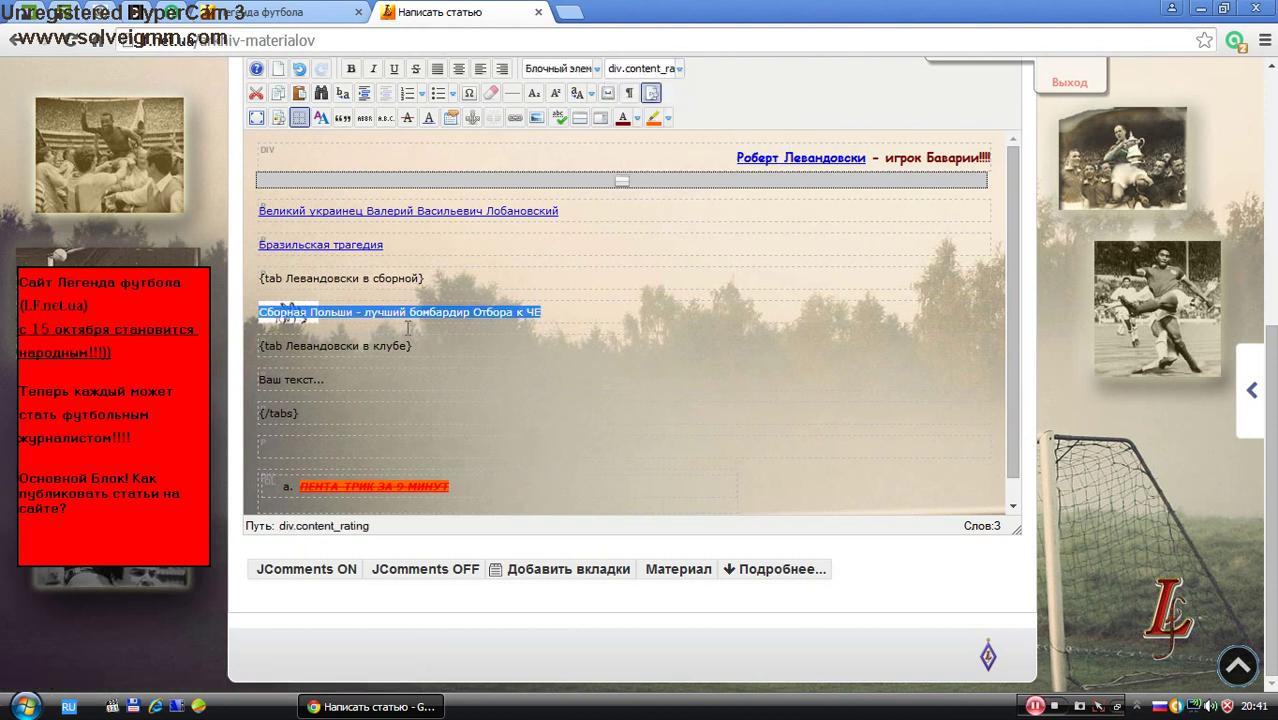
pyautogui.click(321, 314)
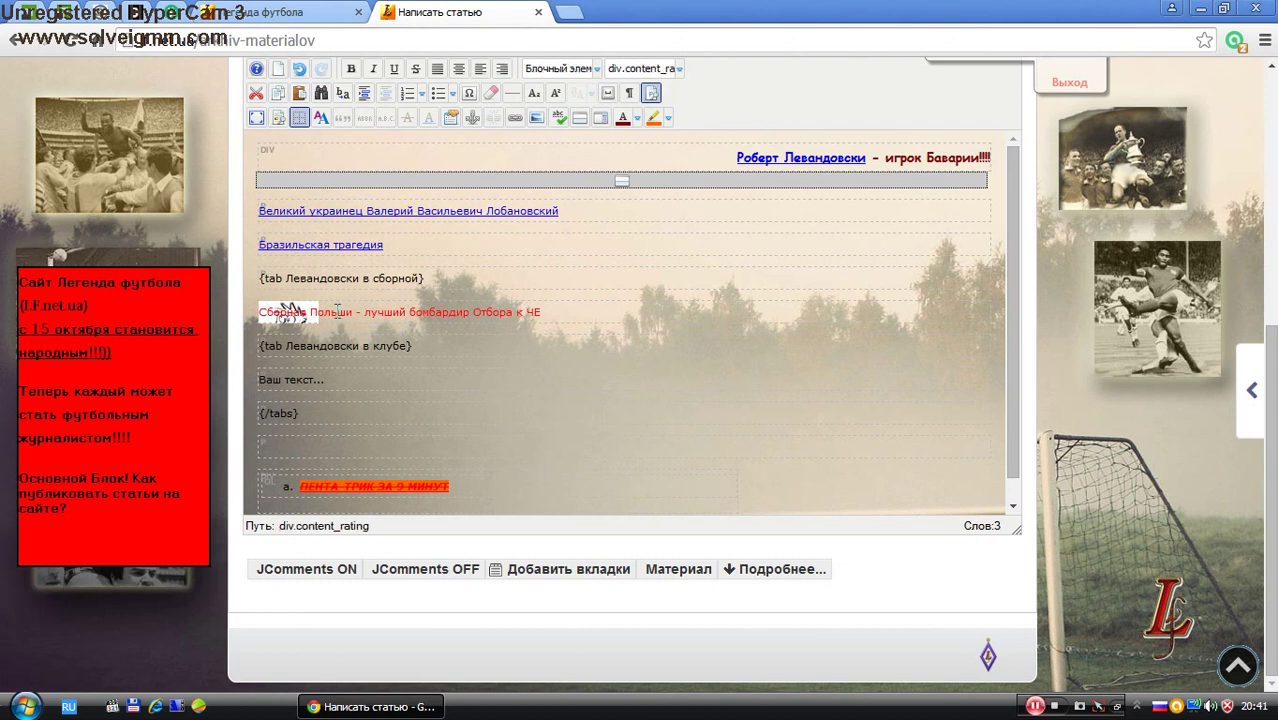
# - Replace the second tab's placeholder text with "Лучший форвард Баварии"
pyautogui.click(341, 381)
pyautogui.moveTo(340, 381); pyautogui.dragTo(258, 381)
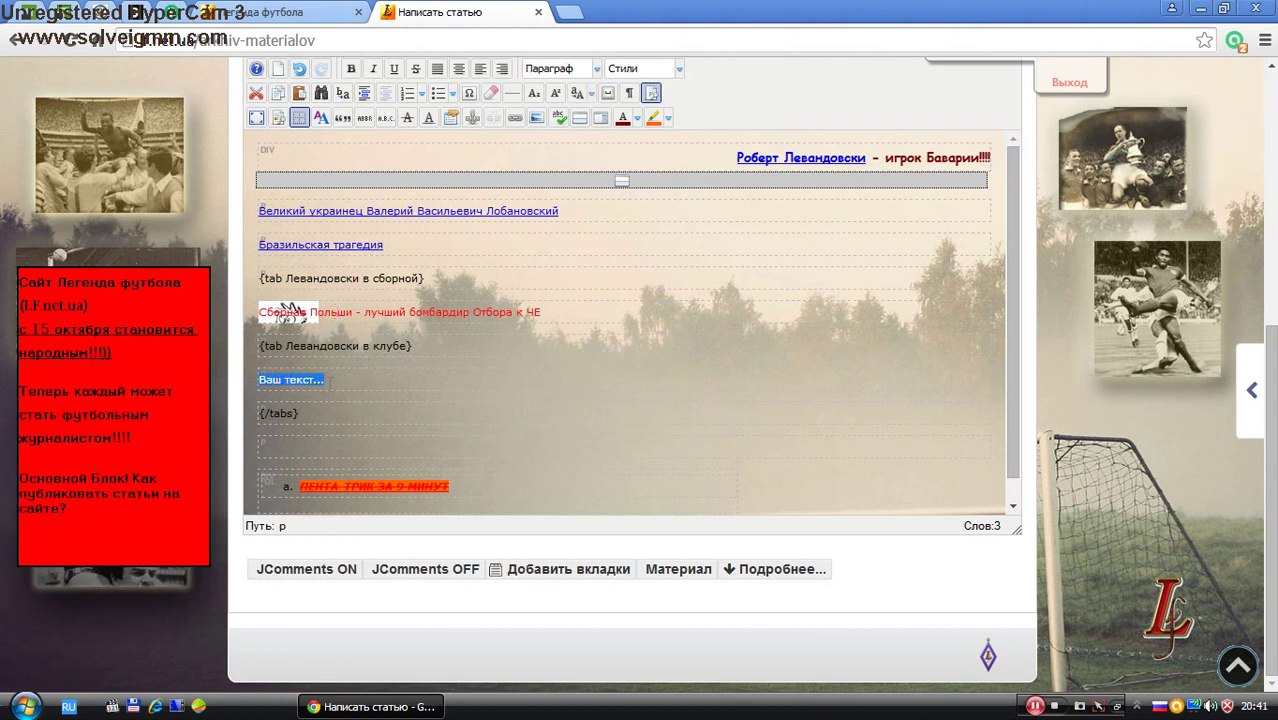
pyautogui.write('Лучн')
pyautogui.press('BackSpace')
pyautogui.write('ший форвар')
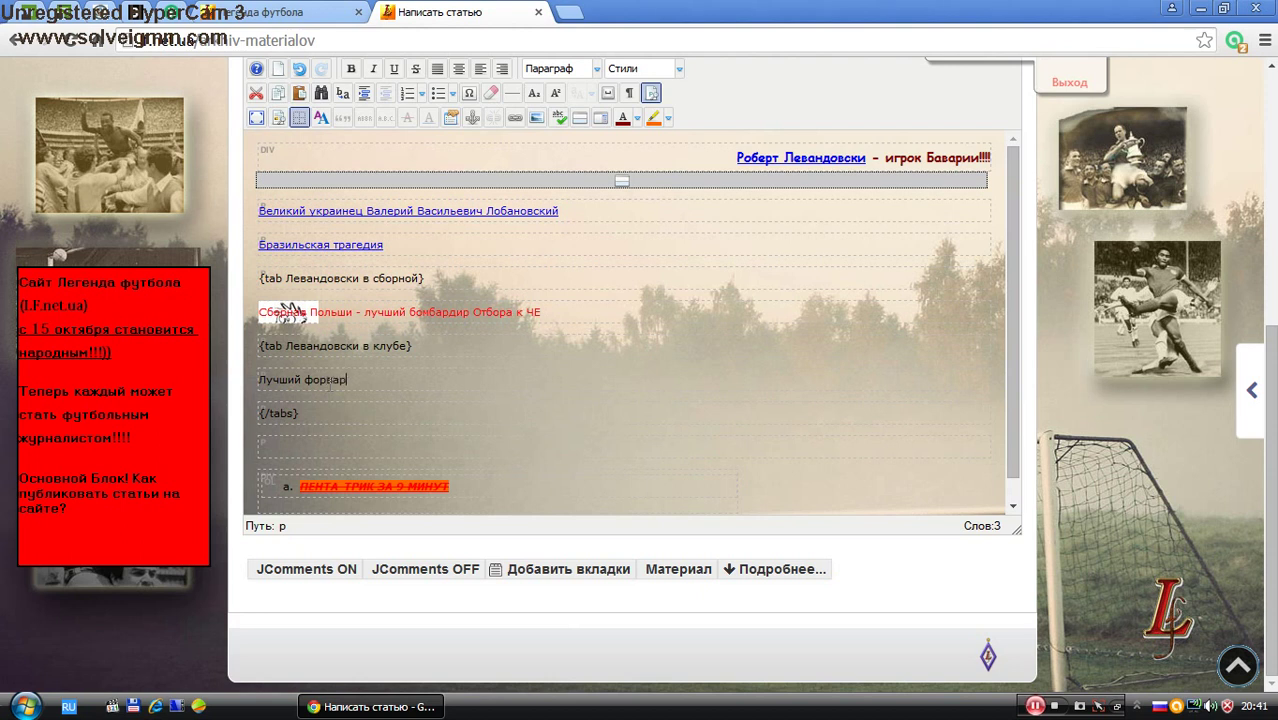
pyautogui.write('д Баварии')
# - Align the second tab's text line to the right and underline it
pyautogui.moveTo(424, 378); pyautogui.dragTo(256, 380)
pyautogui.click(481, 70)
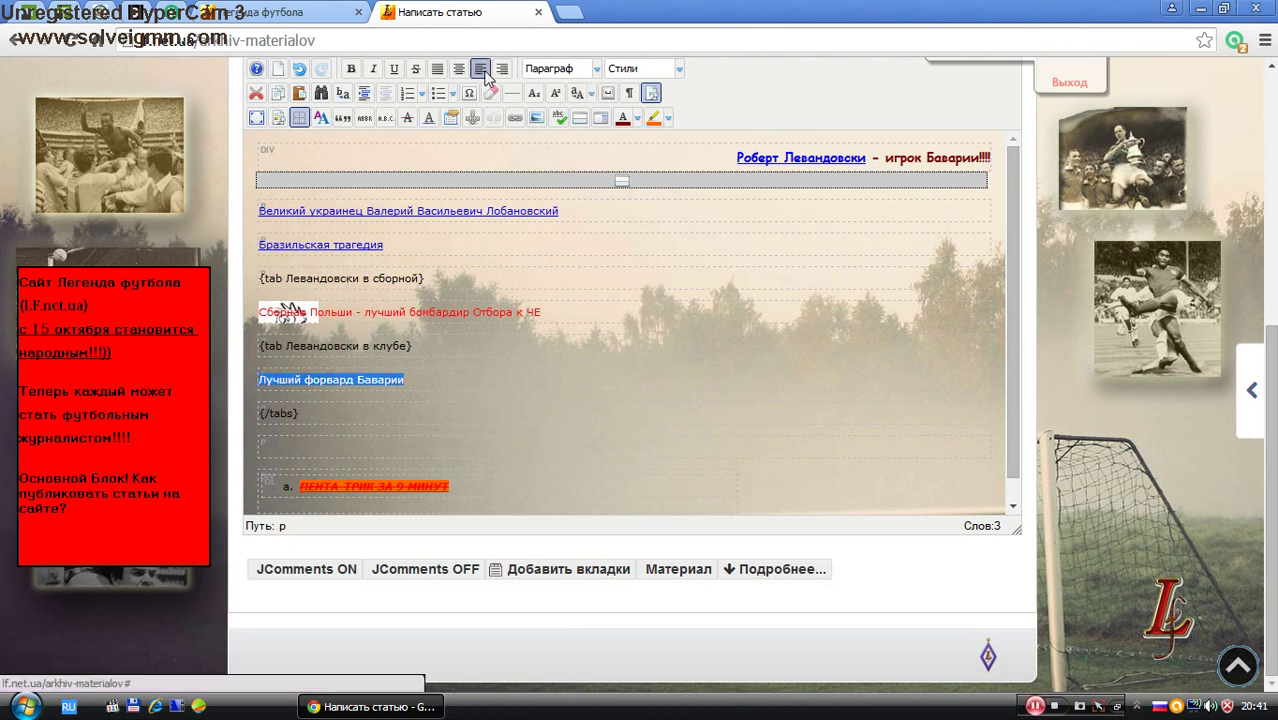
pyautogui.click(502, 70)
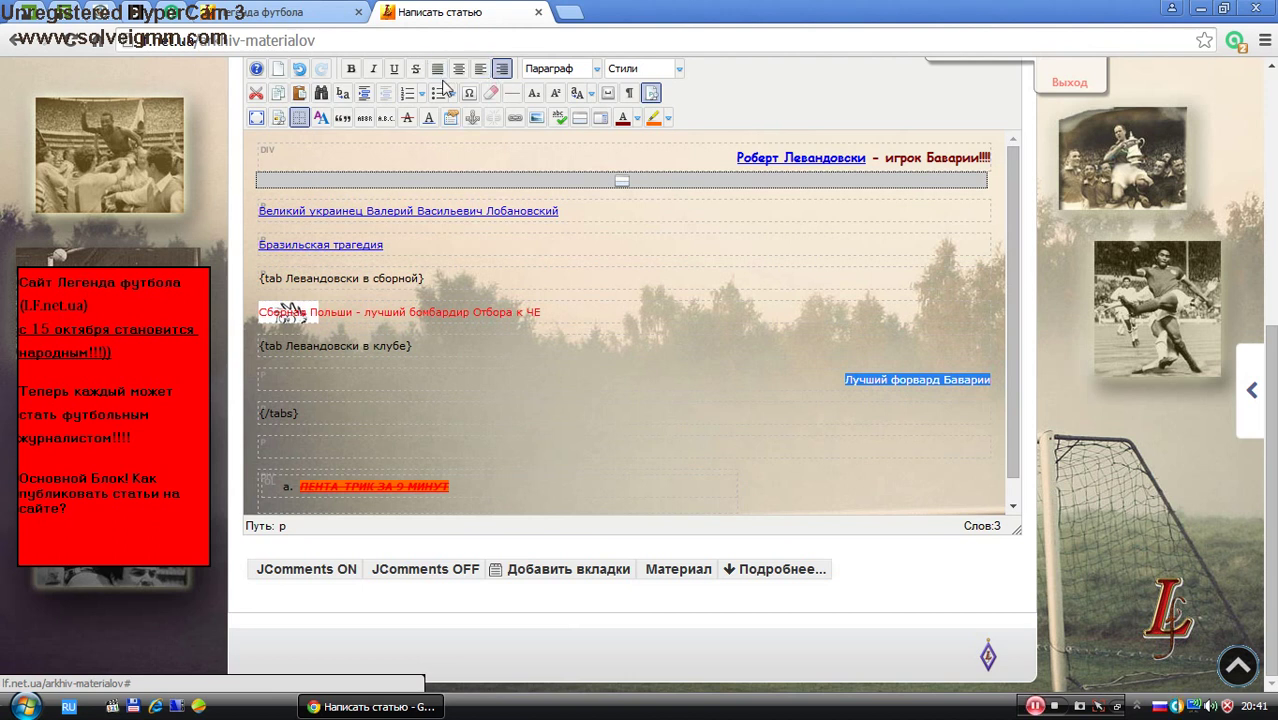
pyautogui.click(394, 70)
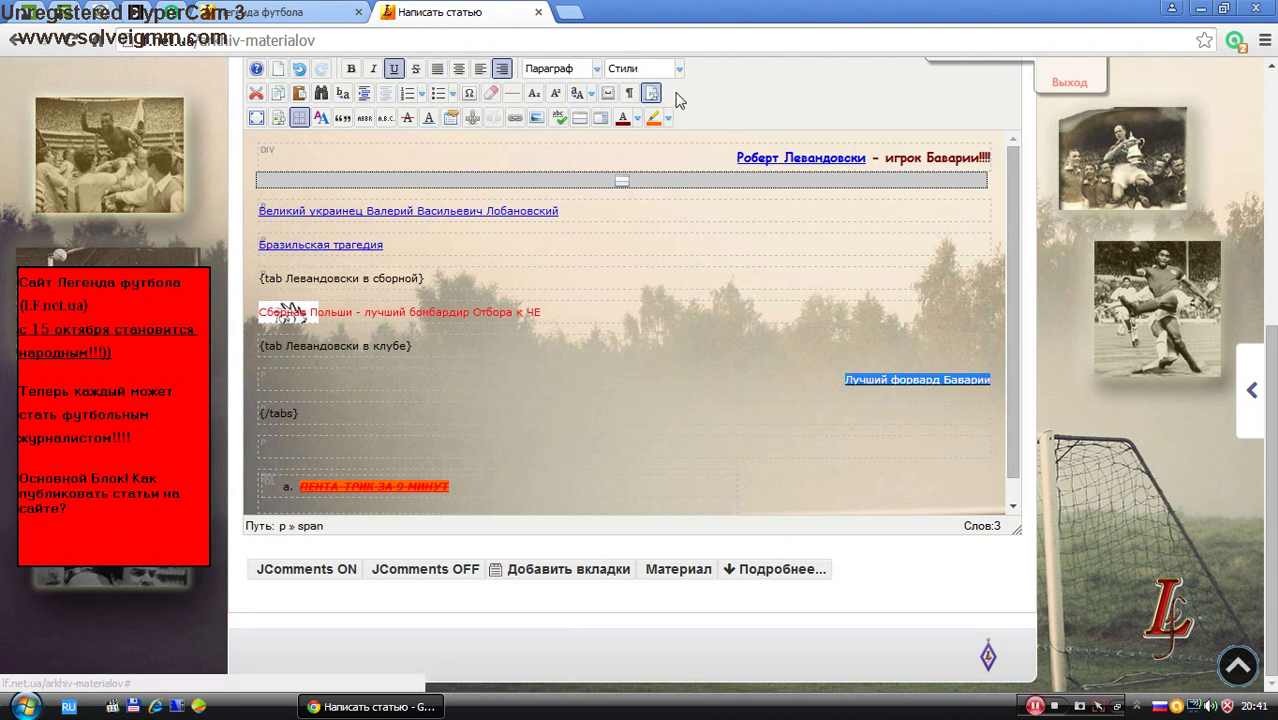
# - Apply the div.login-greeting style to the second tab's text line
pyautogui.click(679, 69)
pyautogui.moveTo(776, 196); pyautogui.dragTo(780, 121)
pyautogui.click(715, 183)
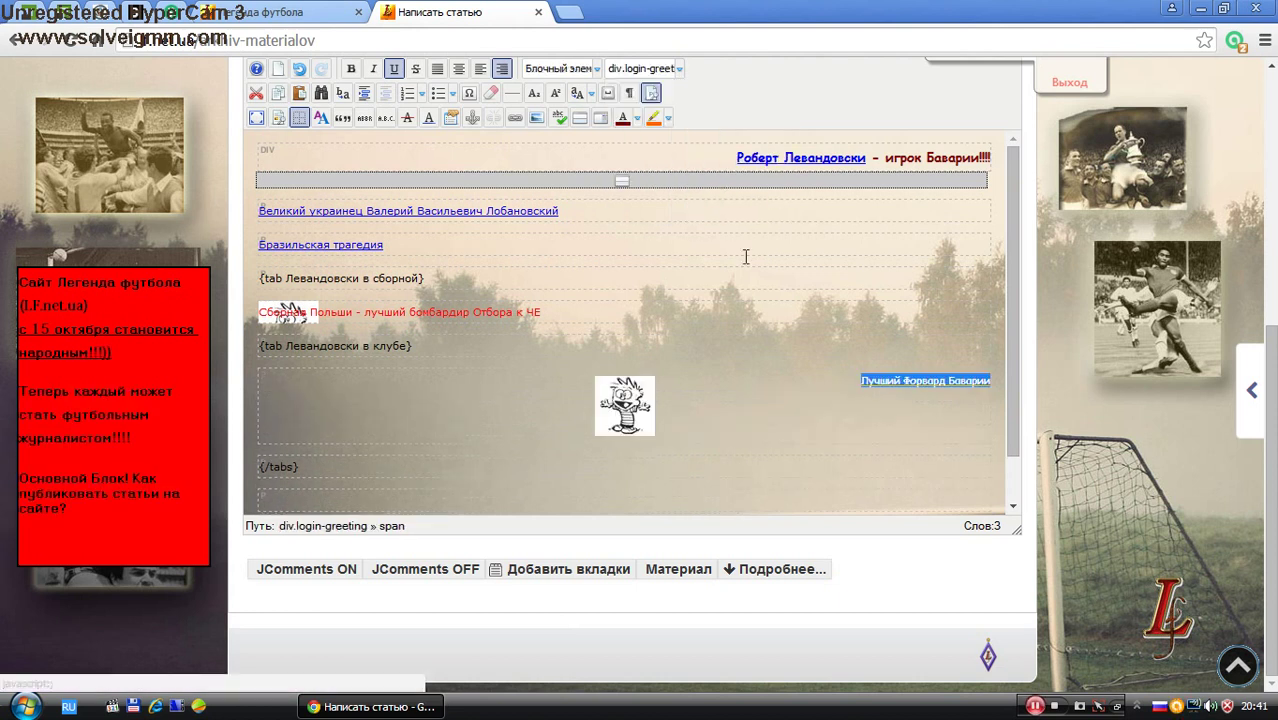
pyautogui.click(702, 383)
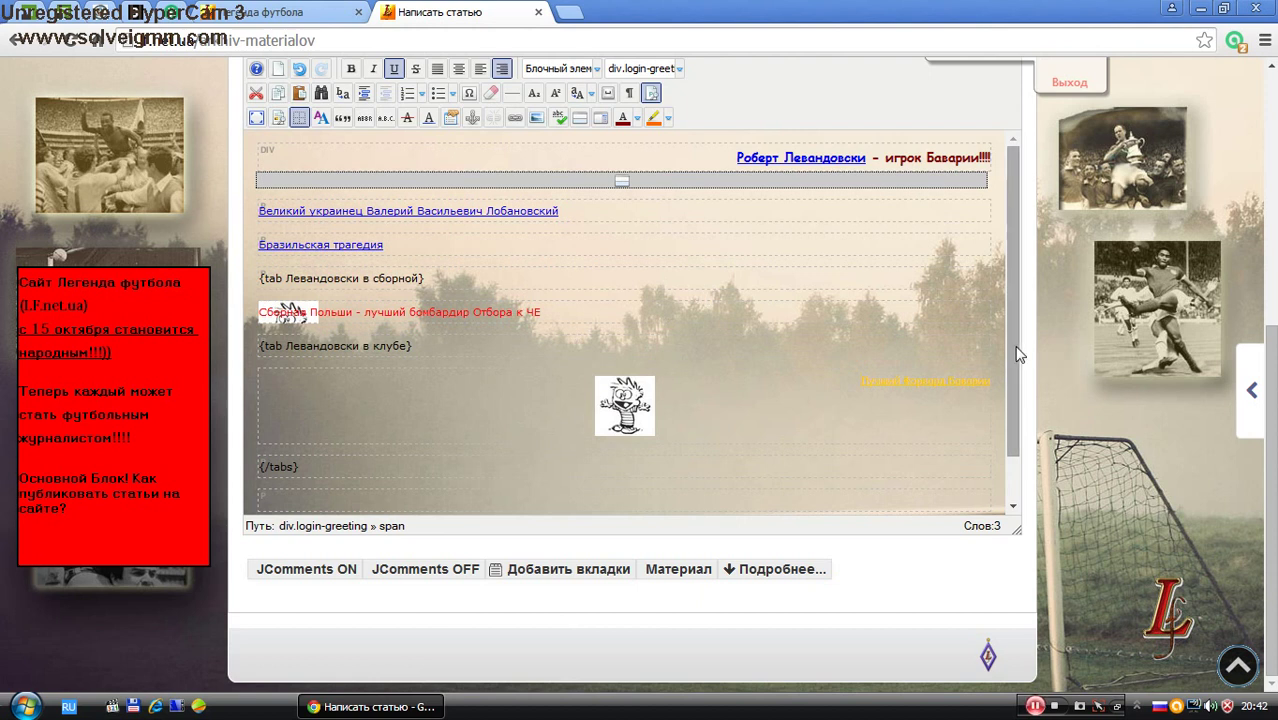
# - Insert the JComments ON and JComments OFF tags in the empty paragraph below the closing {/tabs} tag
pyautogui.moveTo(1007, 342); pyautogui.dragTo(1008, 396)
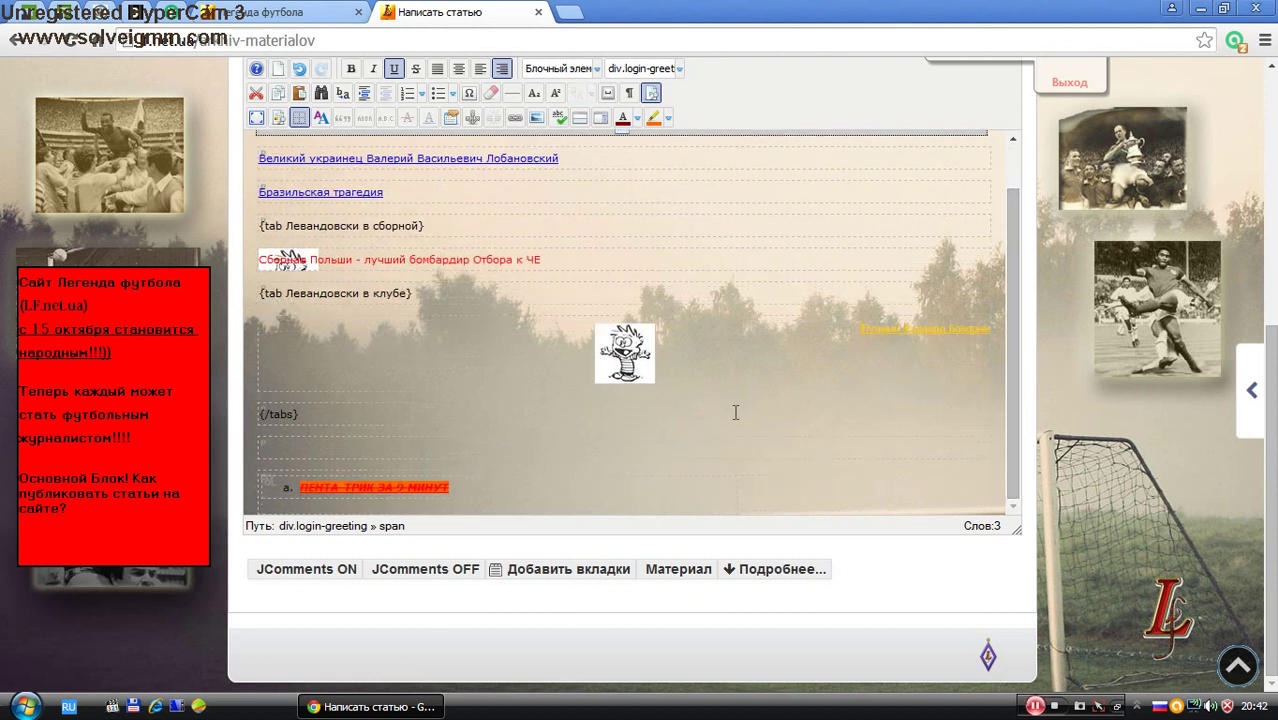
pyautogui.click(414, 446)
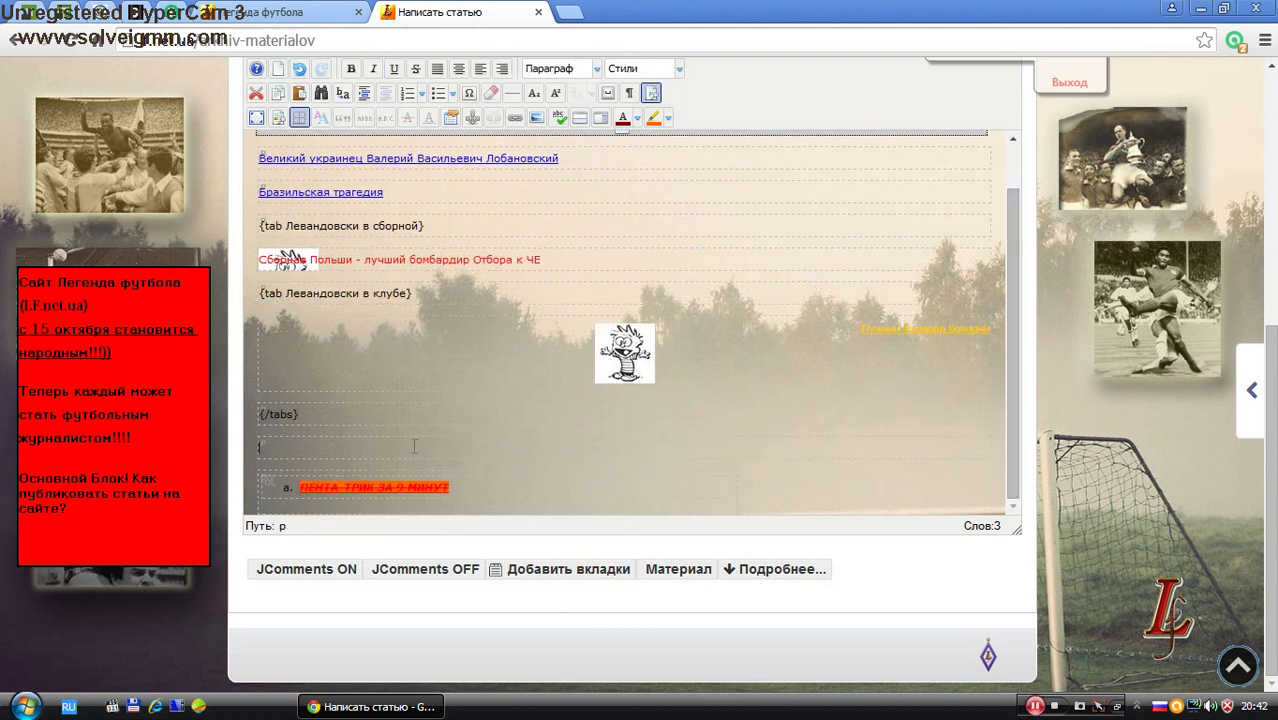
pyautogui.click(337, 574)
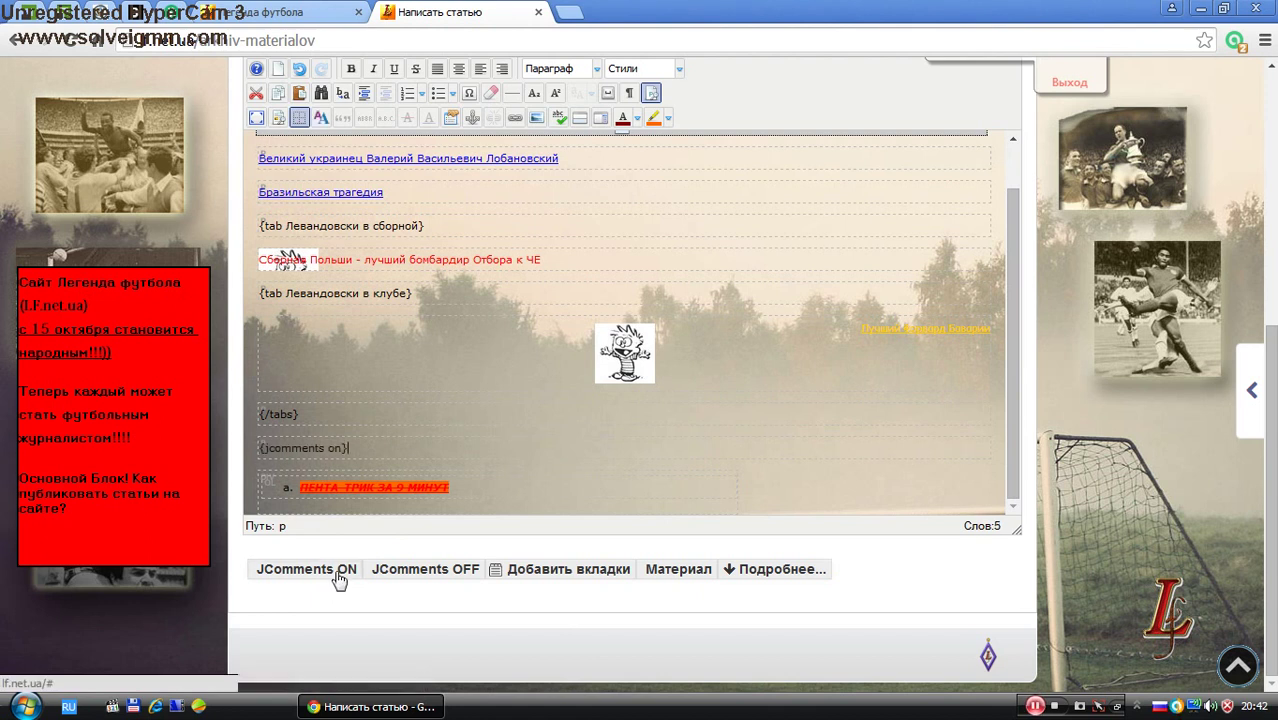
pyautogui.click(437, 577)
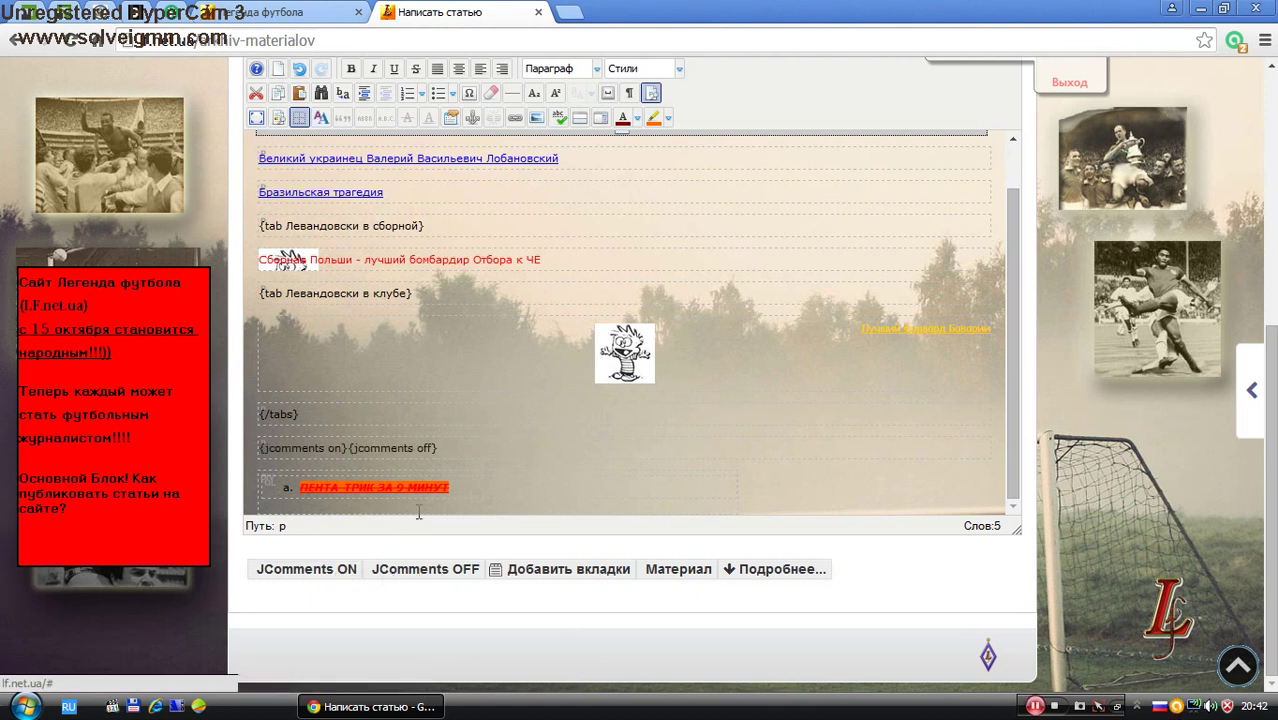
# - Remove the {jcomments off} tag from the paragraph below {/tabs}, keeping only {jcomments on}
pyautogui.moveTo(443, 448); pyautogui.dragTo(350, 448)
pyautogui.press('Delete')
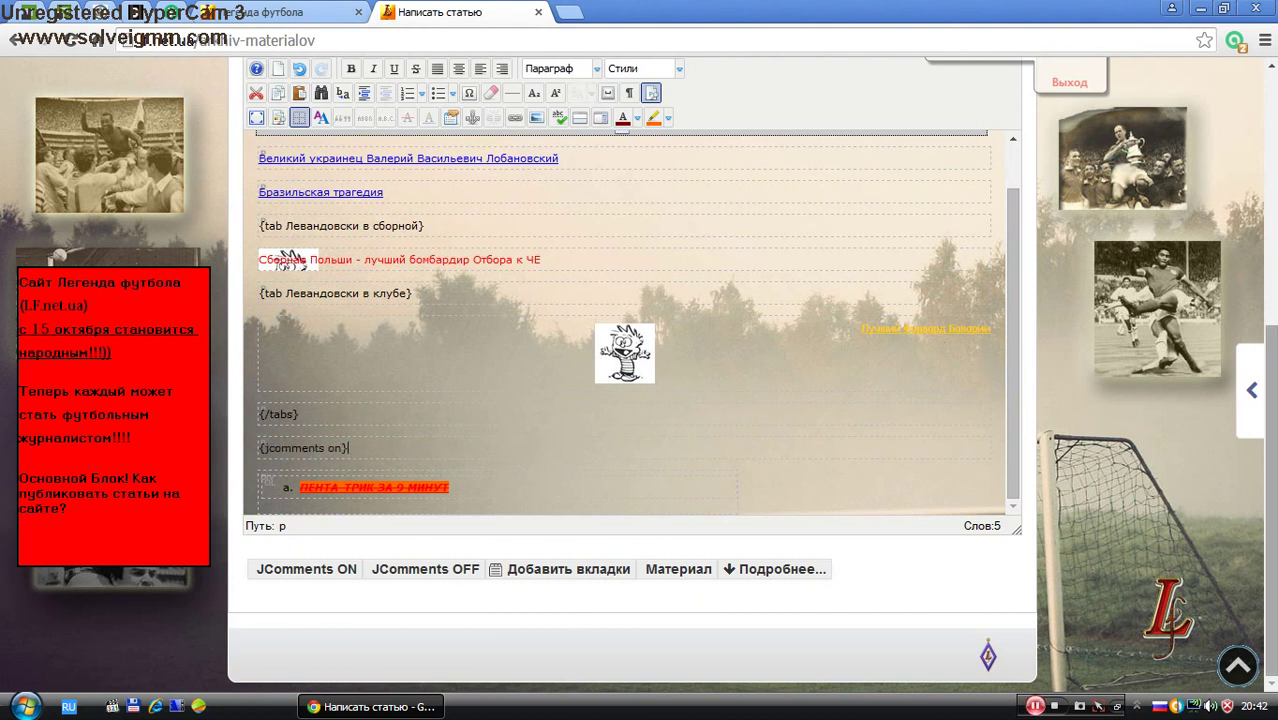
# - Set the article's category to "Гол-мен" in the publication settings
pyautogui.scroll(2, 1270, 450)
pyautogui.scroll(1, 722, 285)
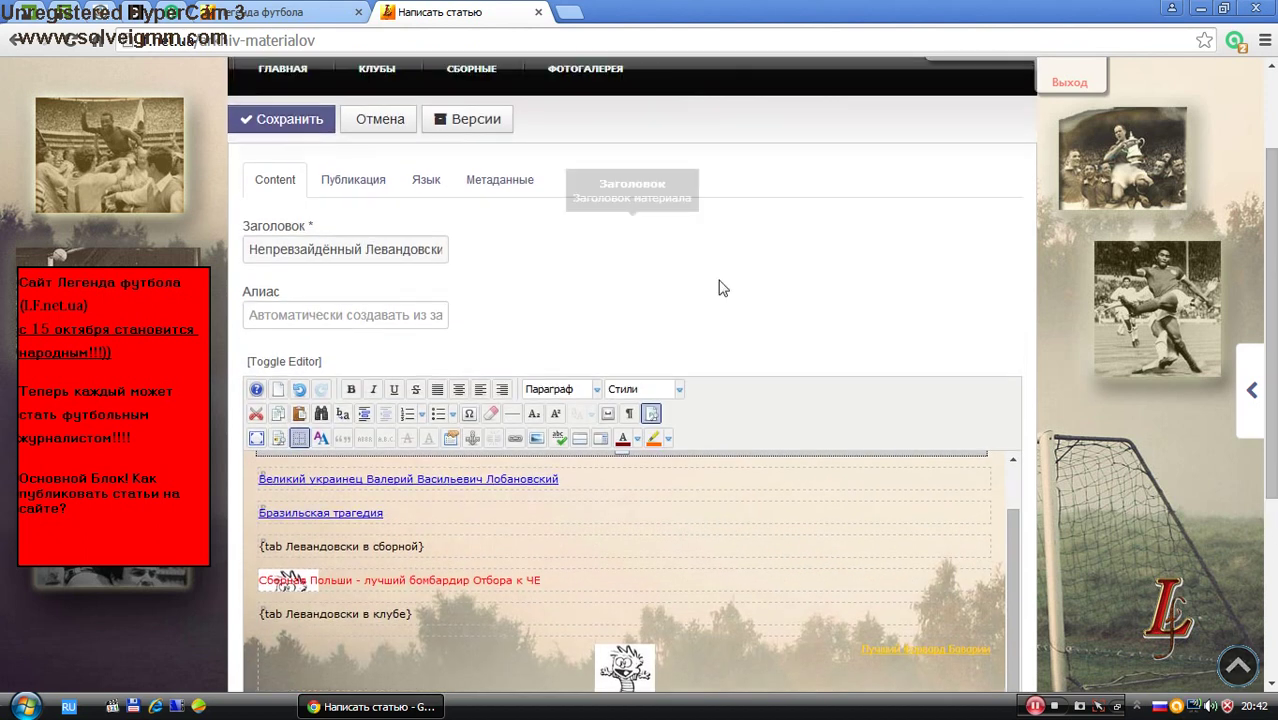
pyautogui.click(377, 194)
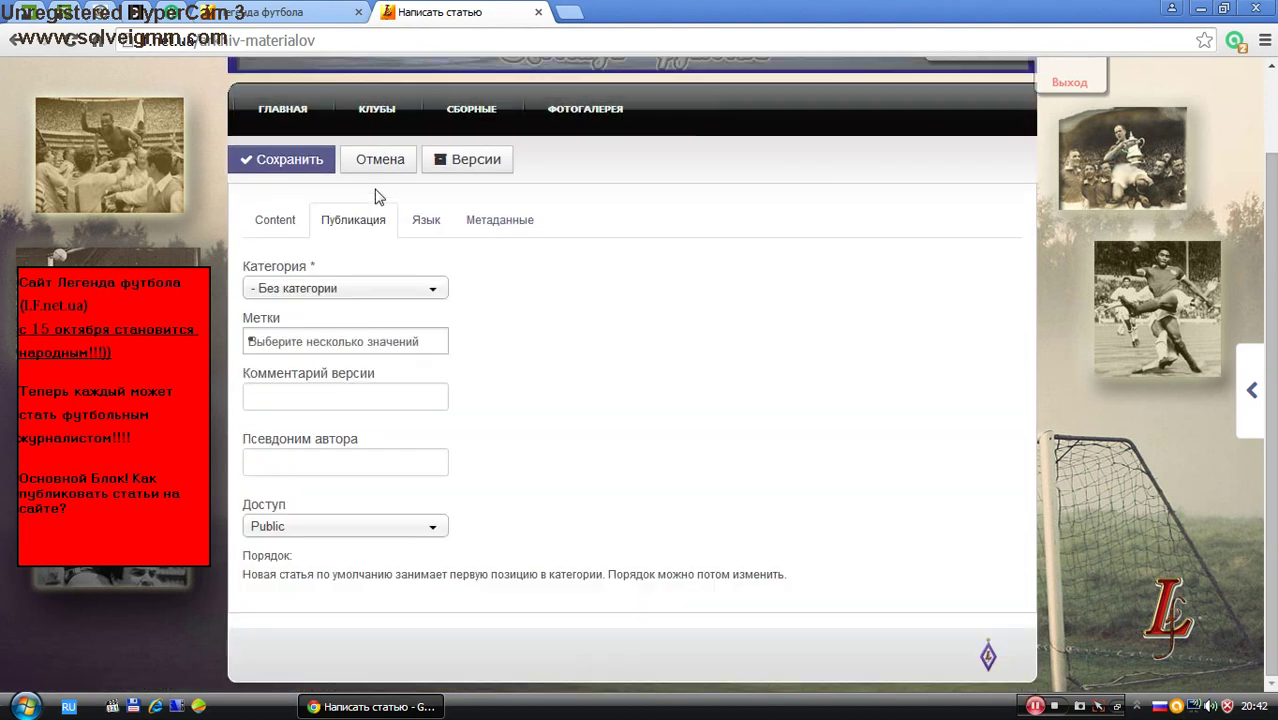
pyautogui.click(358, 290)
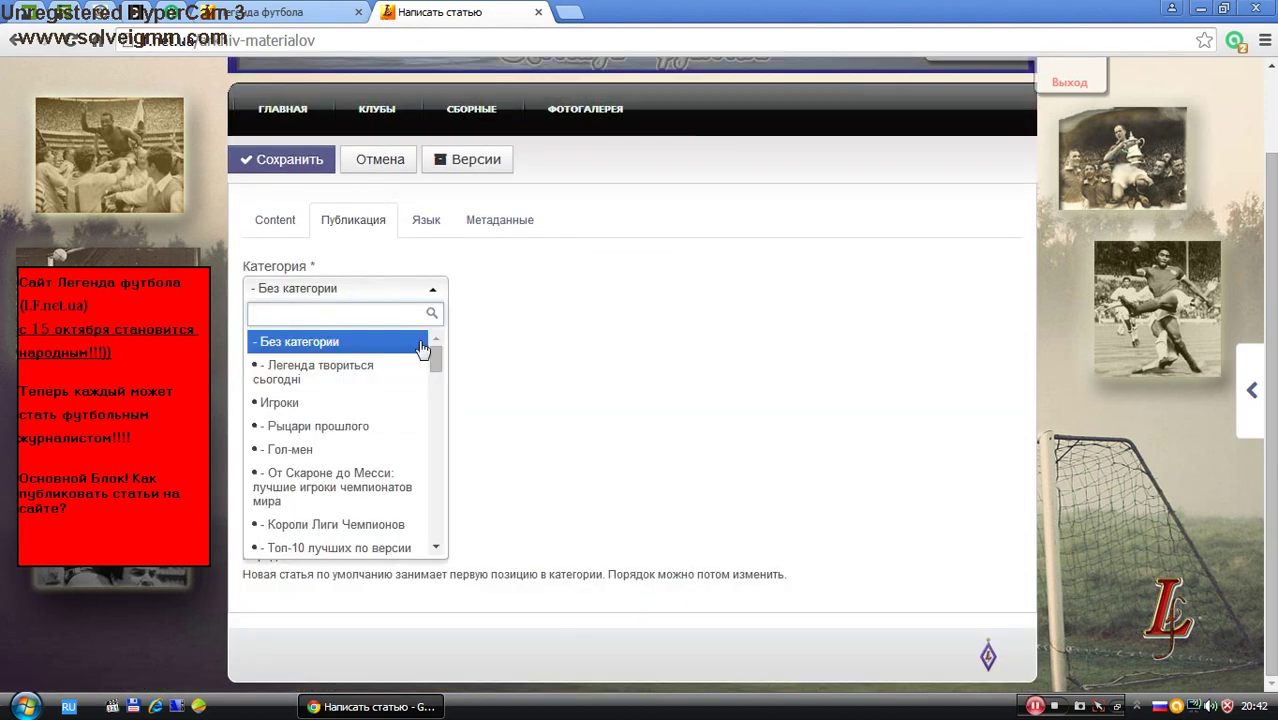
pyautogui.scroll(-3, 435, 380)
pyautogui.moveTo(435, 380); pyautogui.dragTo(436, 548)
pyautogui.scroll(10, 436, 530)
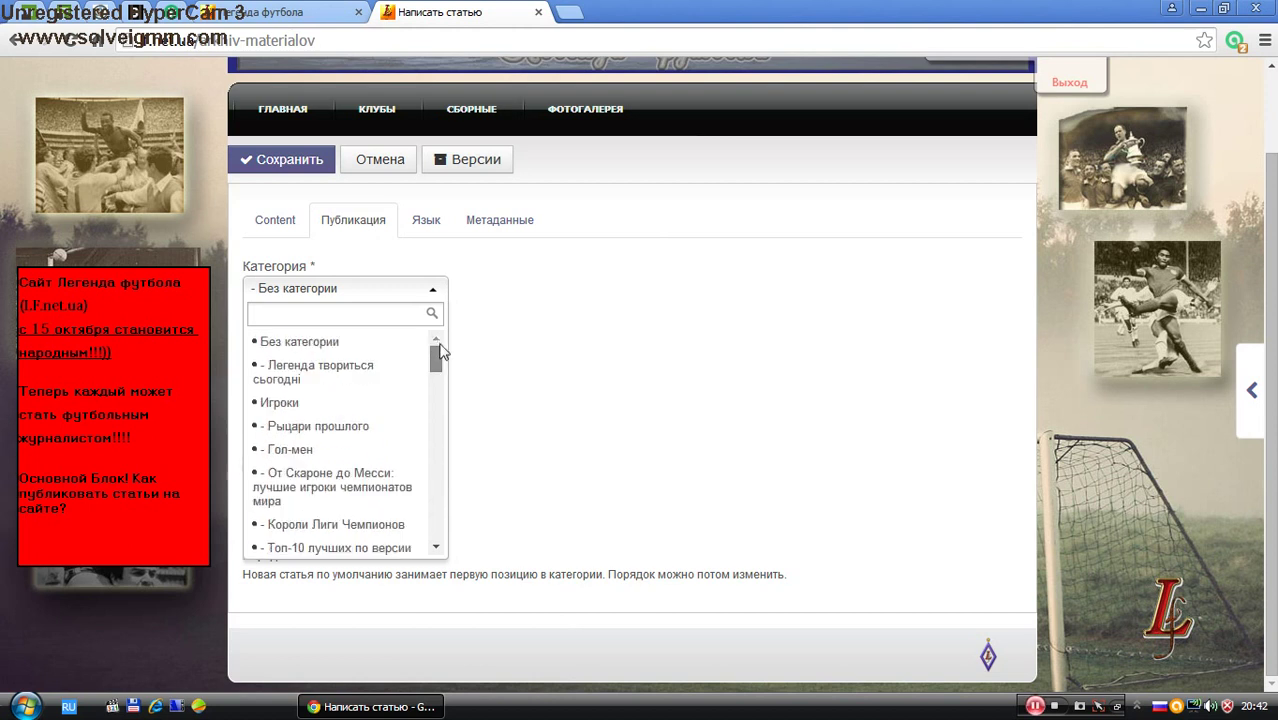
pyautogui.click(336, 450)
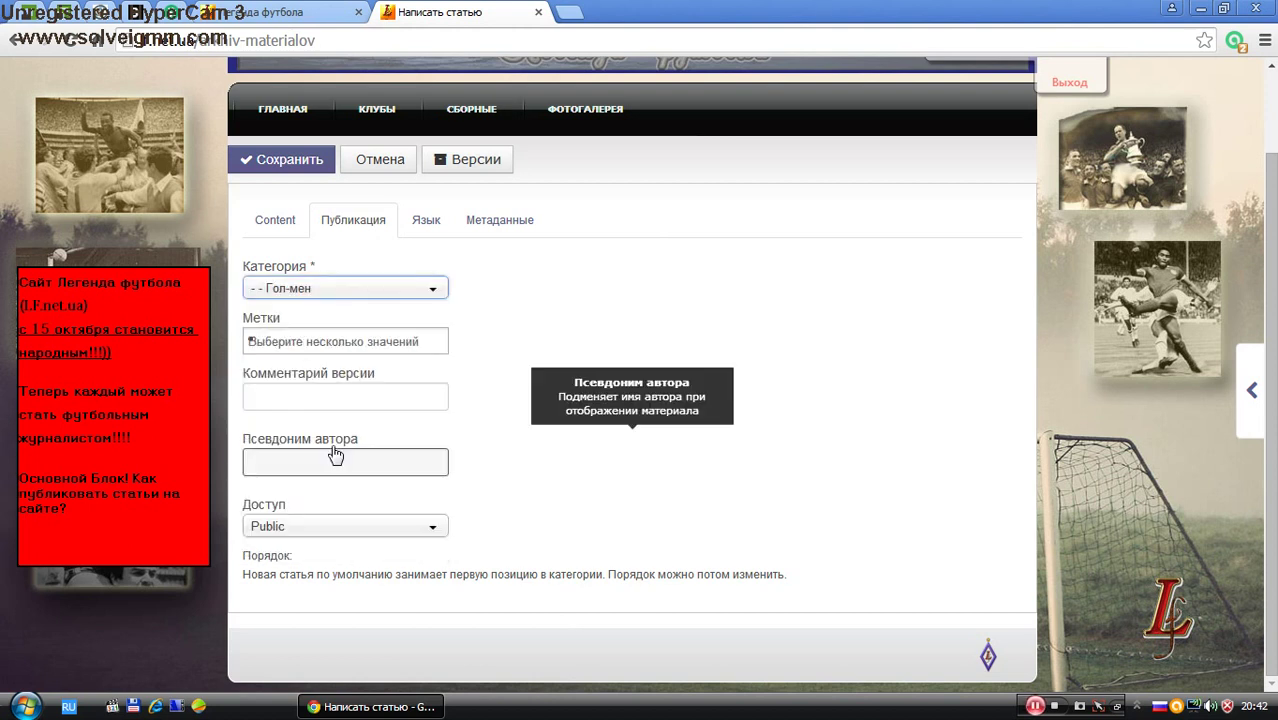
# - Add the tags "Борусия" and "Бавария" to the article
pyautogui.click(362, 341)
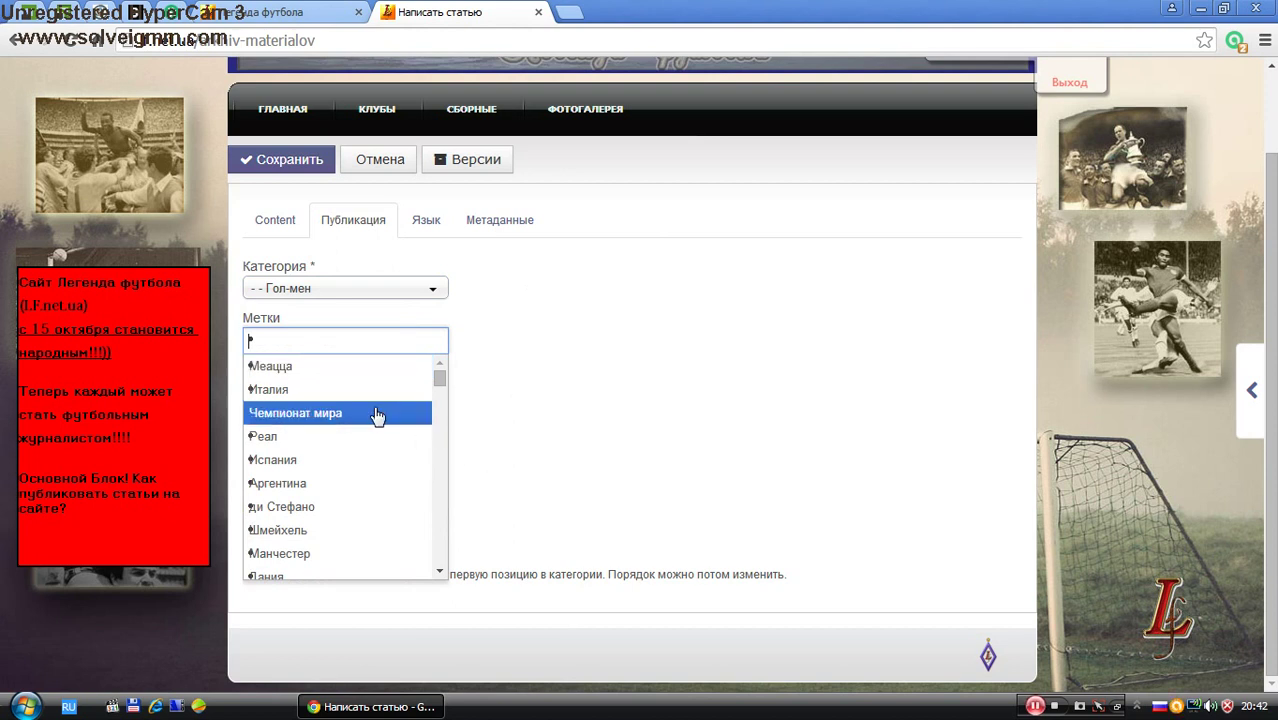
pyautogui.moveTo(440, 379); pyautogui.dragTo(485, 419)
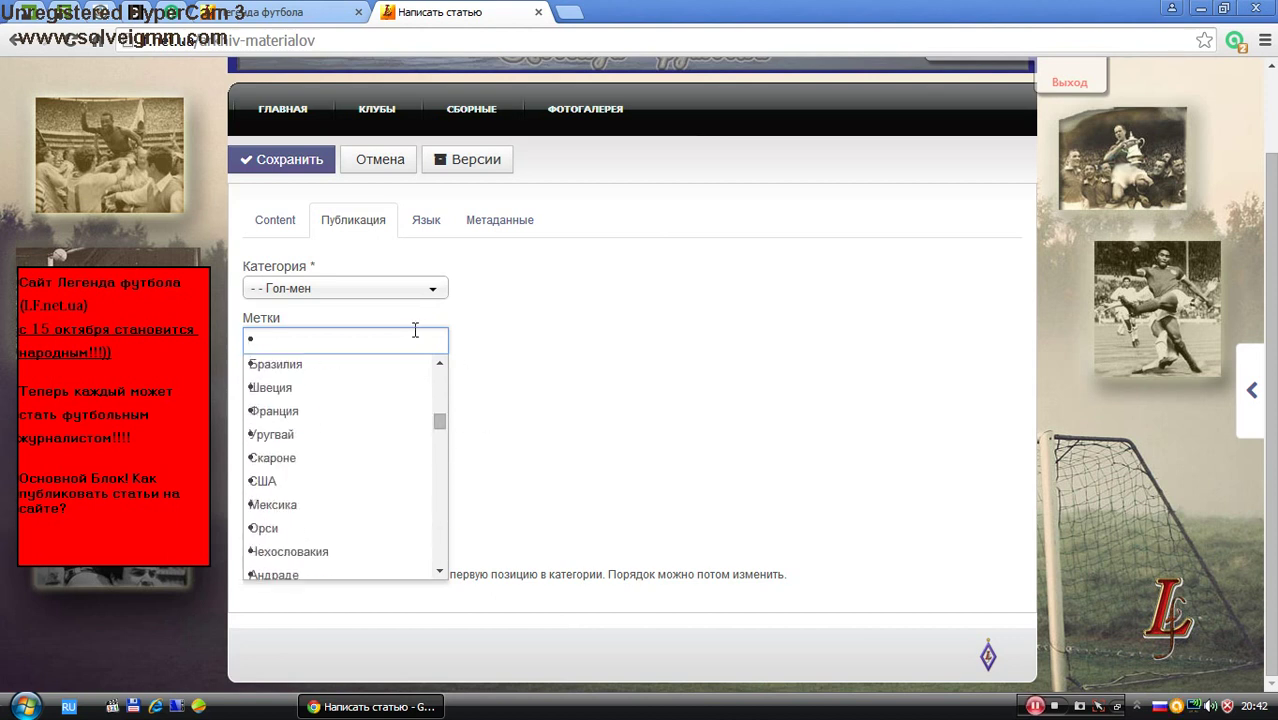
pyautogui.write('б')
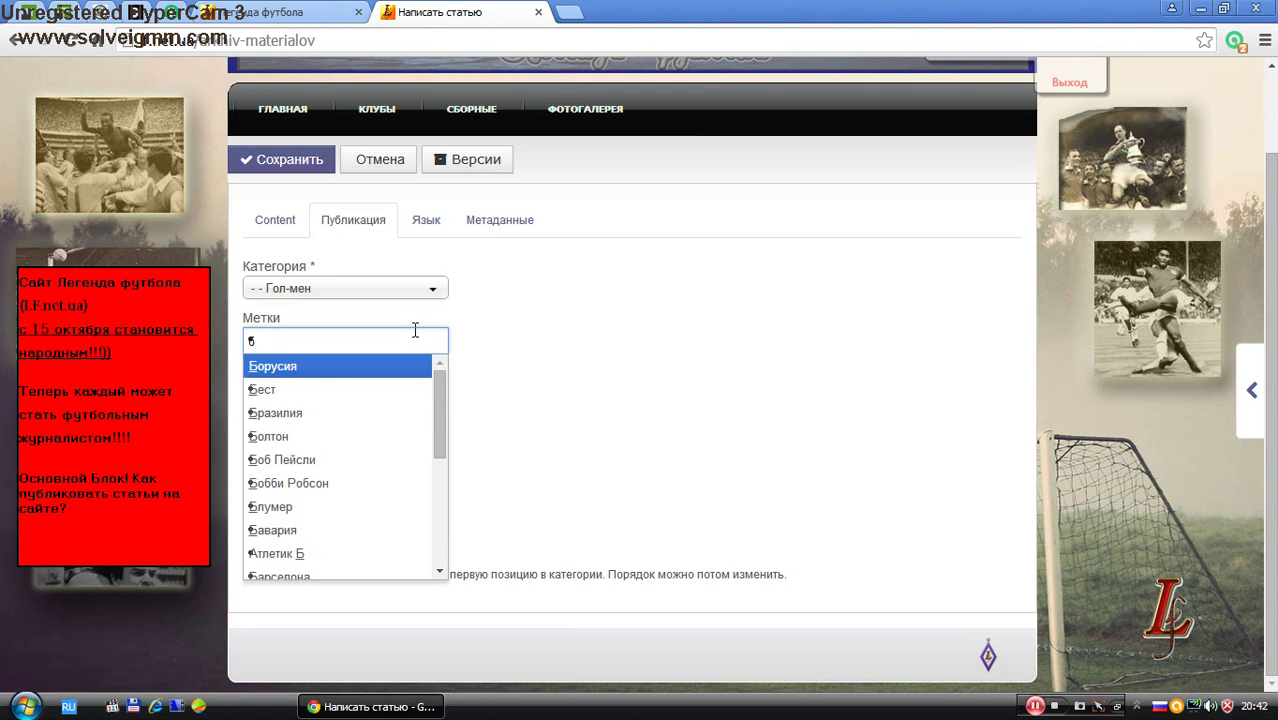
pyautogui.click(372, 370)
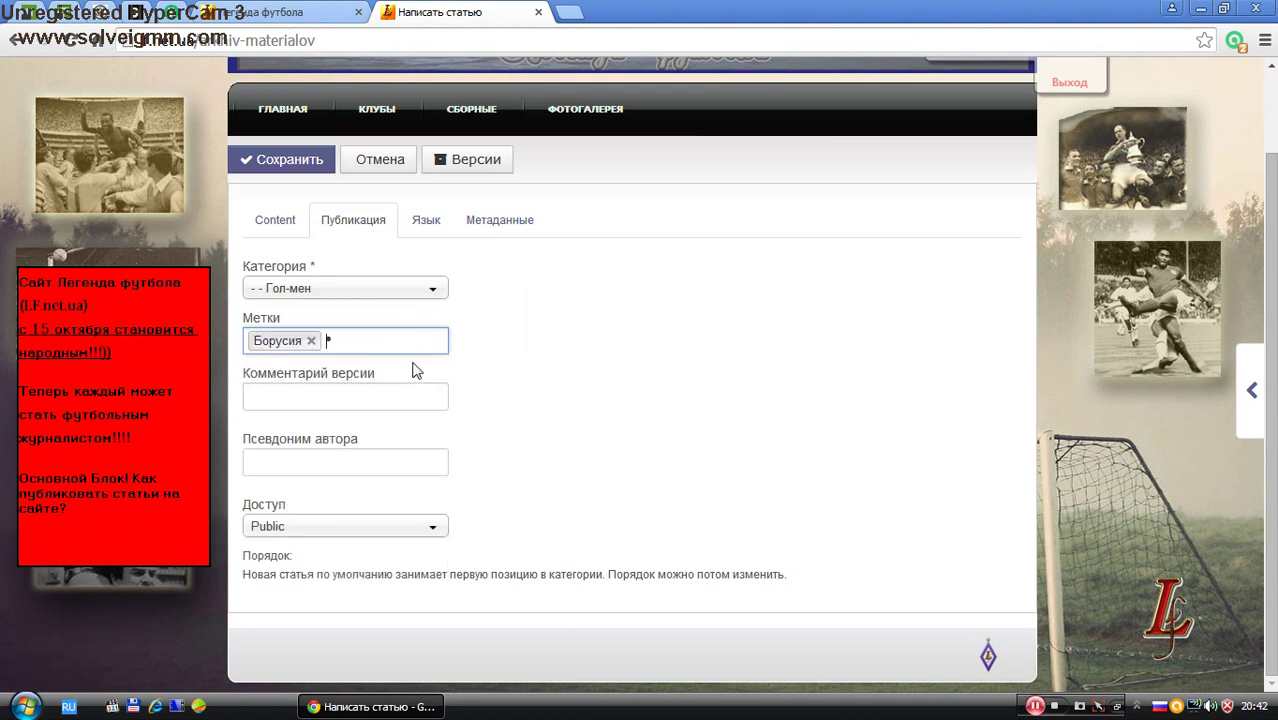
pyautogui.write('б')
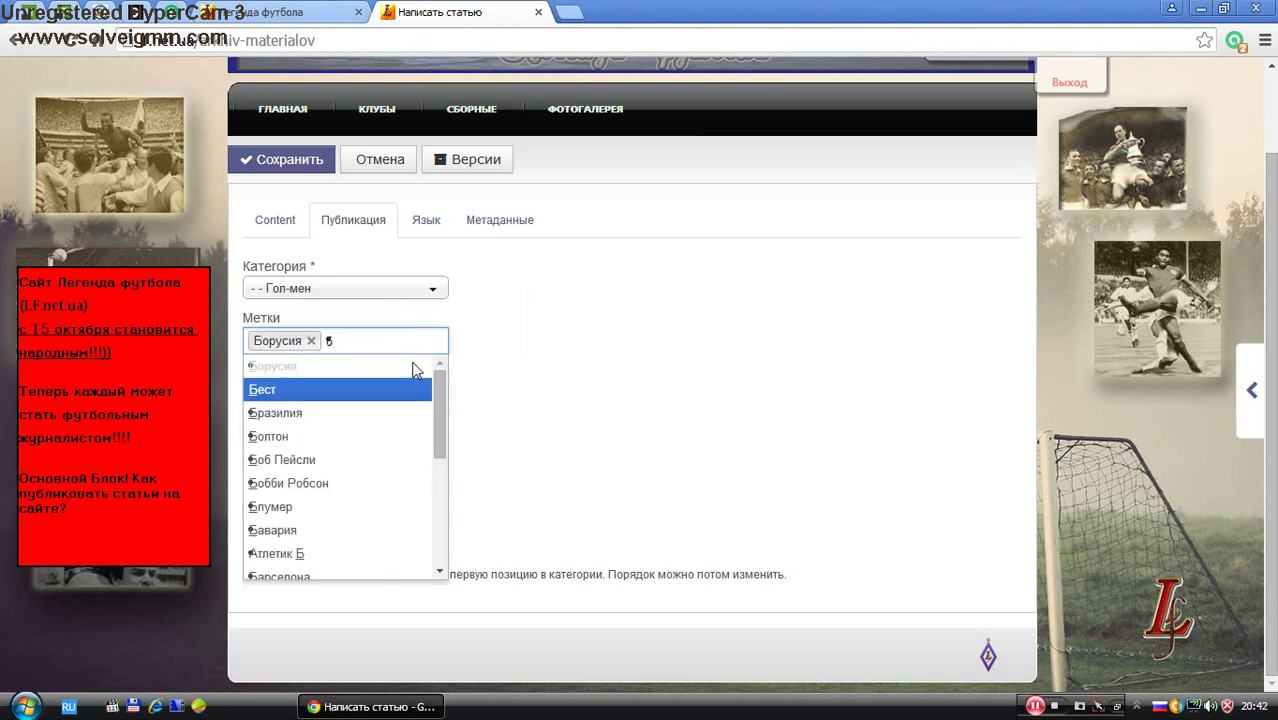
pyautogui.write('ава')
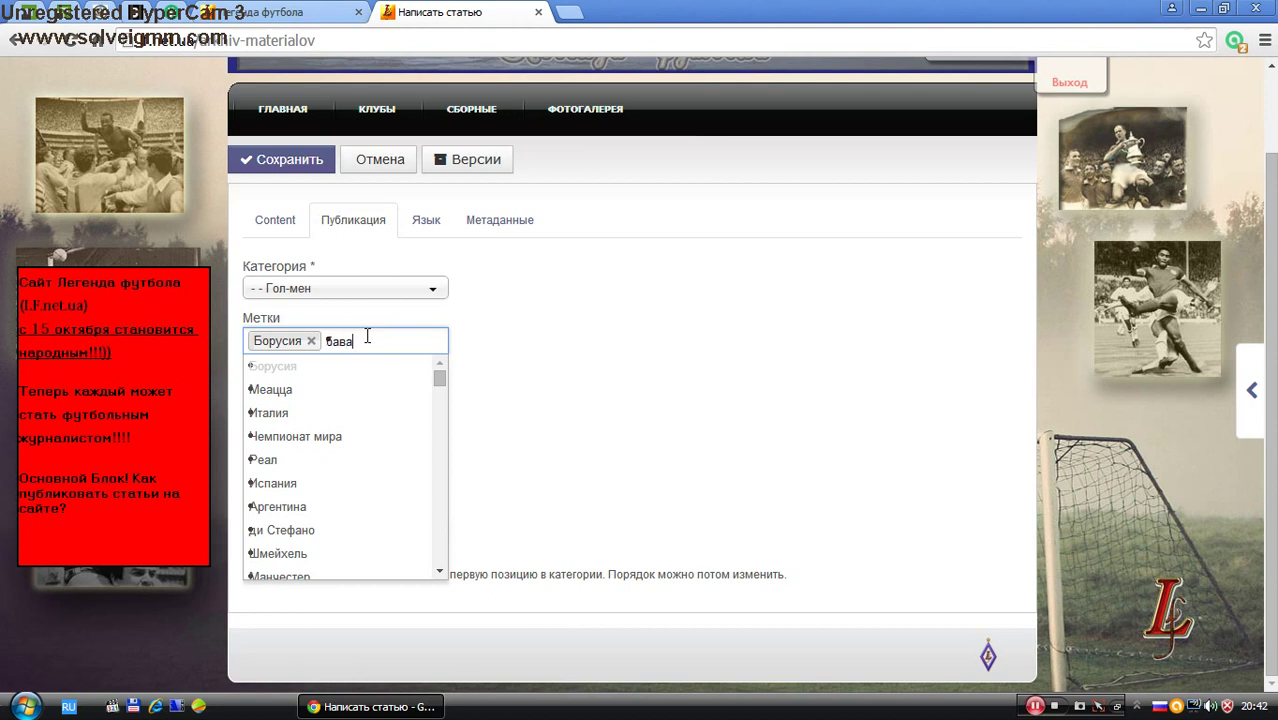
pyautogui.click(343, 367)
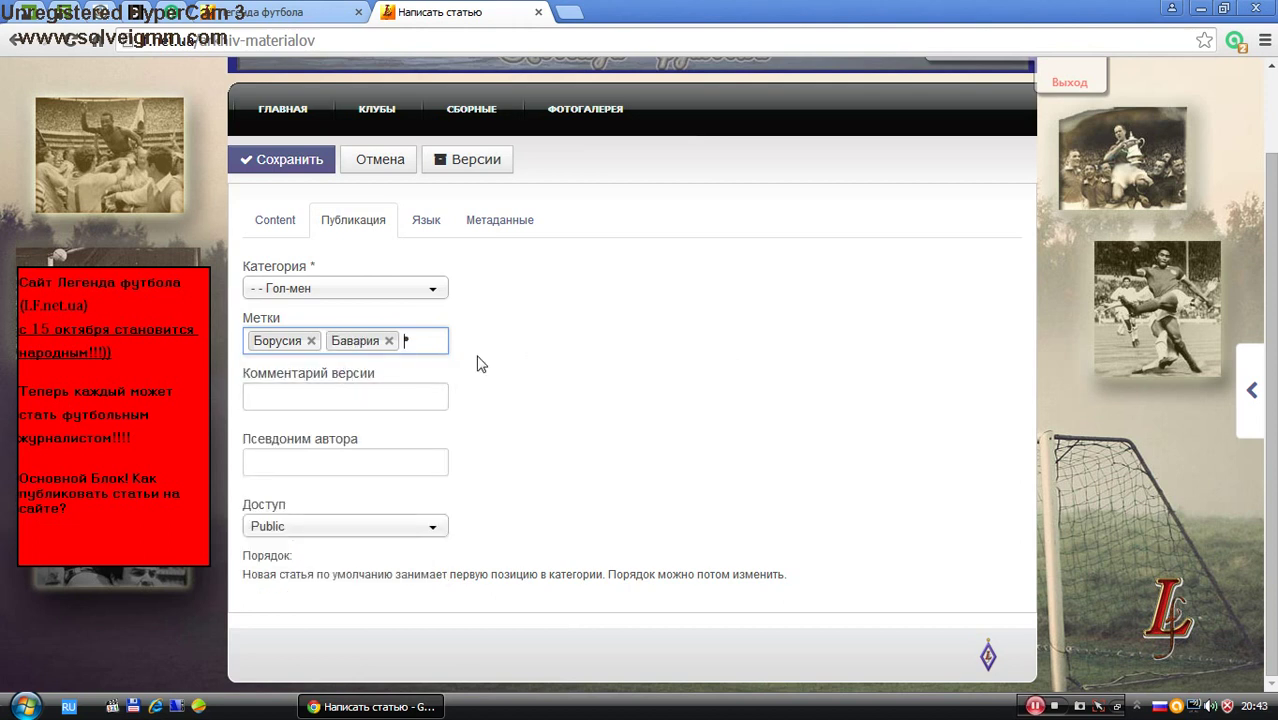
# - Add the tags "Левановски" and "Польша" to the article
pyautogui.write('ле')
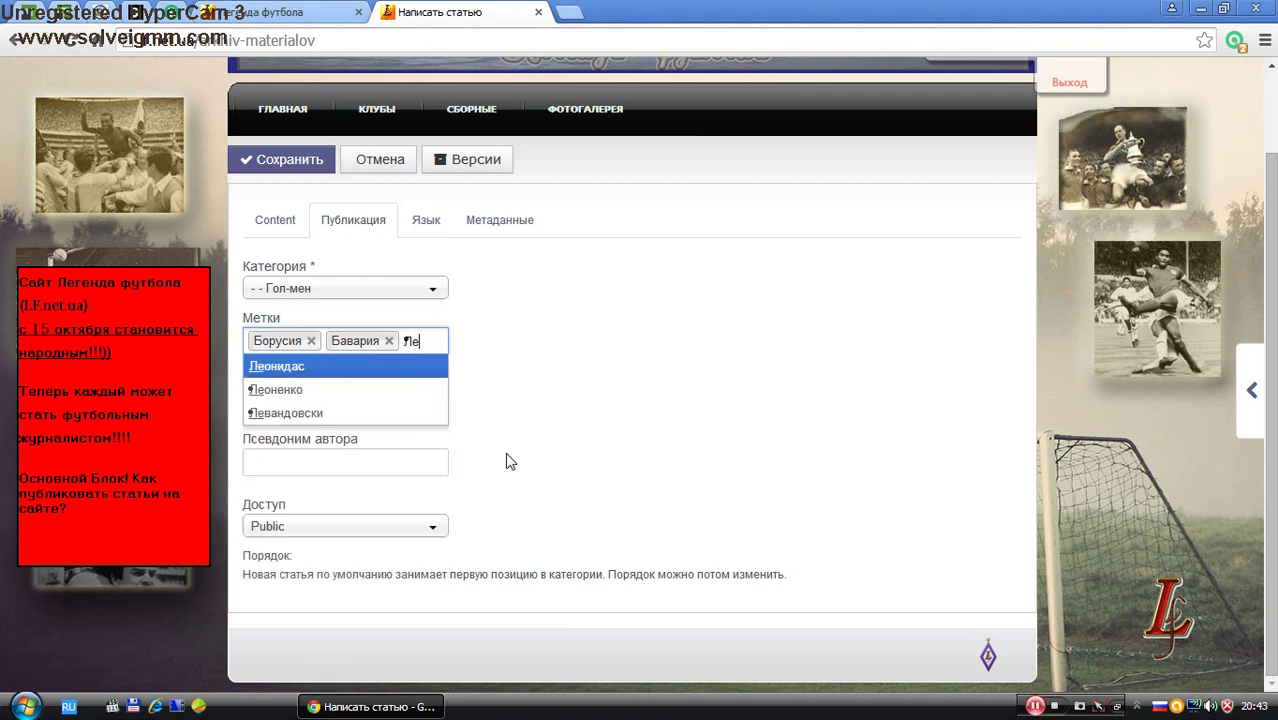
pyautogui.write('ванд')
pyautogui.press('Return')
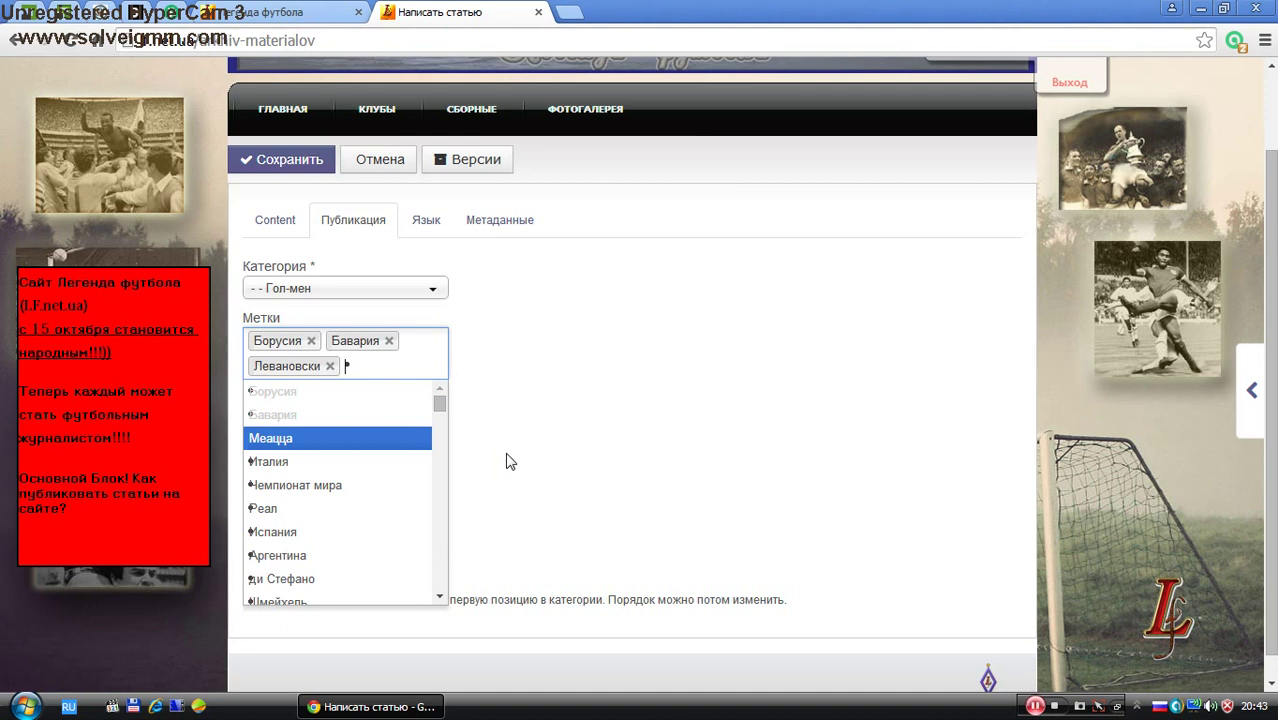
pyautogui.write('Лев')
pyautogui.click(509, 415)
pyautogui.click(407, 372)
pyautogui.write('Польша')
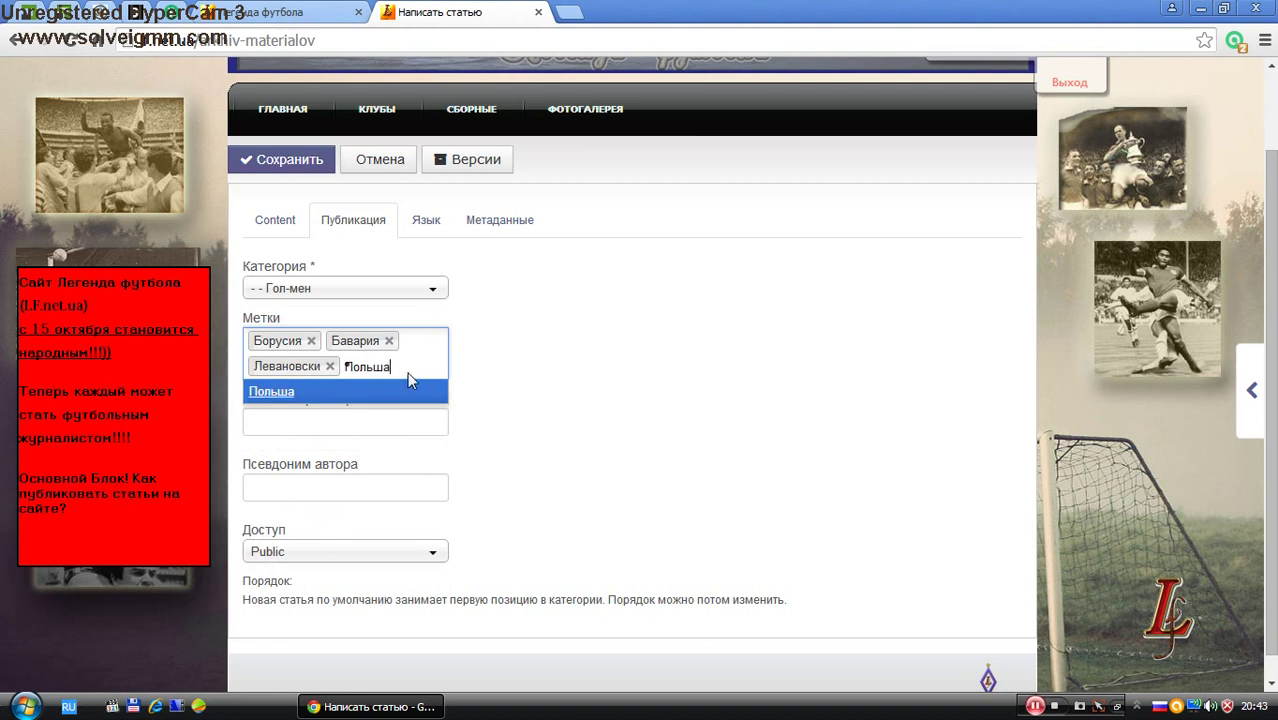
pyautogui.press('Return')
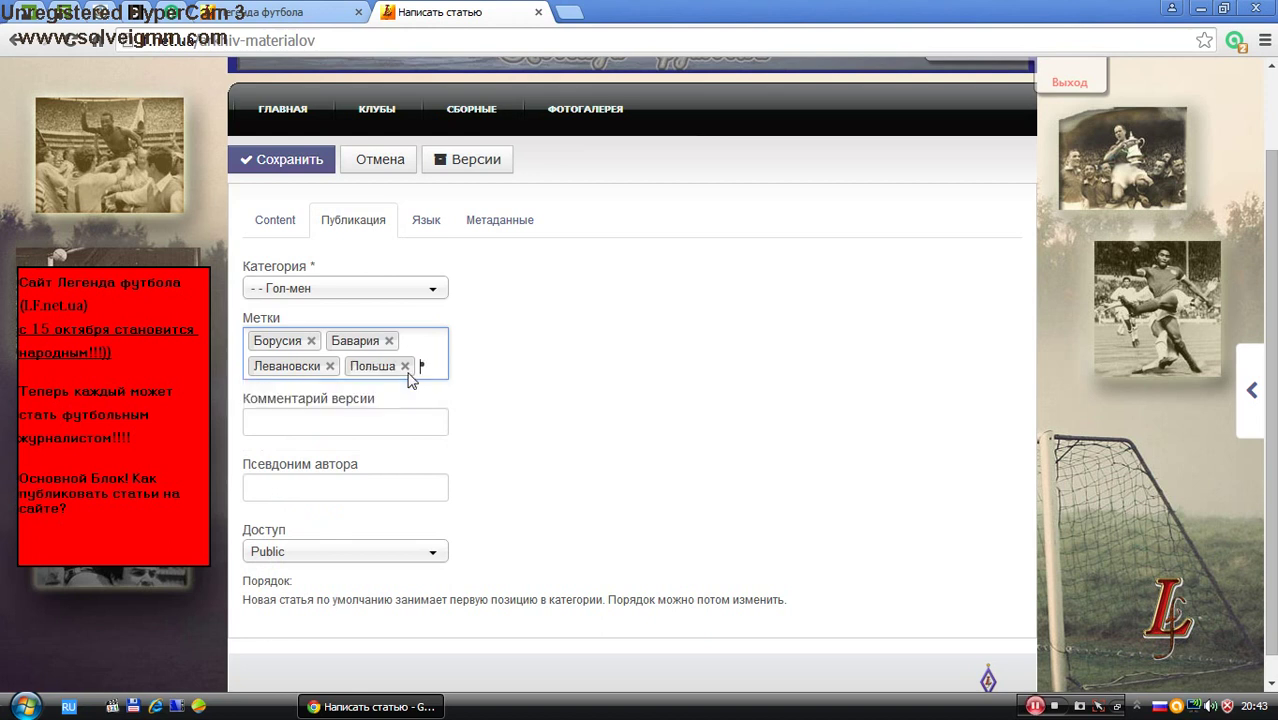
# - Set the author's pseudonym to "zip" and choose Public as the article's access level
pyautogui.click(408, 421)
pyautogui.click(365, 494)
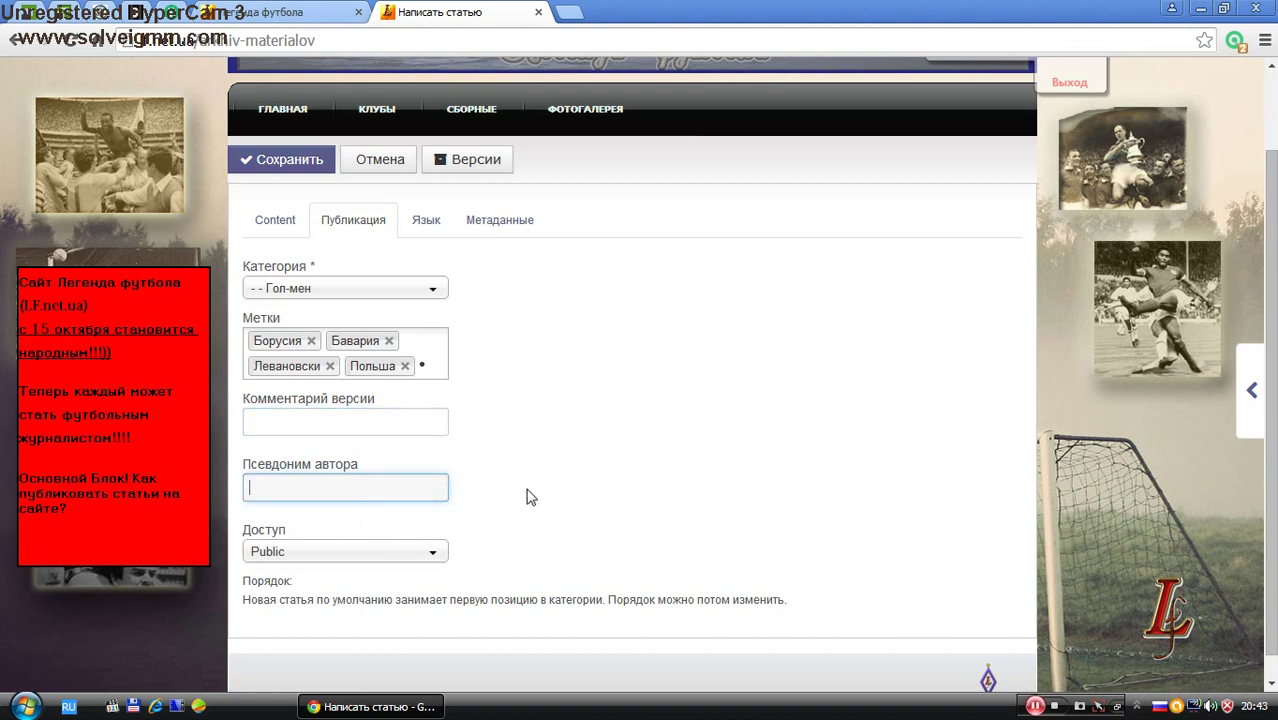
pyautogui.hotkey('alt', 'shift')
pyautogui.scroll(-1, 600, 580)
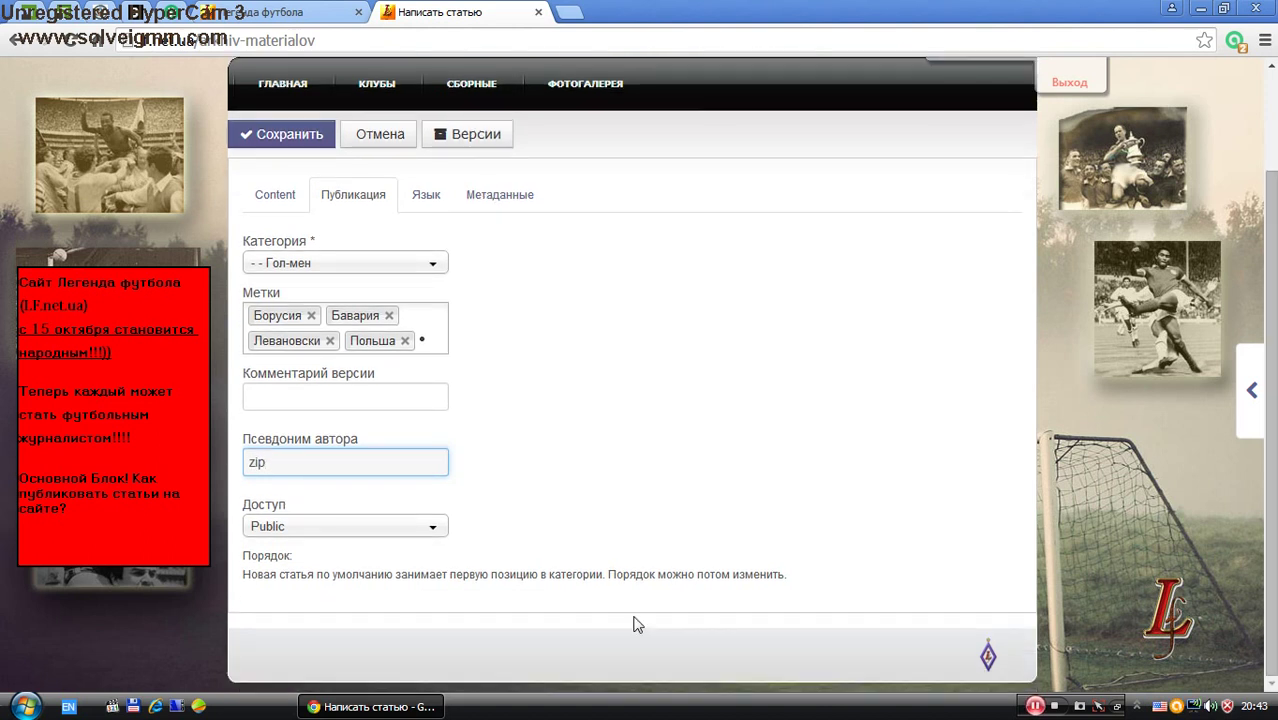
pyautogui.click(436, 528)
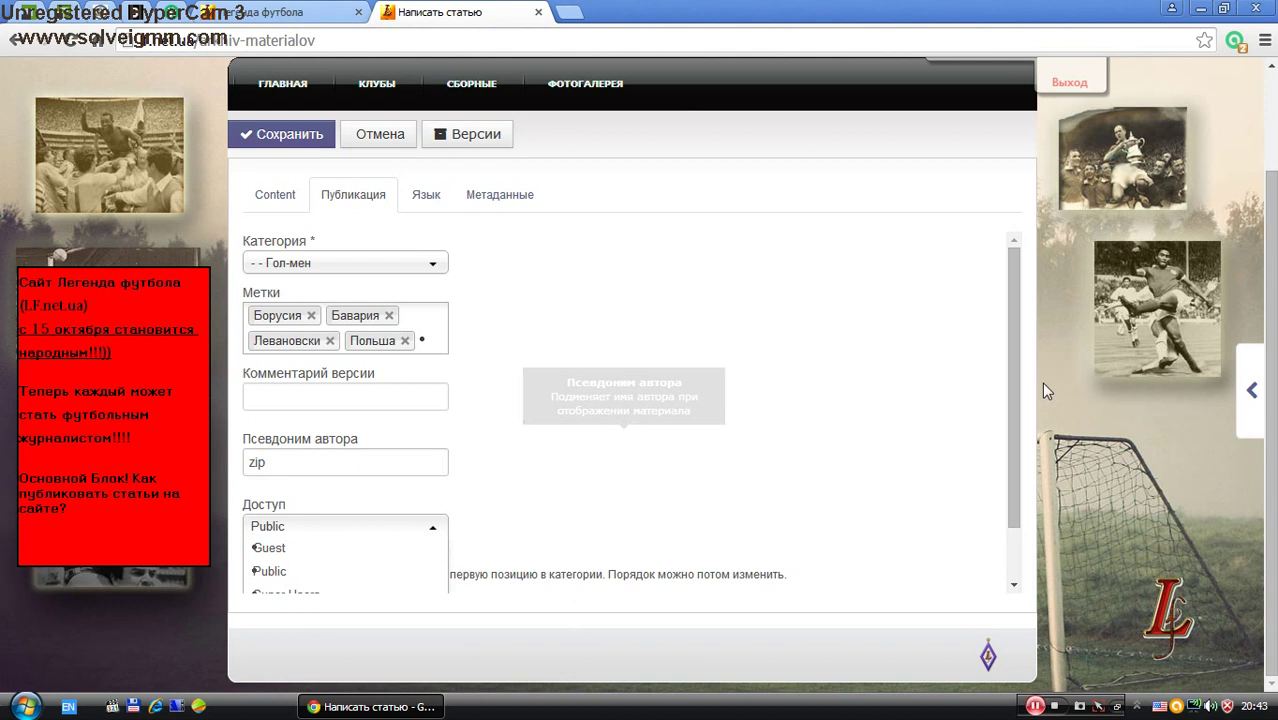
pyautogui.moveTo(1011, 410); pyautogui.dragTo(1008, 502)
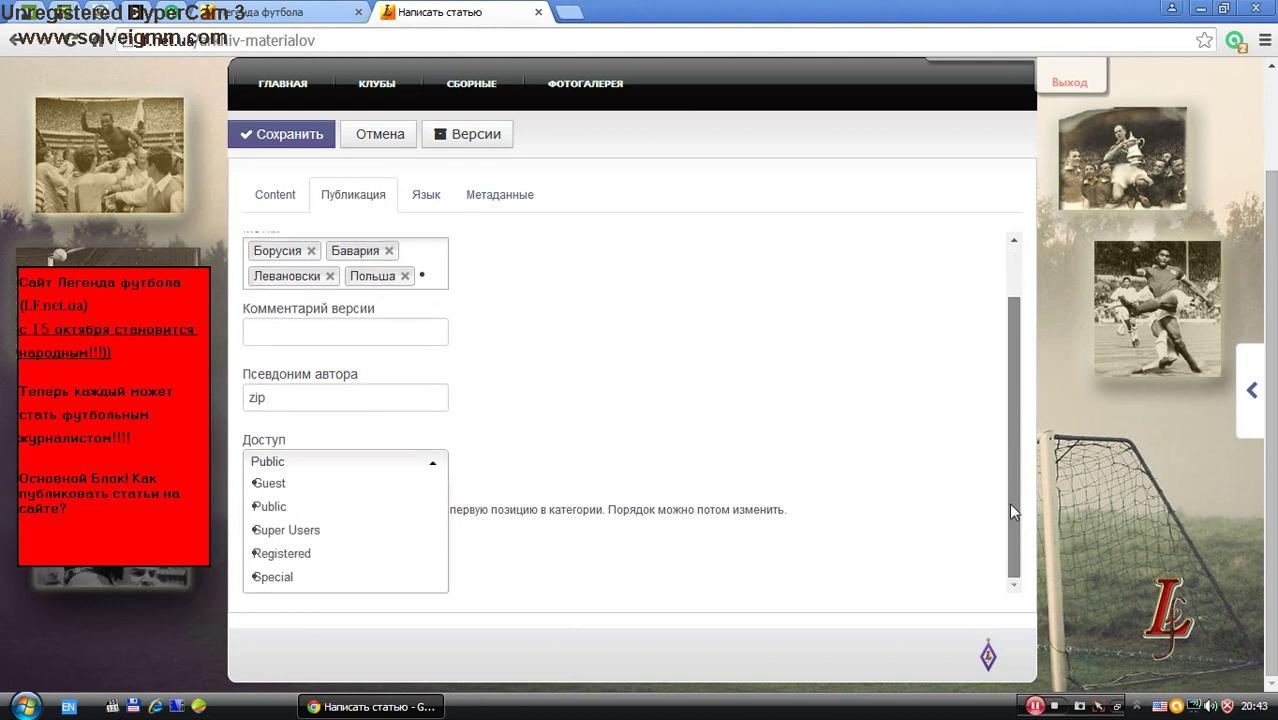
pyautogui.click(428, 520)
# - Set the article's language to Russian
pyautogui.click(437, 206)
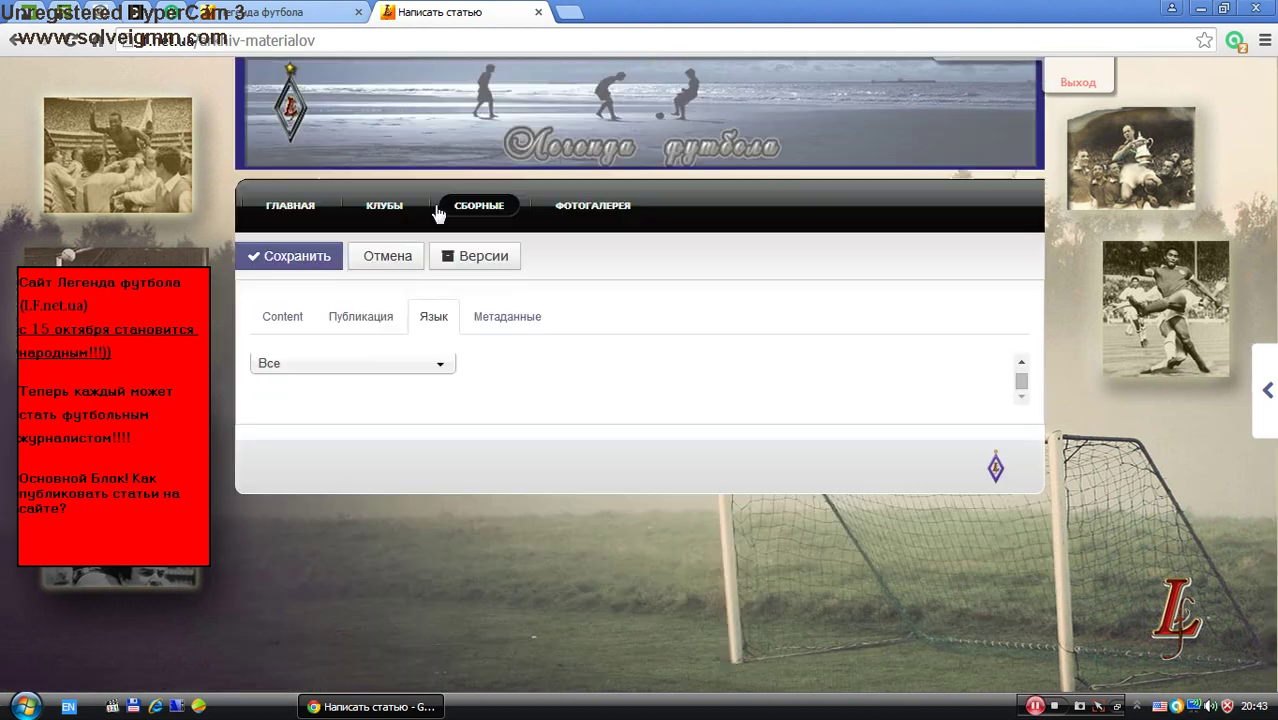
pyautogui.click(439, 365)
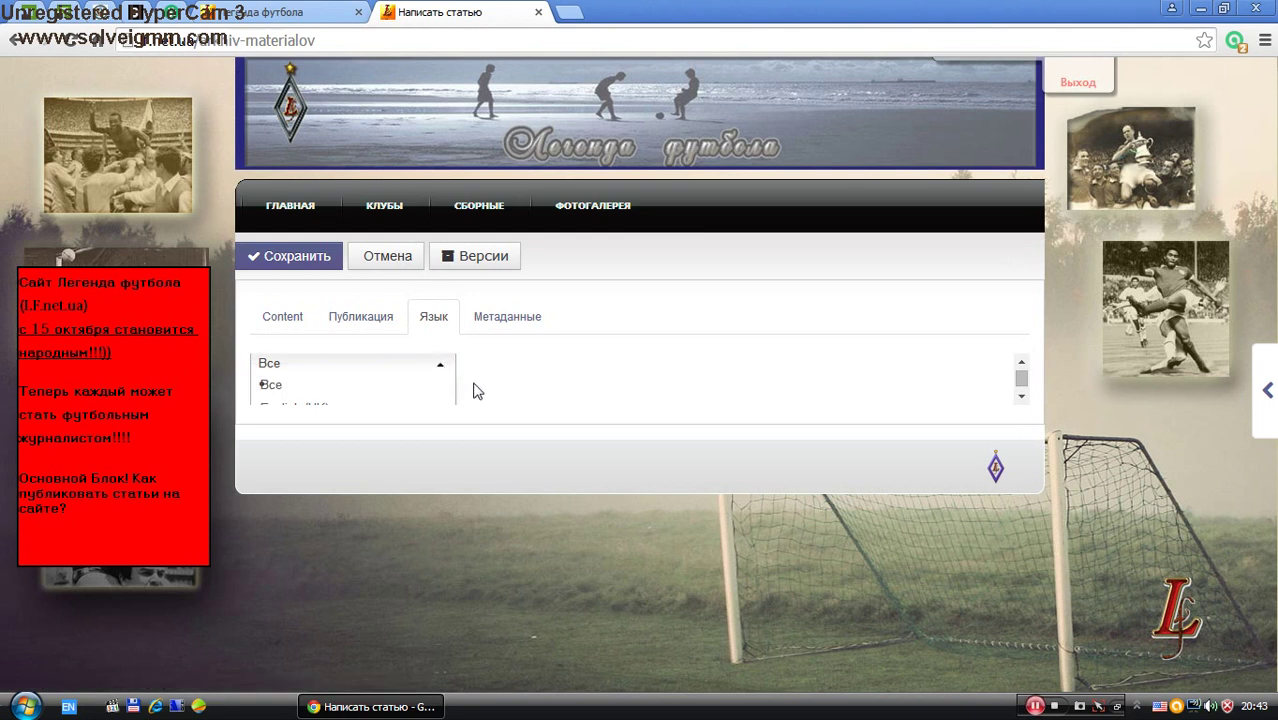
pyautogui.click(1021, 397)
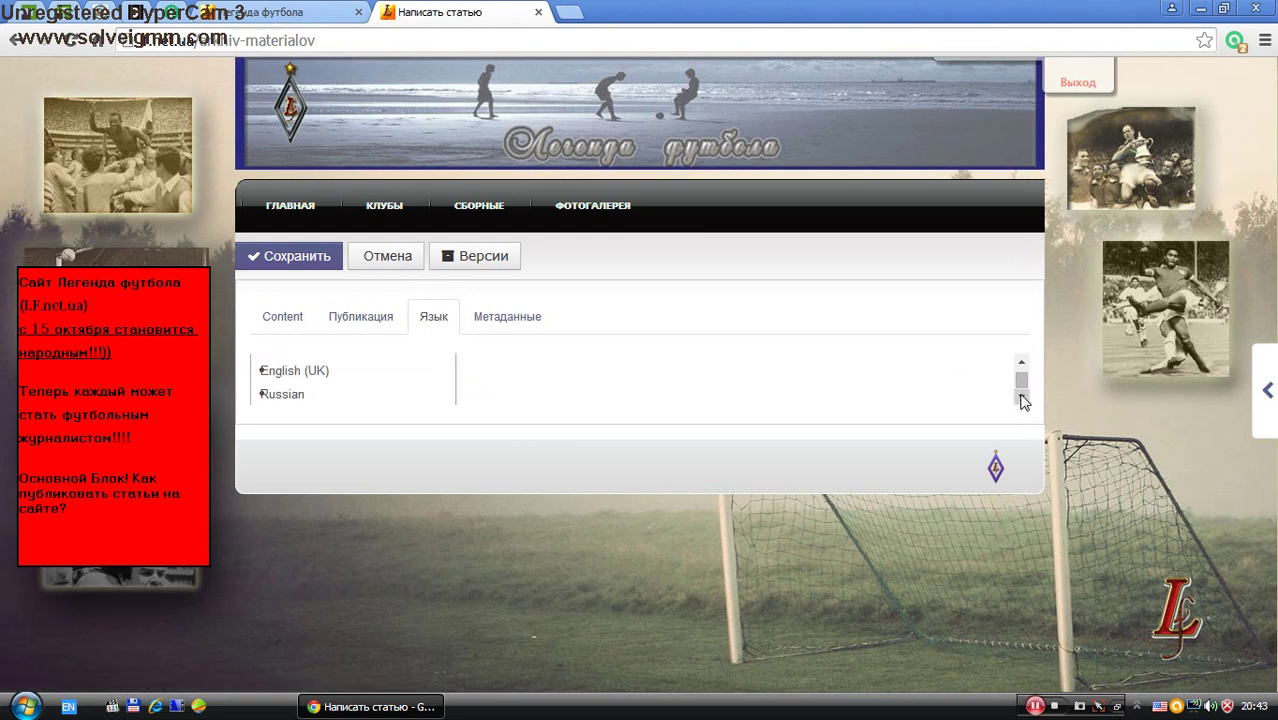
pyautogui.click(420, 394)
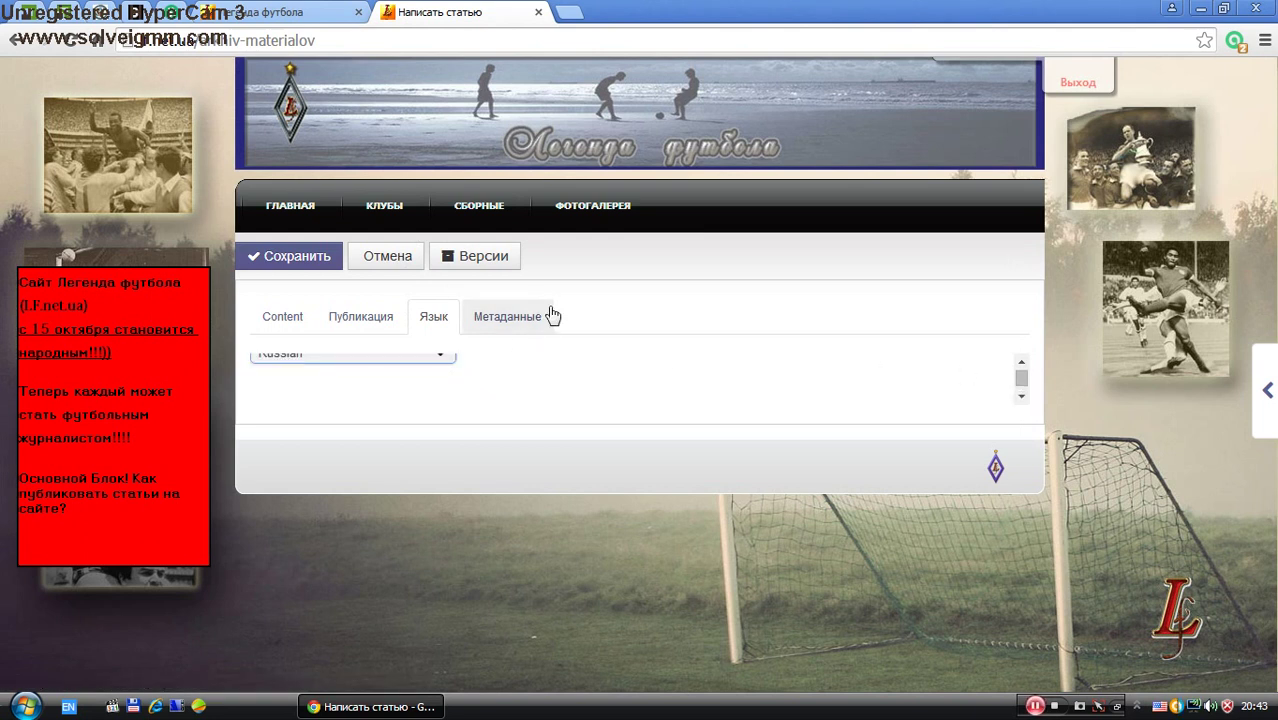
# - Enter the meta description "Это история об одном из лучших футболистов в истории Польши" in the article's metadata
pyautogui.click(551, 316)
pyautogui.click(375, 388)
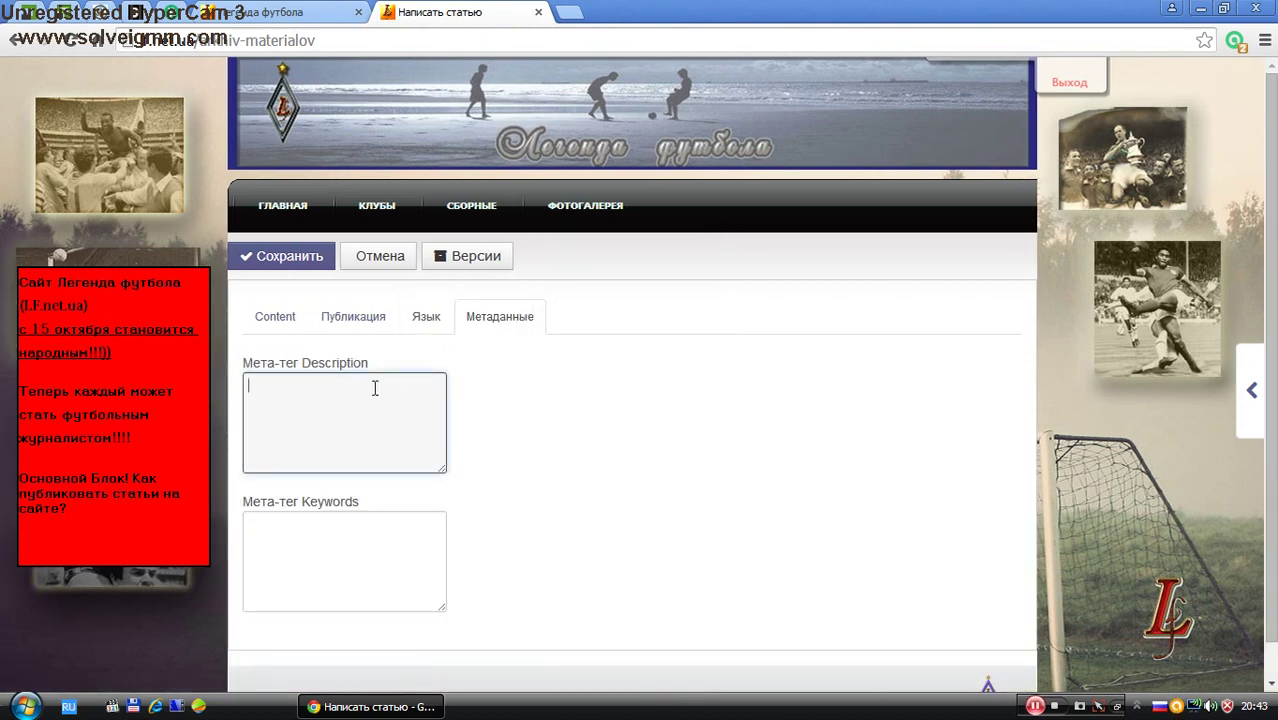
pyautogui.write('Это истор')
pyautogui.press('BackSpace')
pyautogui.write('и я')
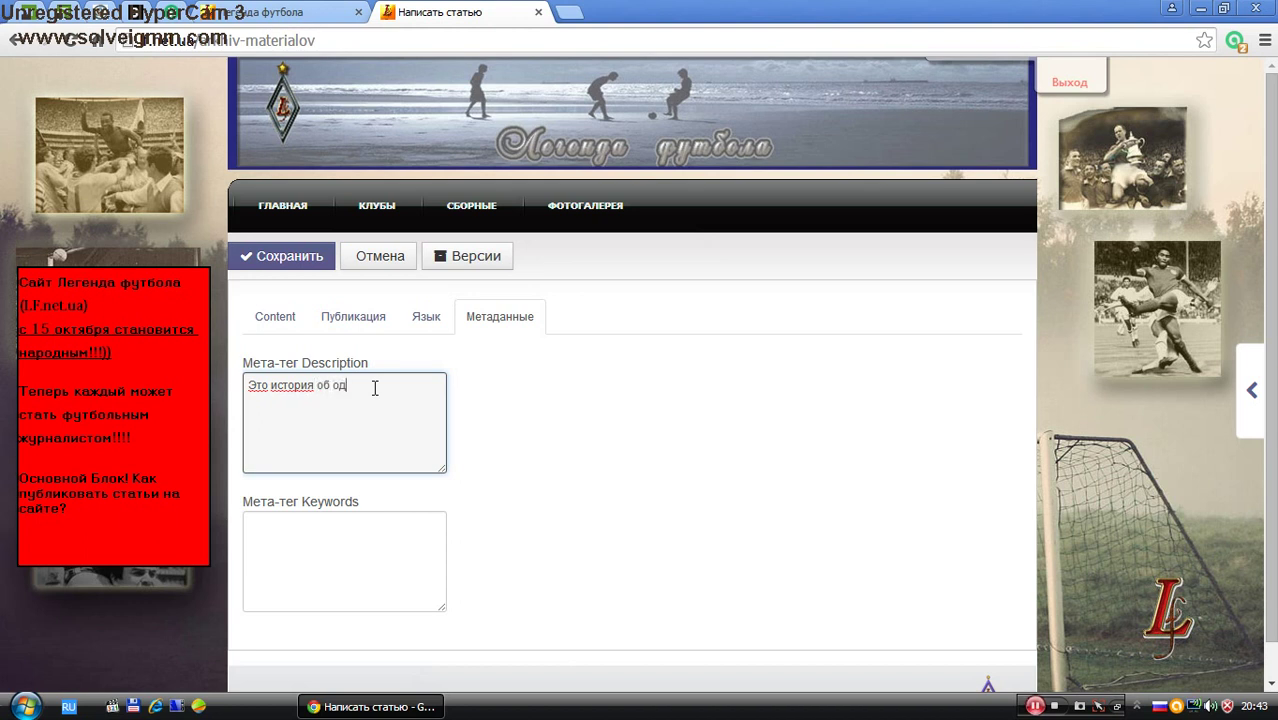
pyautogui.write('об одном из лучших форвард')
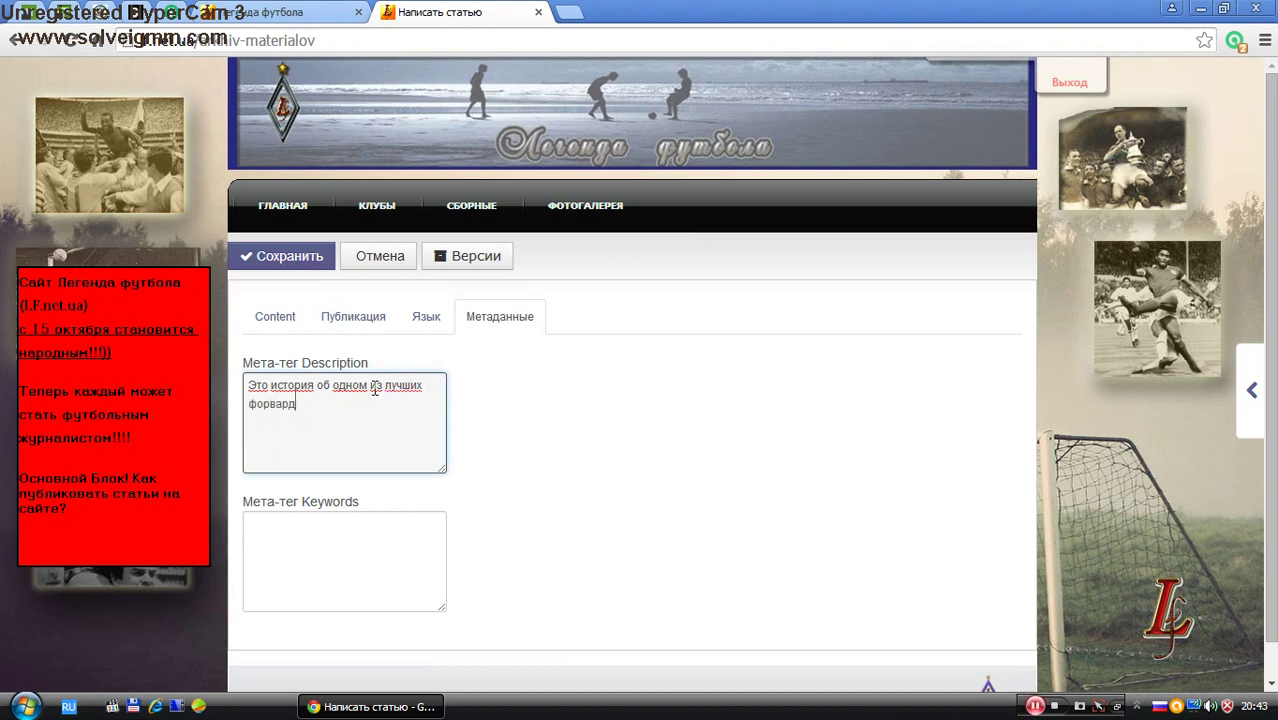
pyautogui.press('BackSpace')
pyautogui.press('BackSpace')
pyautogui.press('BackSpace')
pyautogui.press('BackSpace')
pyautogui.press('BackSpace')
pyautogui.press('BackSpace')
pyautogui.press('BackSpace')
pyautogui.press('BackSpace')
pyautogui.press('BackSpace')
pyautogui.write('утболистов в ')
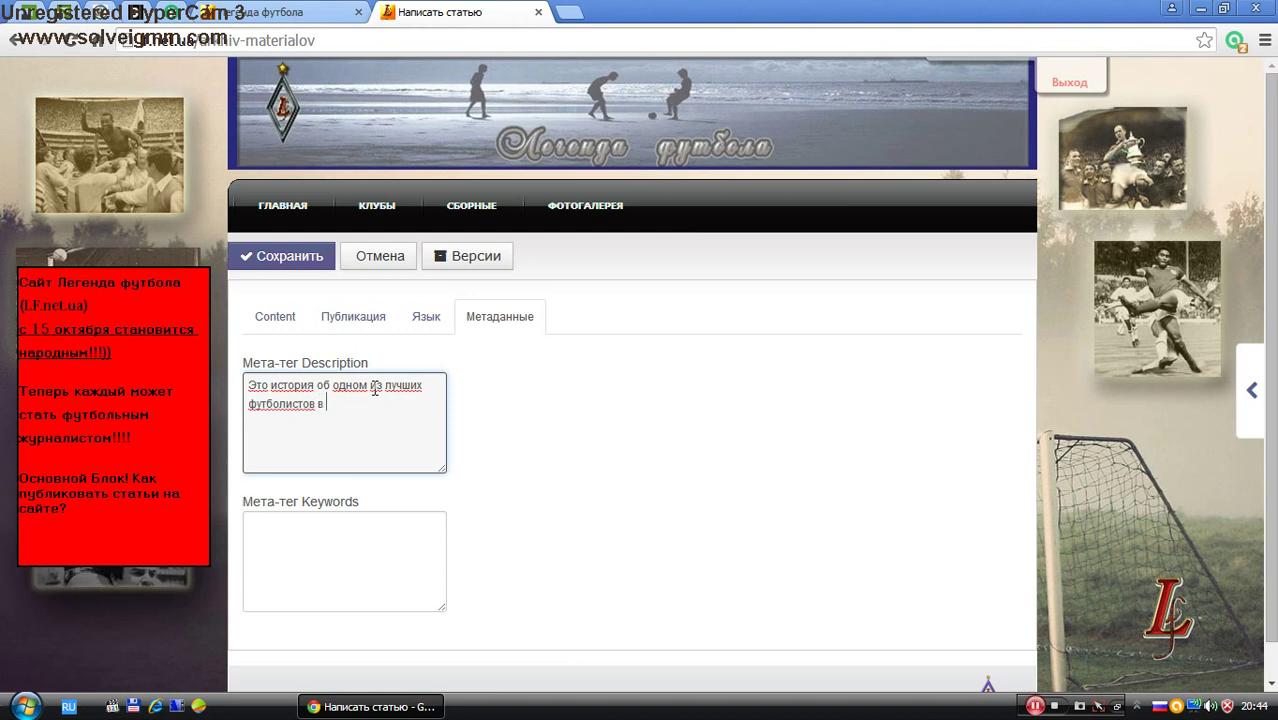
pyautogui.write('истории Польши')
# - Fill the meta keywords with "Левандовски, сборная Польши по футболу, форвард Баварии,"
pyautogui.click(351, 563)
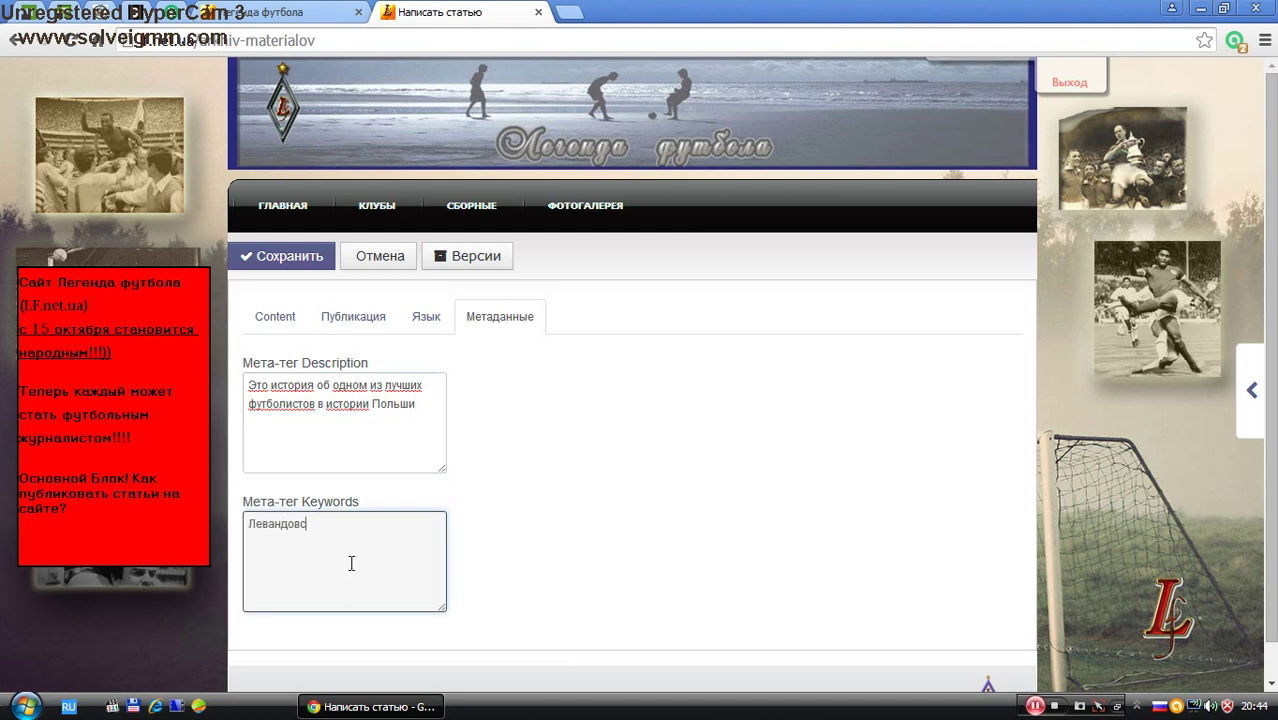
pyautogui.write('Левандовски, сборная ')
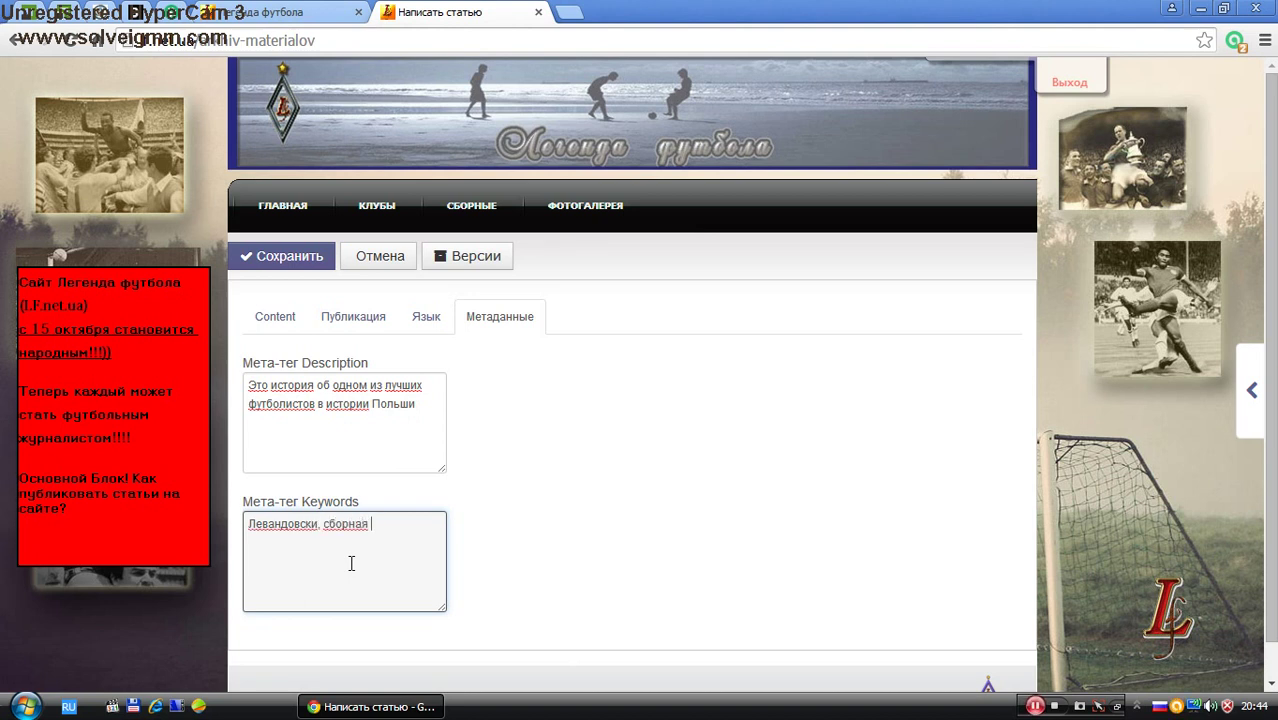
pyautogui.write('Польши по футболу')
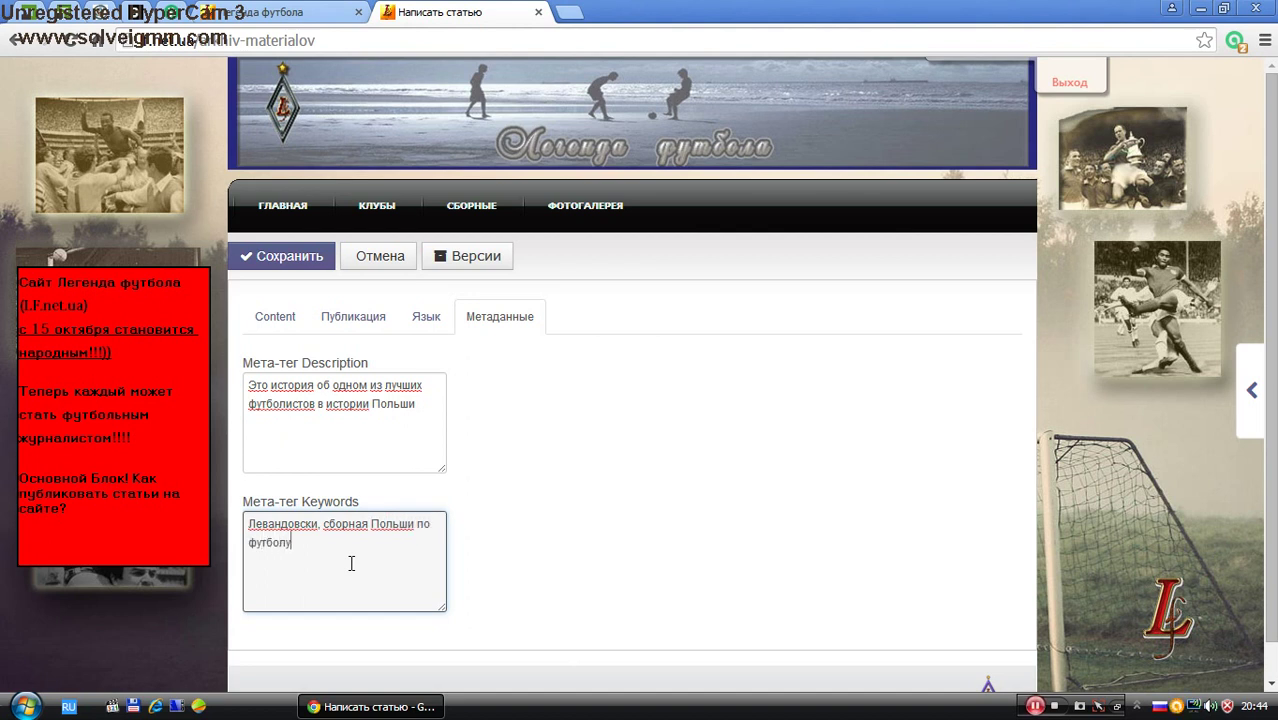
pyautogui.write(', форвард Бе')
pyautogui.write('в')
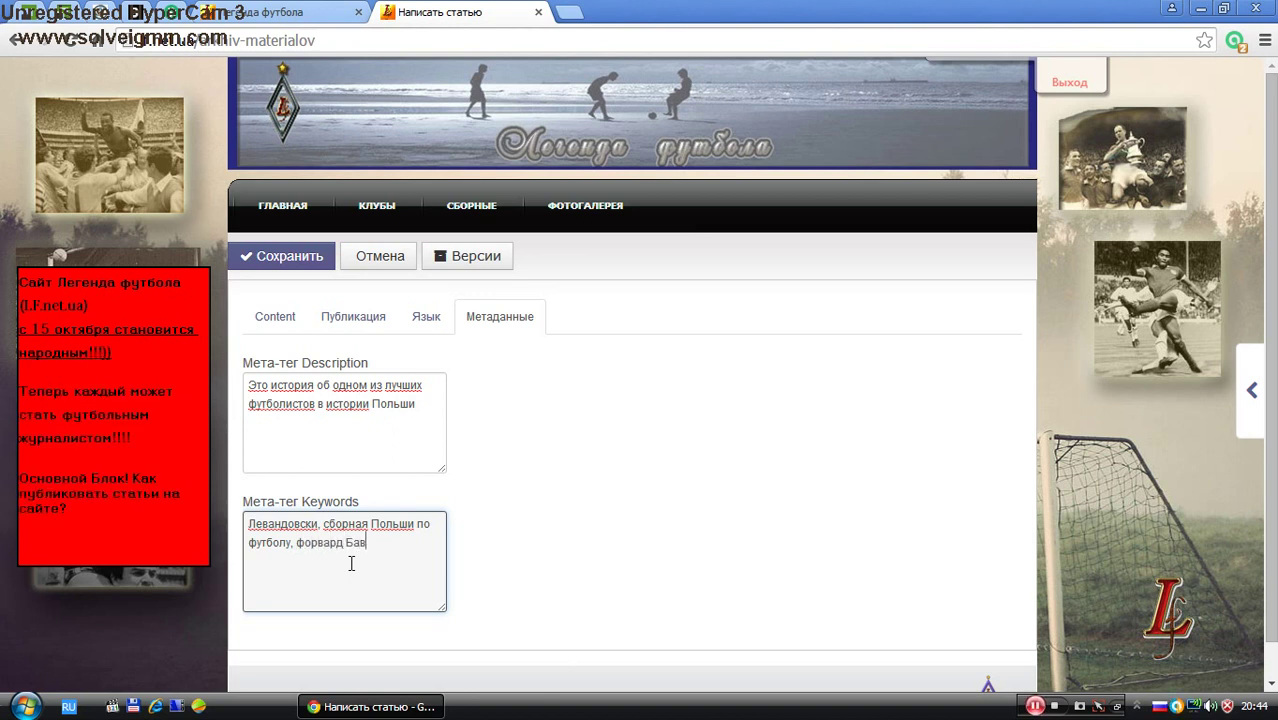
pyautogui.write('арии')
# - Recheck the article's language, publication settings and content, and save the article
pyautogui.scroll(-1, 520, 390)
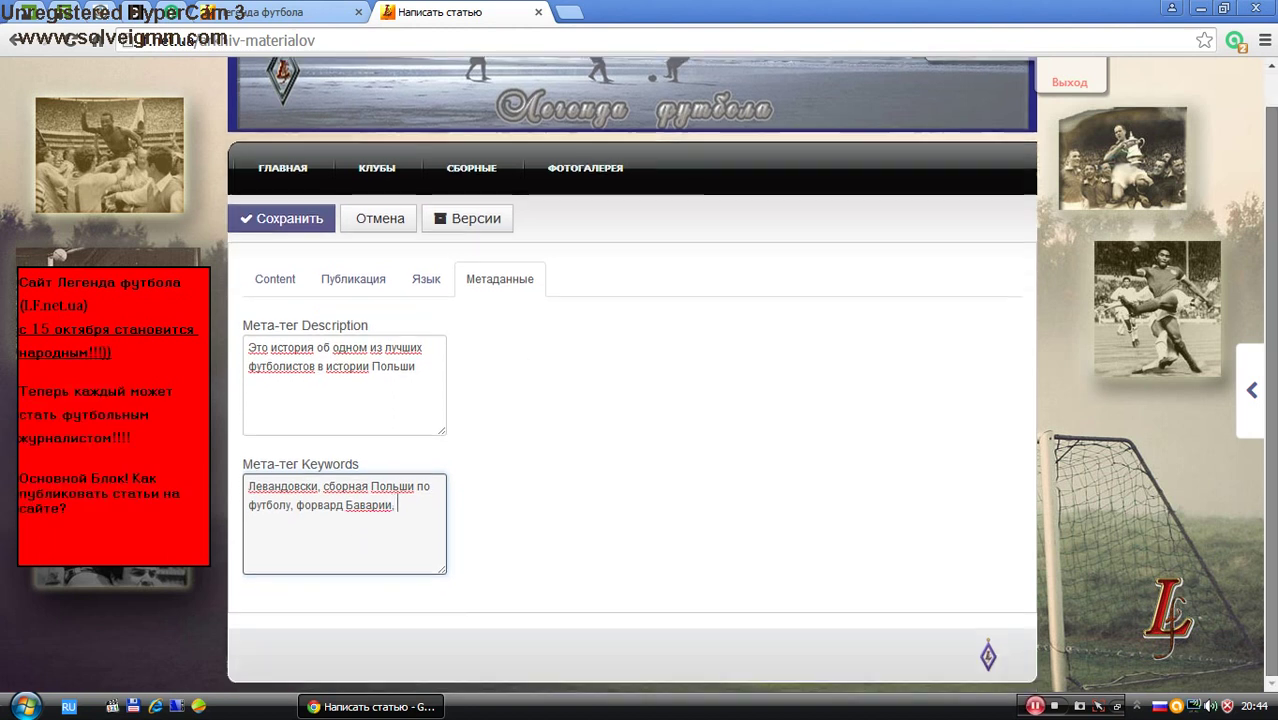
pyautogui.click(422, 280)
pyautogui.click(363, 314)
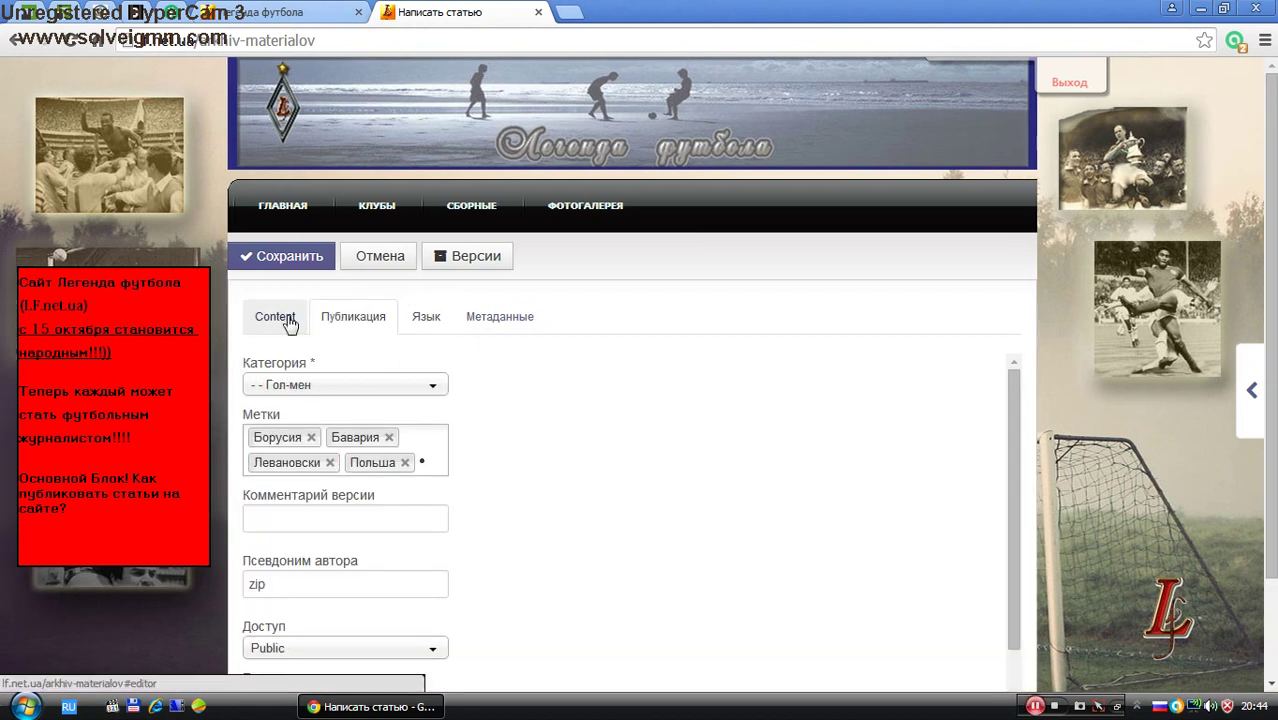
pyautogui.click(286, 318)
pyautogui.scroll(-5, 630, 400)
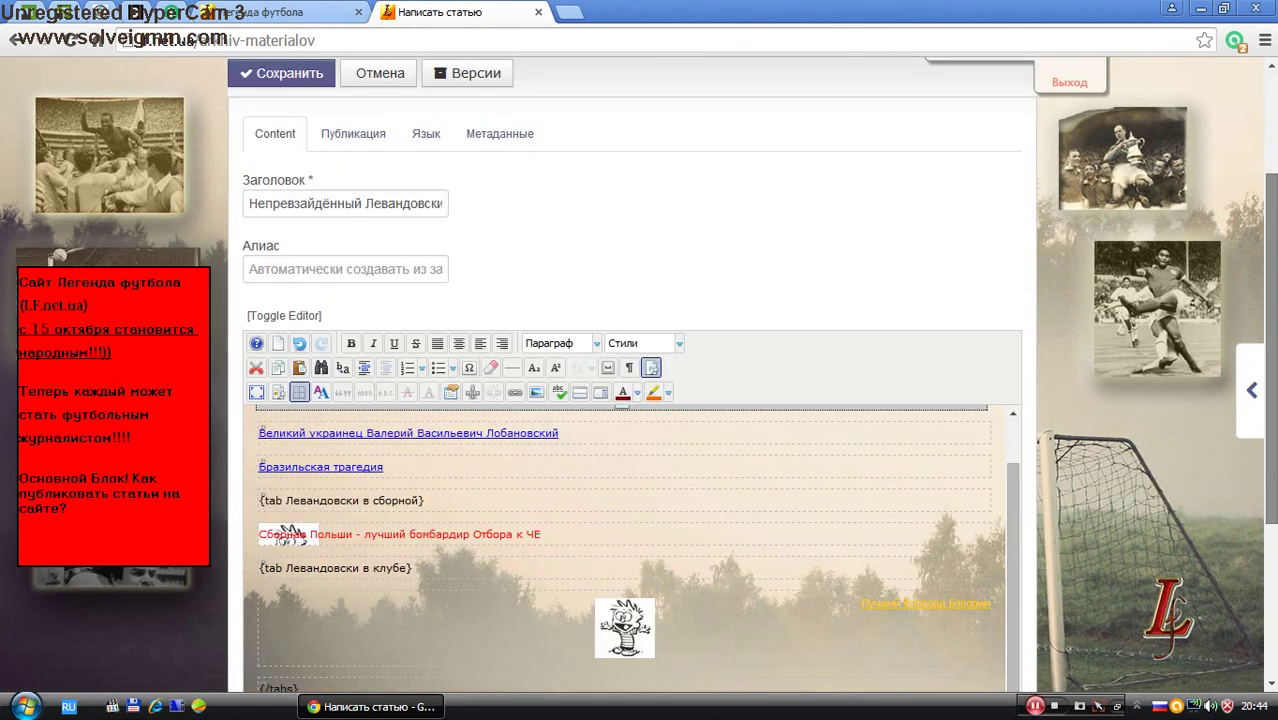
pyautogui.scroll(5, 295, 262)
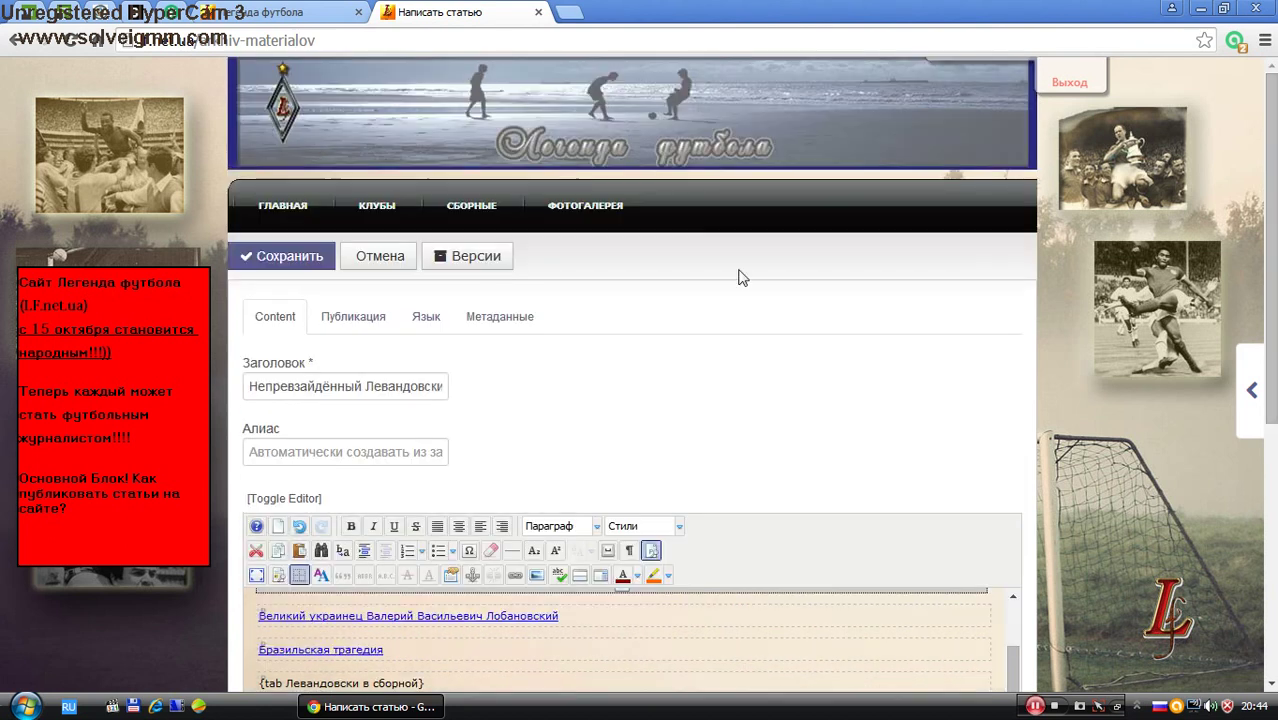
pyautogui.click(295, 262)
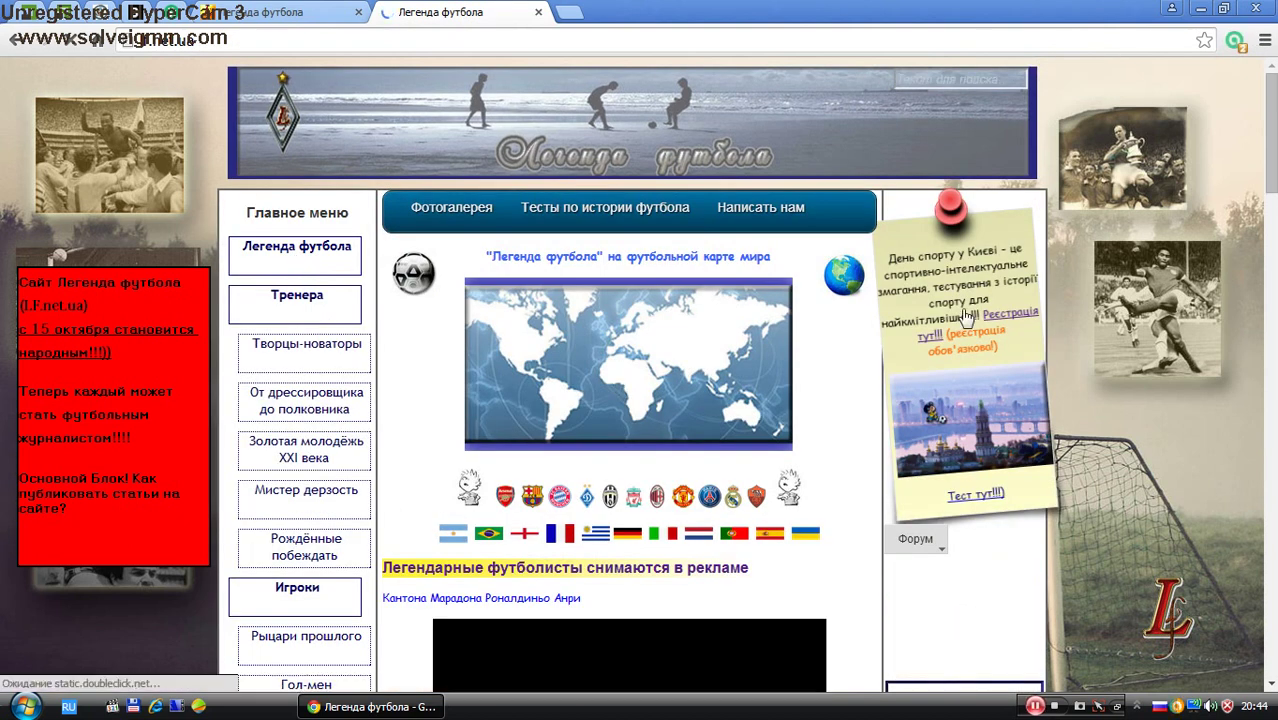
pyautogui.scroll(-5, 620, 243)
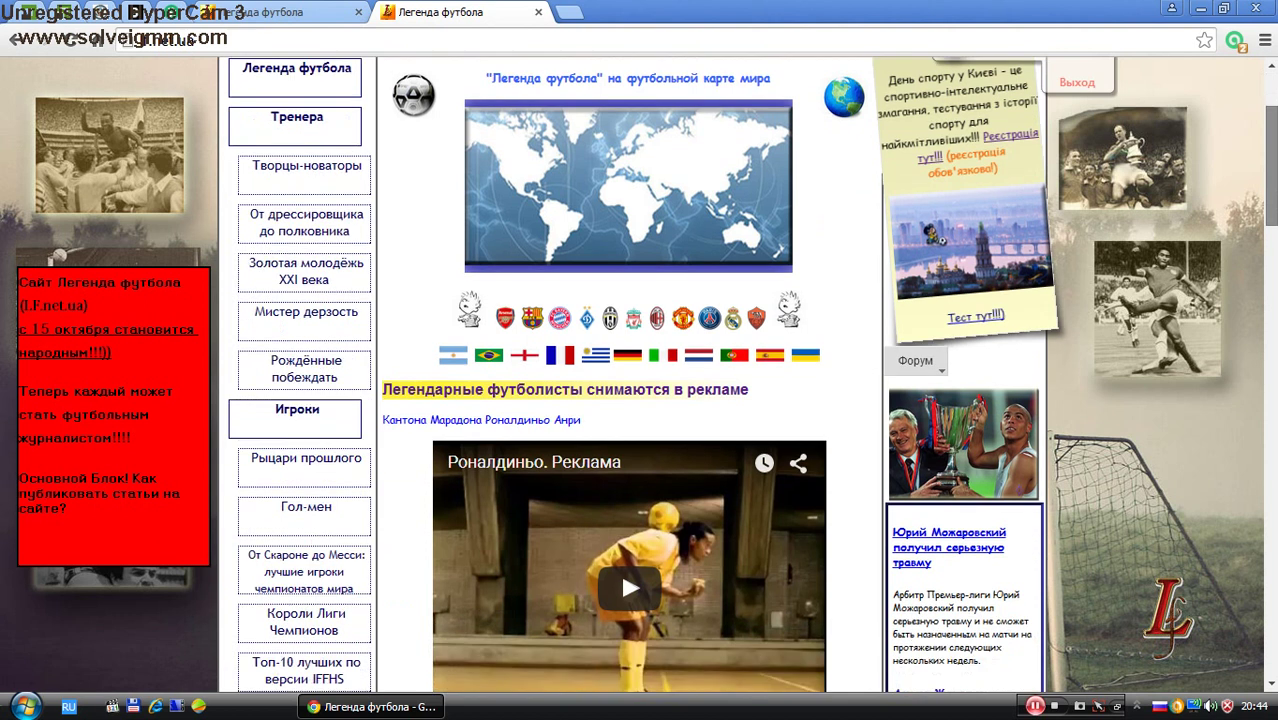
pyautogui.scroll(4, 620, 243)
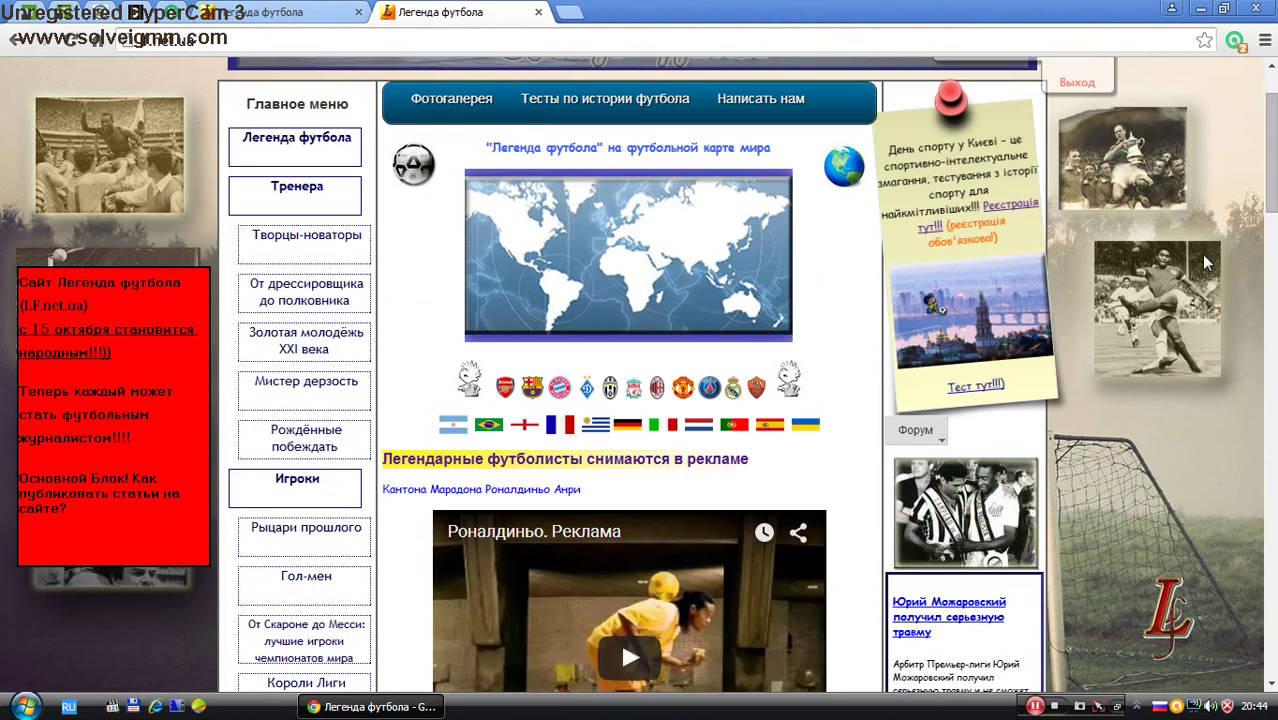